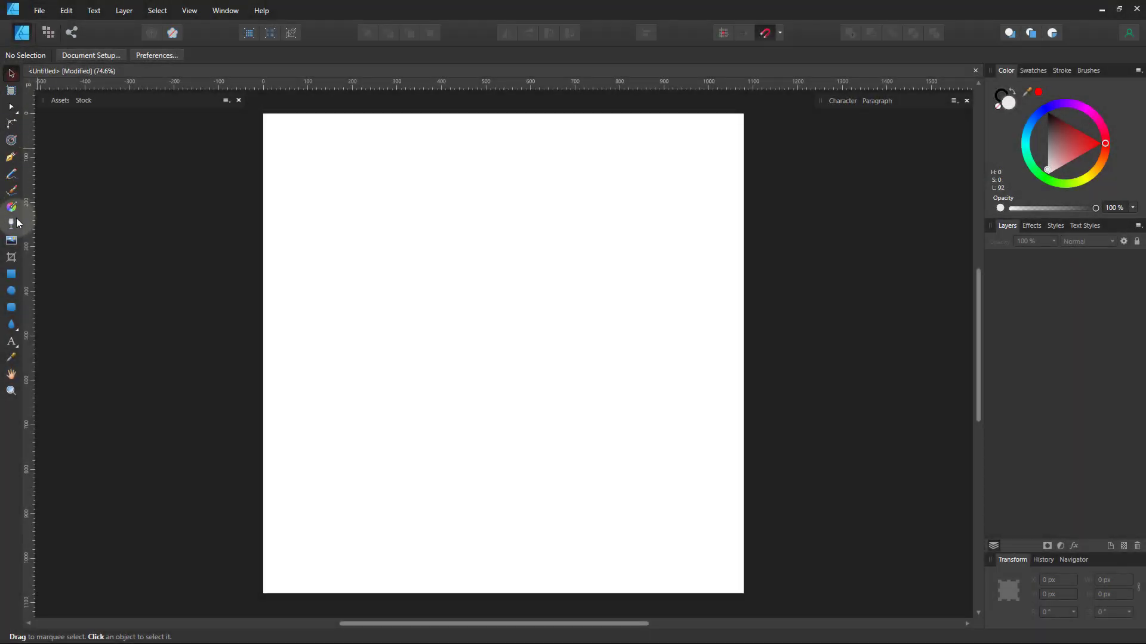
Step: Draw a light grey background rectangle spanning the full 1080 × 1080 px page
{"action": "left_click", "coordinate": [11, 274]}
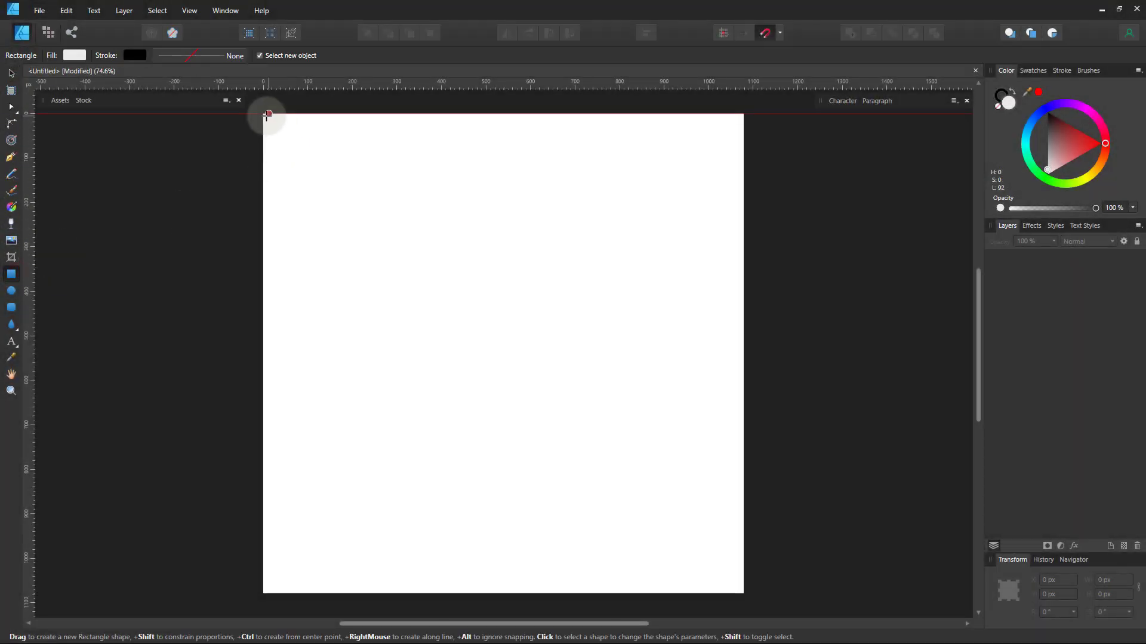
{"action": "left_click_drag", "start_coordinate": [264, 113], "coordinate": [744, 593]}
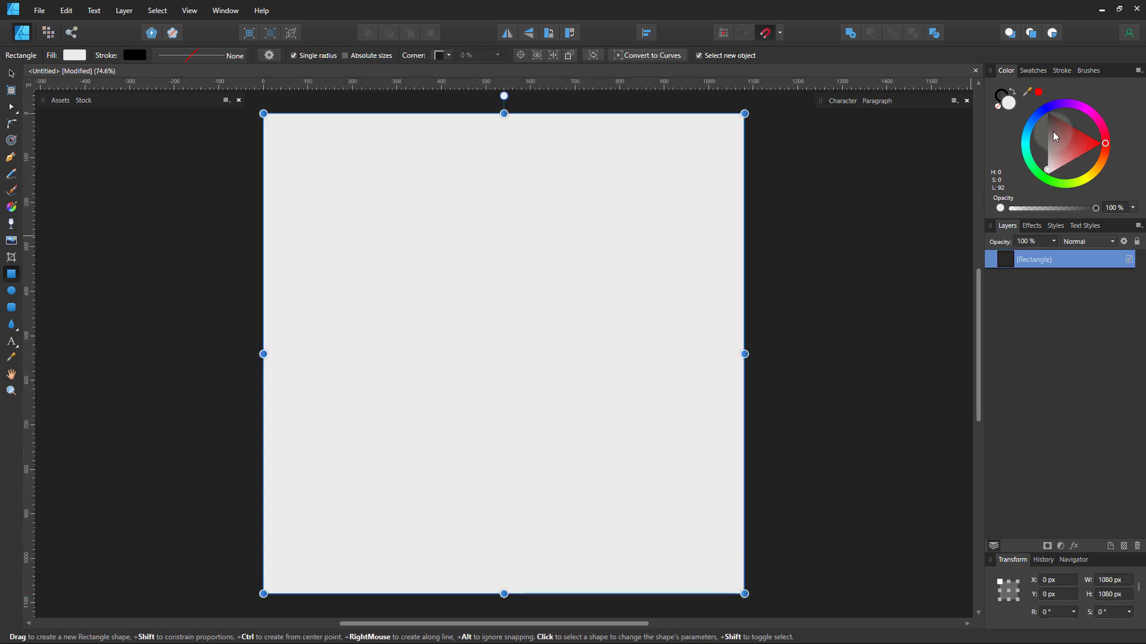
{"action": "left_click", "coordinate": [739, 254]}
Step: Draw a near-black full-height strip down the page's left side
{"action": "left_click_drag", "start_coordinate": [1045, 143], "coordinate": [1047, 118]}
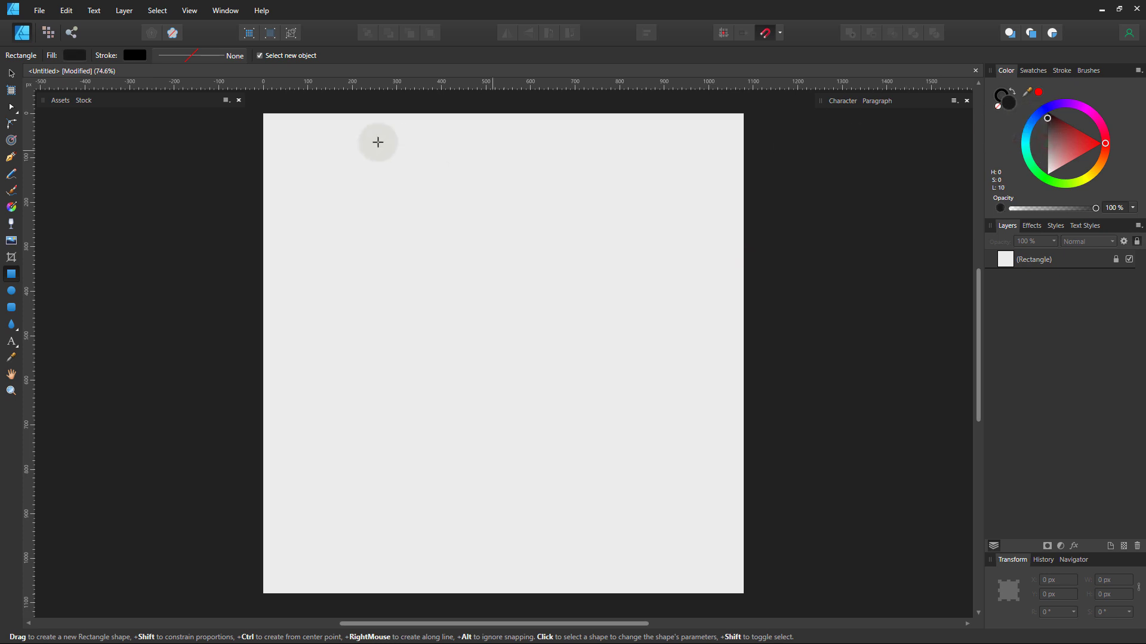
{"action": "left_click_drag", "start_coordinate": [263, 113], "coordinate": [425, 594]}
{"action": "left_click", "coordinate": [497, 422]}
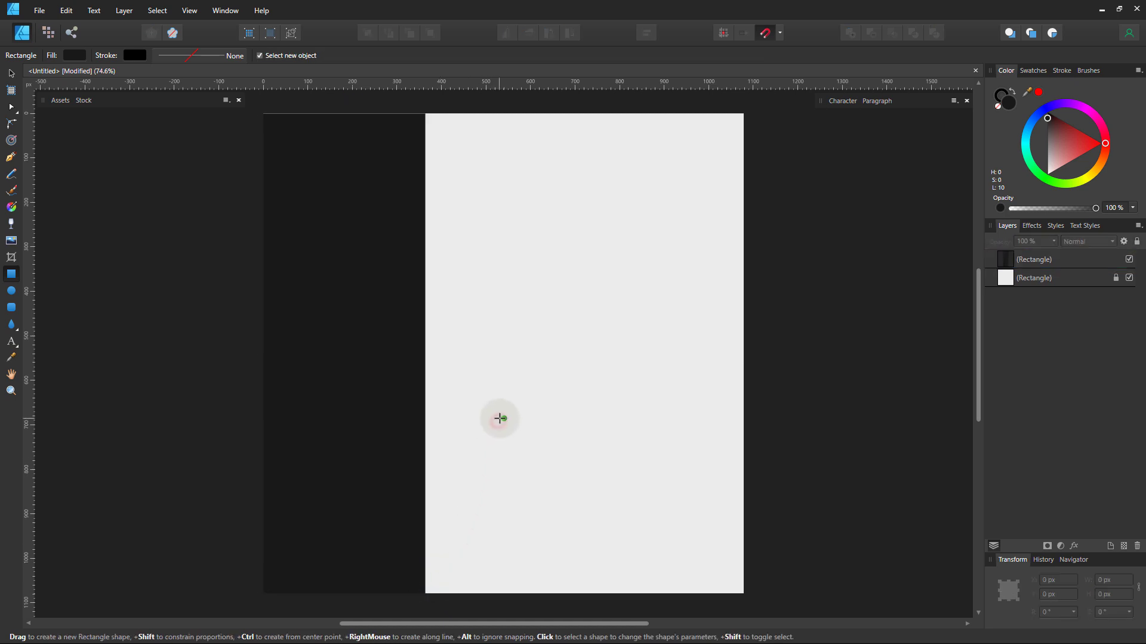
Step: Draw a white rectangle, about 548 × 975 px, from the top-left over the dark strip
{"action": "left_click", "coordinate": [1049, 161]}
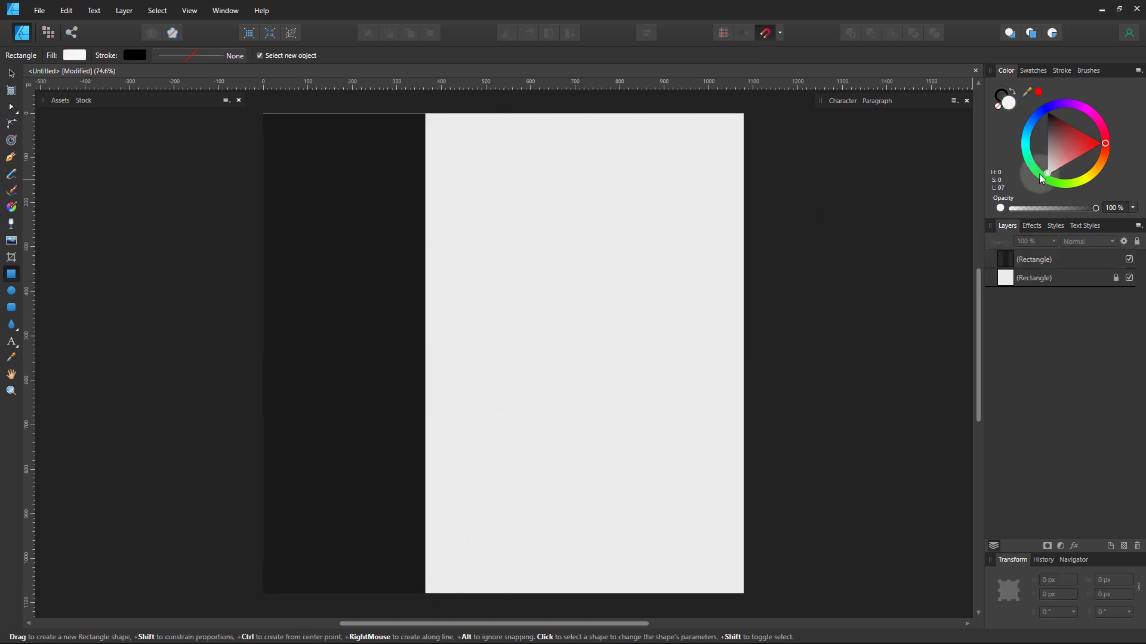
{"action": "left_click_drag", "start_coordinate": [1040, 179], "coordinate": [1037, 184]}
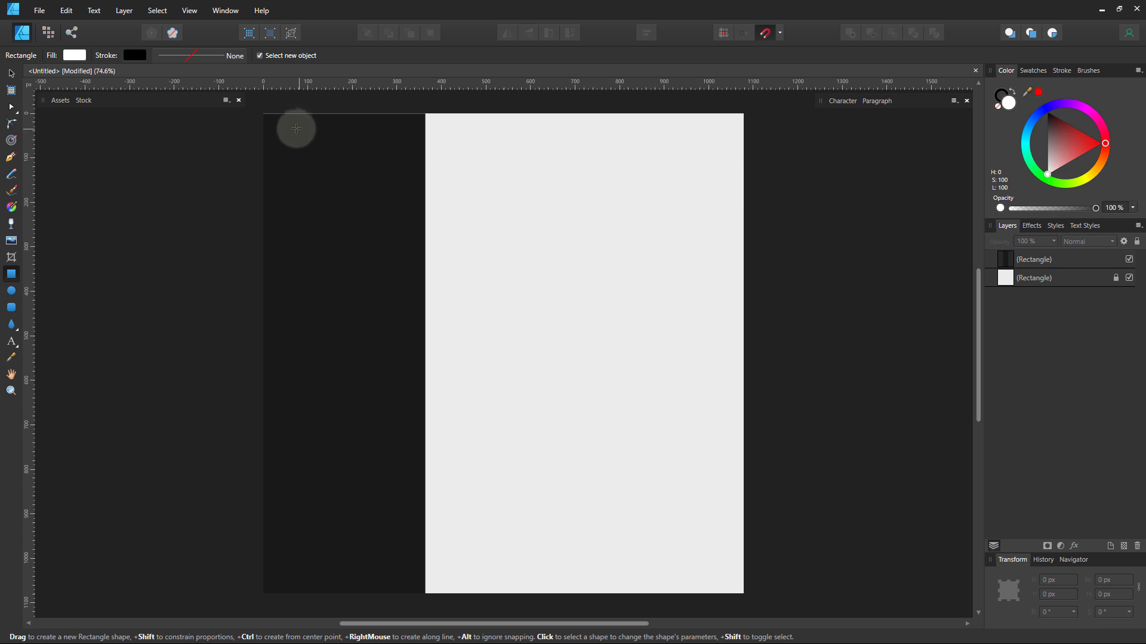
{"action": "mouse_move", "coordinate": [263, 114]}
{"action": "left_mouse_down"}
{"action": "mouse_move", "coordinate": [534, 593]}
{"action": "mouse_move", "coordinate": [517, 578]}
{"action": "left_mouse_up"}
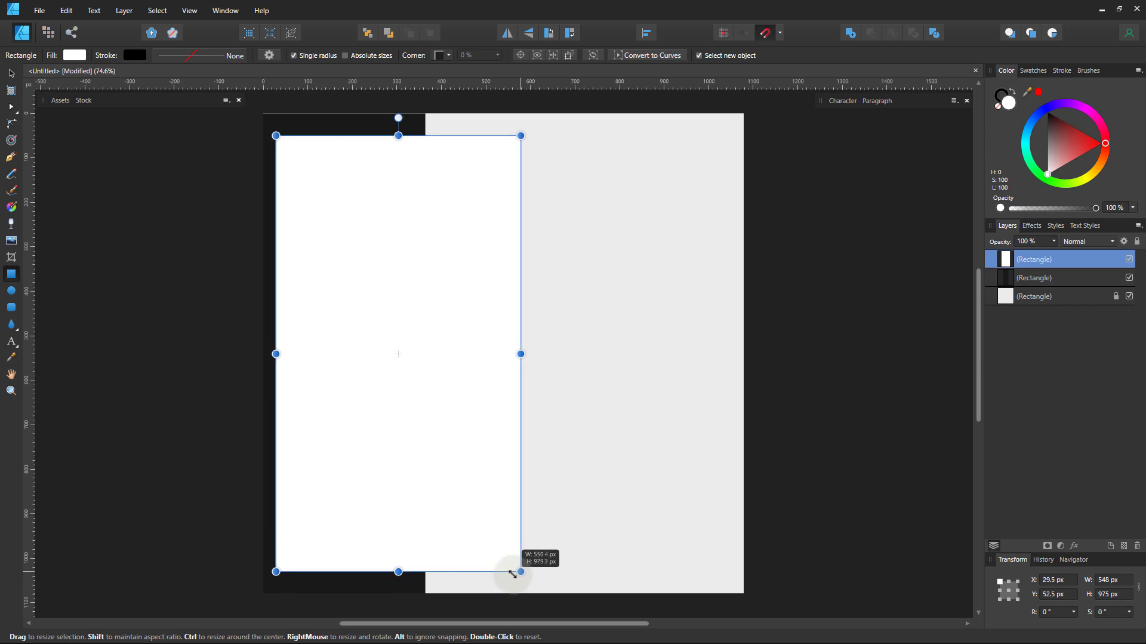
Step: Resize the white rectangle to about 544 × 968 px, fill it mid grey, and nudge it right
{"action": "left_click_drag", "start_coordinate": [517, 578], "coordinate": [514, 572]}
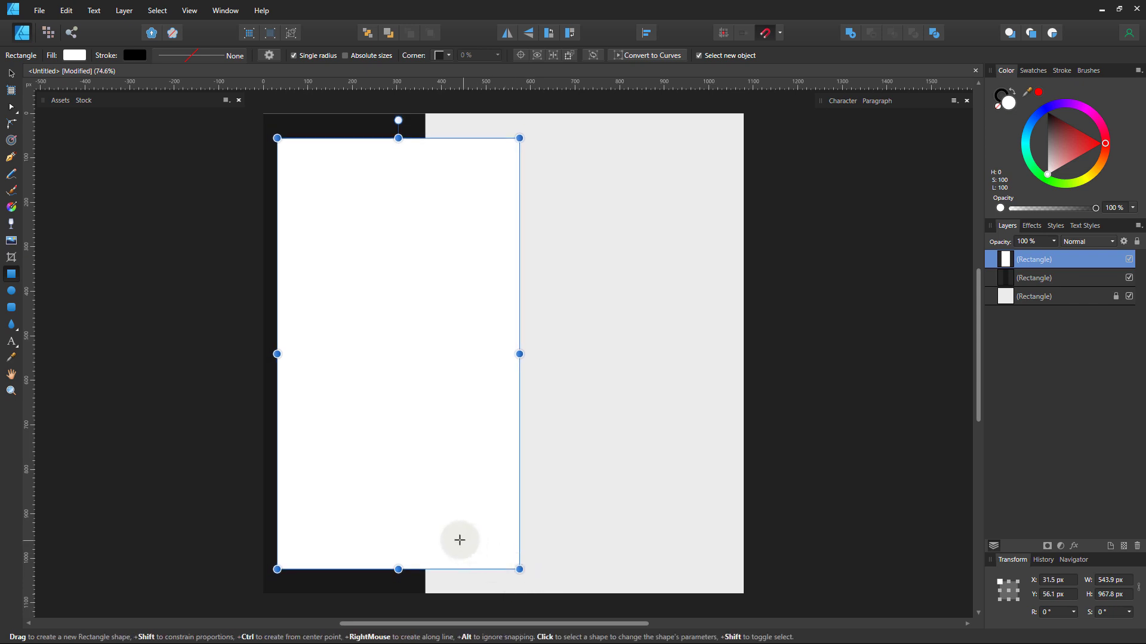
{"action": "key", "text": "v"}
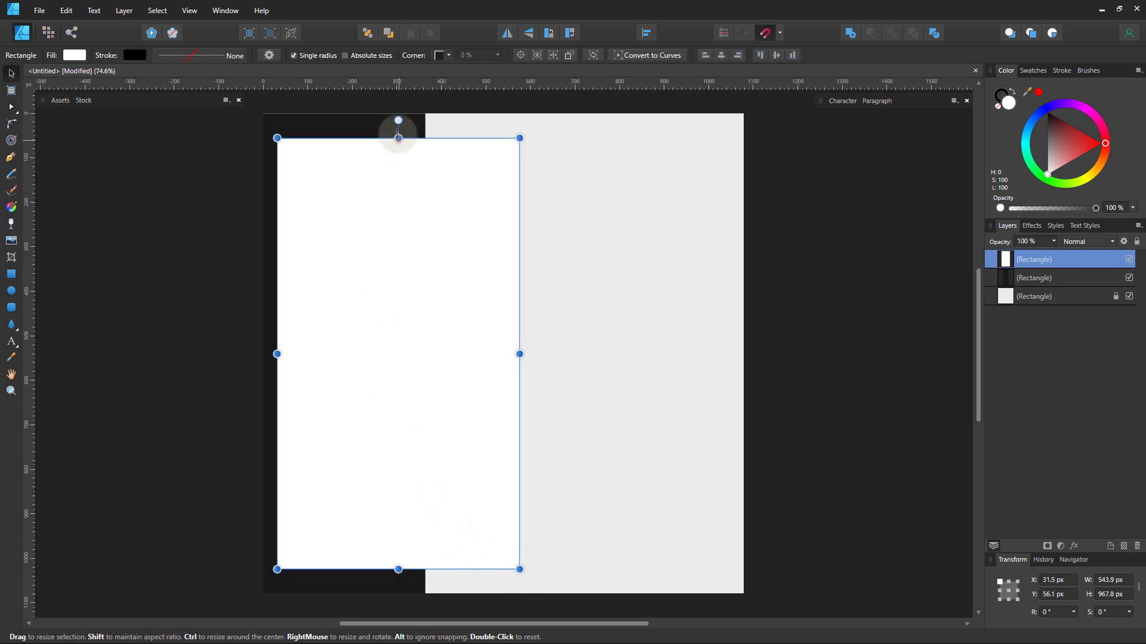
{"action": "left_click_drag", "start_coordinate": [398, 138], "coordinate": [398, 130]}
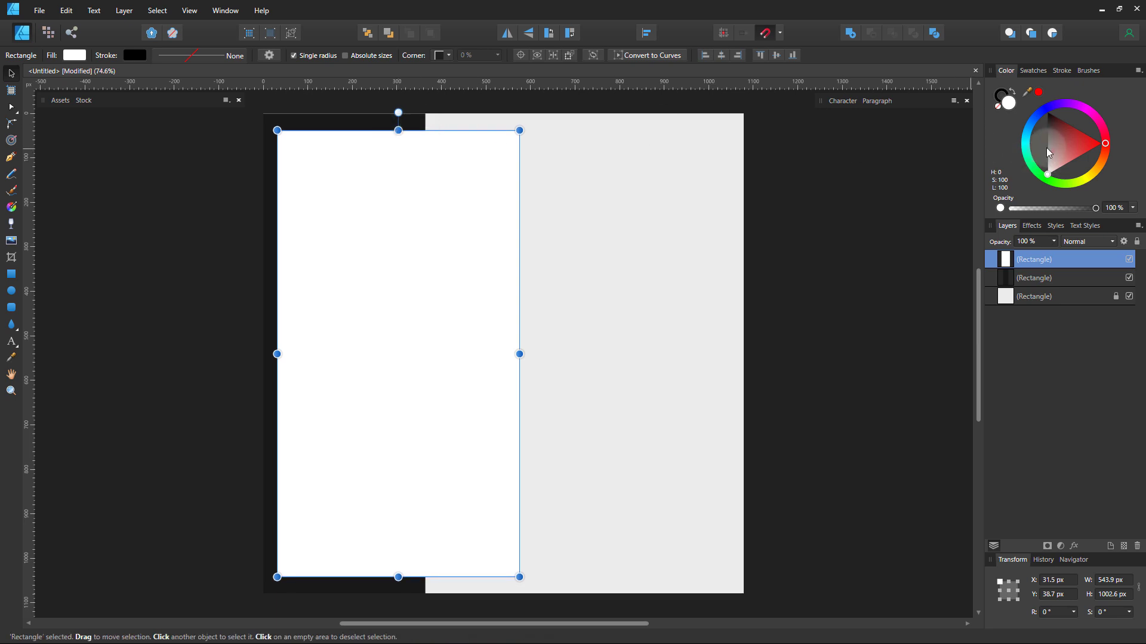
{"action": "left_click_drag", "start_coordinate": [1049, 153], "coordinate": [1038, 146]}
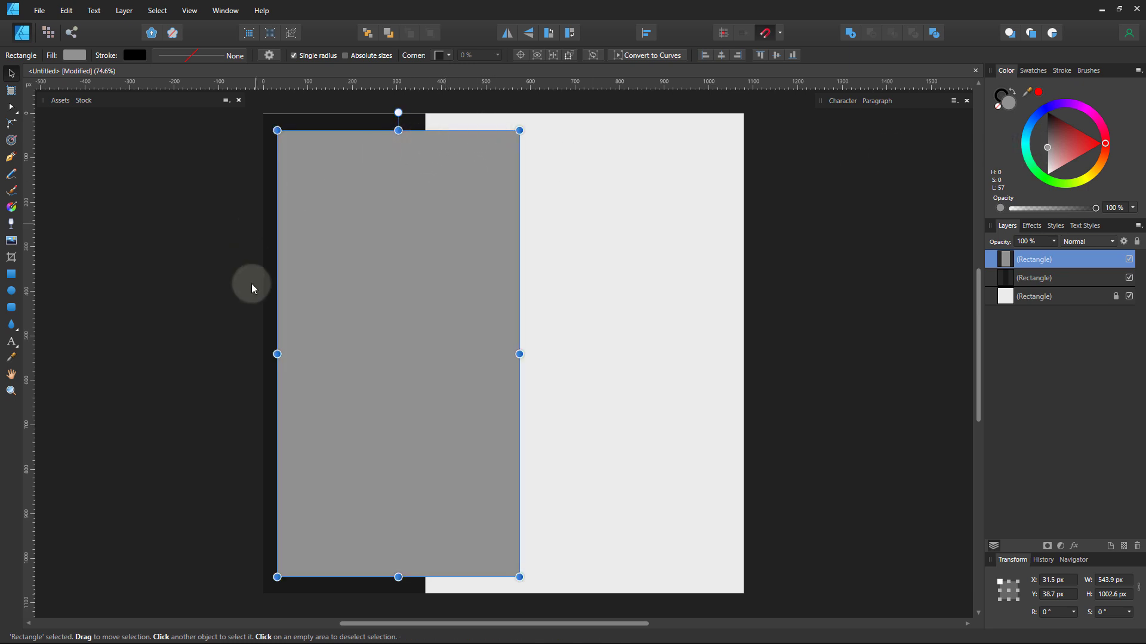
{"action": "left_click_drag", "start_coordinate": [278, 353], "coordinate": [279, 354]}
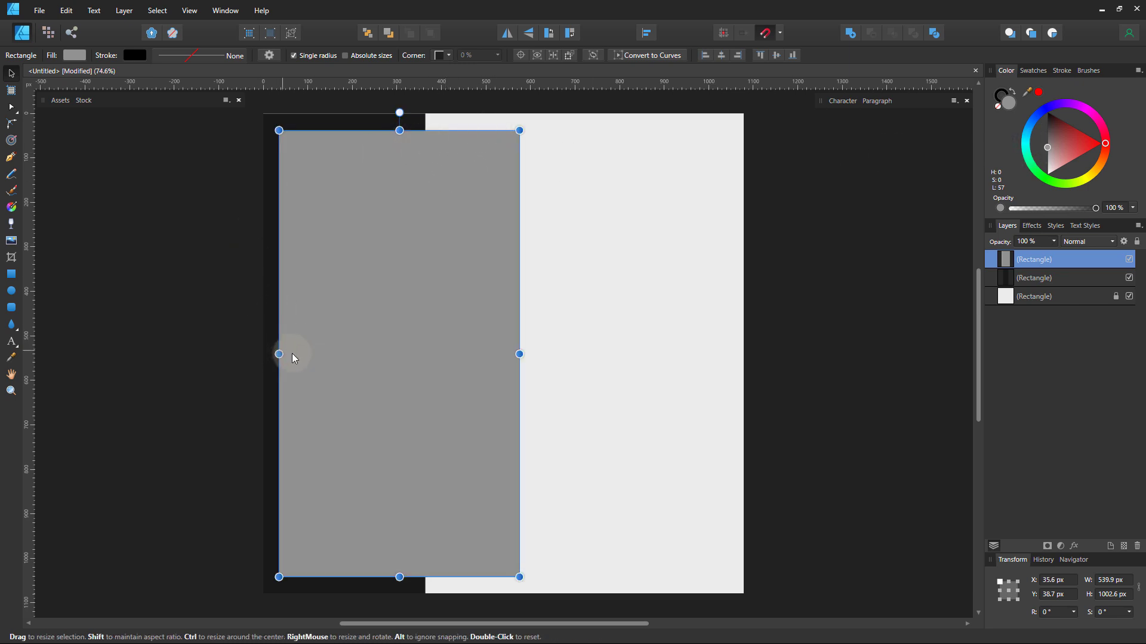
{"action": "key", "text": "Right"}
{"action": "key", "text": "Right"}
{"action": "key", "text": "Right"}
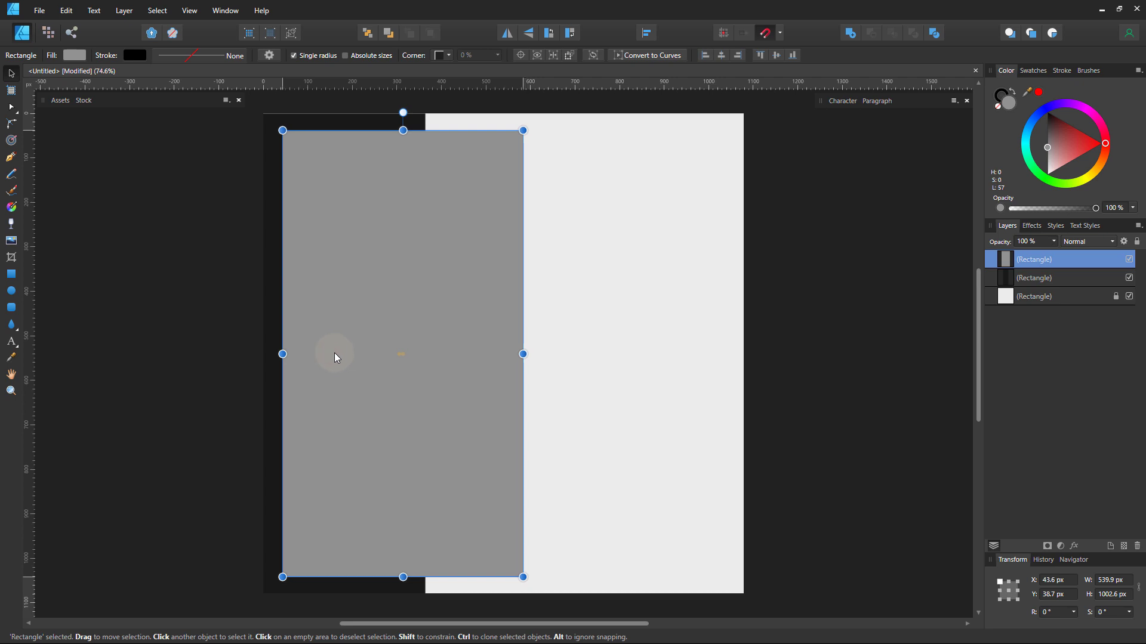
Step: Lighten the rectangle to pale grey and fit it to about 540 × 965 px, inset 57 px
{"action": "left_click", "coordinate": [235, 357]}
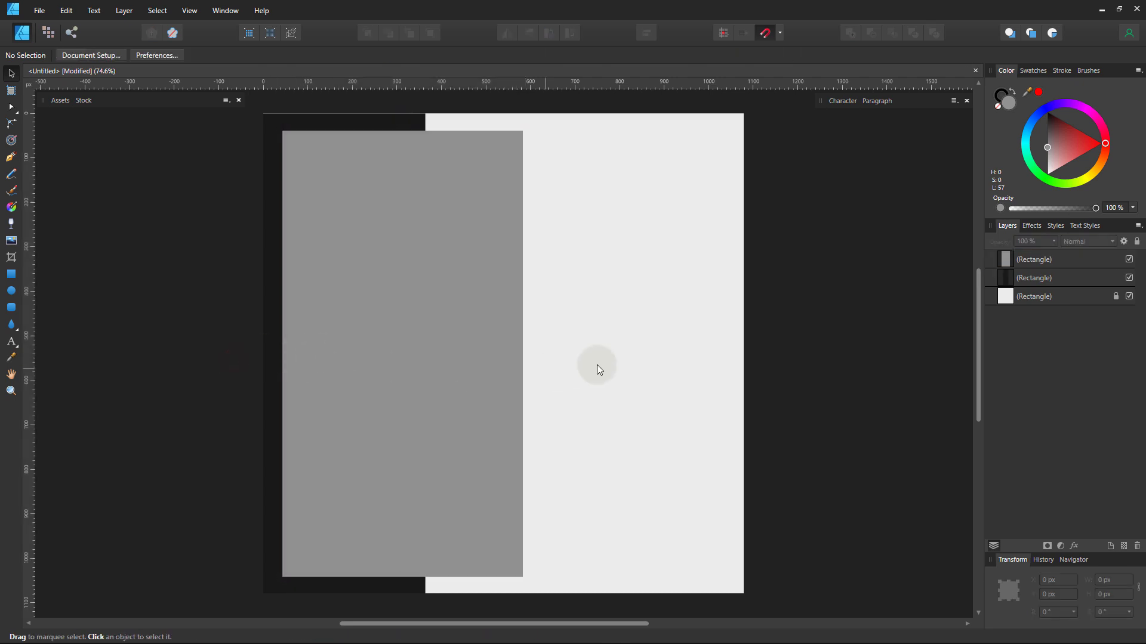
{"action": "left_click", "coordinate": [509, 374]}
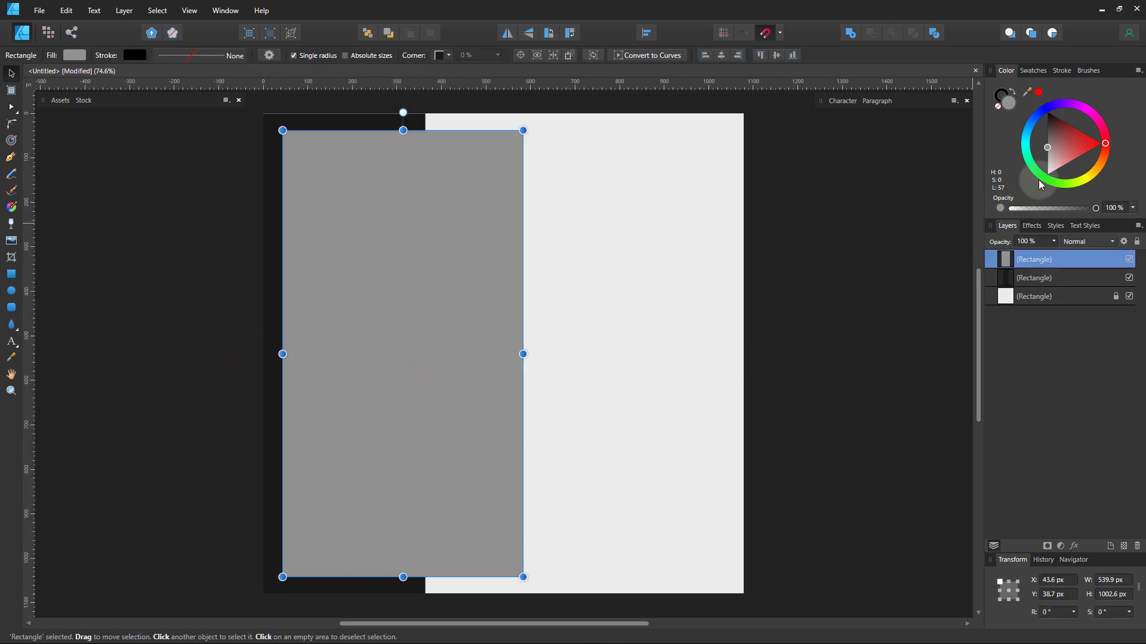
{"action": "left_click", "coordinate": [1049, 160]}
{"action": "left_click_drag", "start_coordinate": [1048, 161], "coordinate": [1048, 164]}
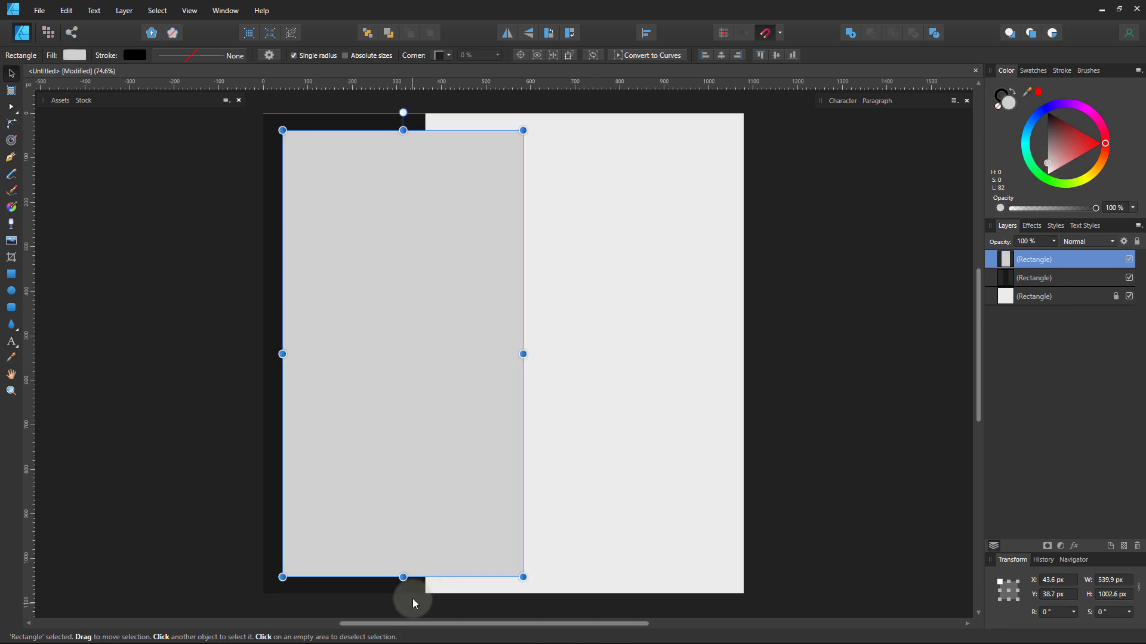
{"action": "left_click_drag", "start_coordinate": [404, 572], "coordinate": [403, 569]}
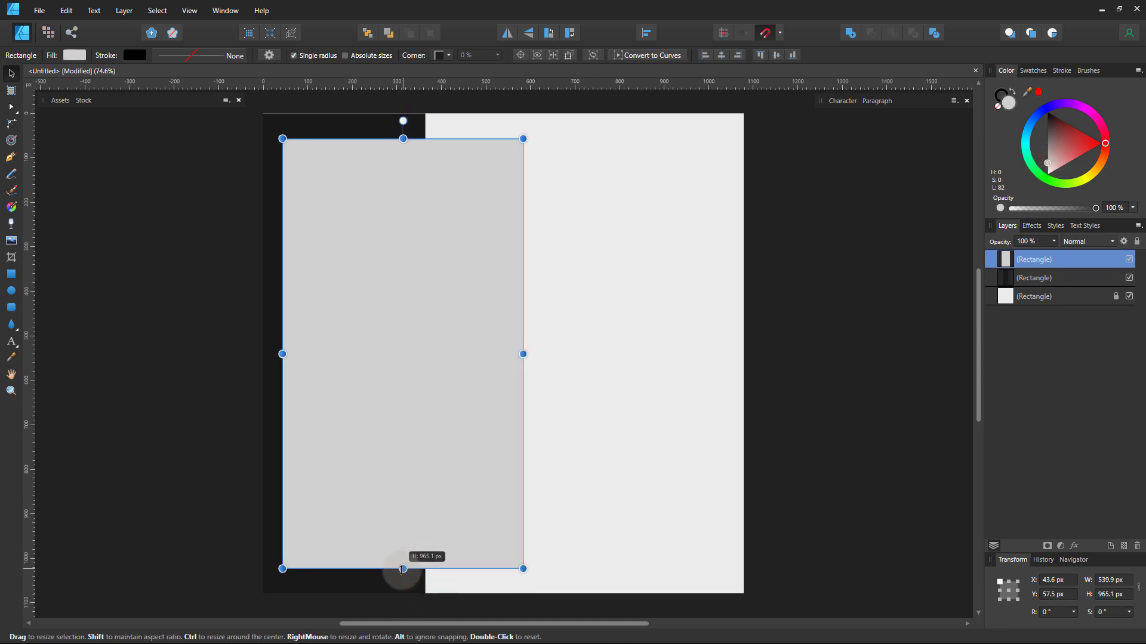
{"action": "left_click_drag", "start_coordinate": [353, 503], "coordinate": [359, 503]}
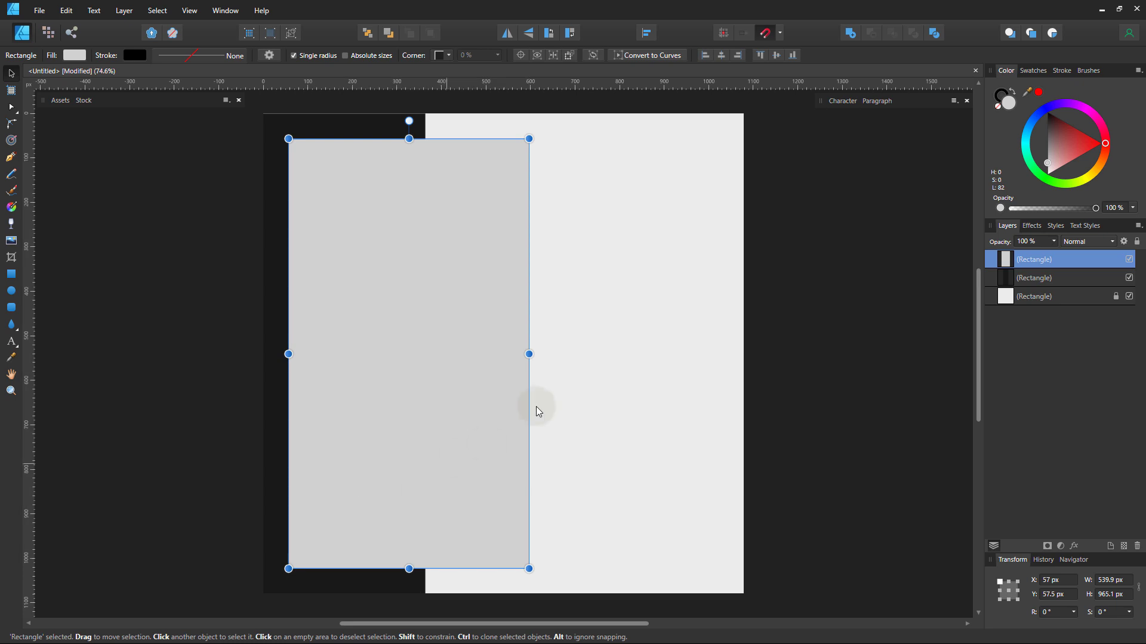
{"action": "left_click", "coordinate": [790, 389]}
{"action": "left_click_drag", "start_coordinate": [714, 296], "coordinate": [707, 282]}
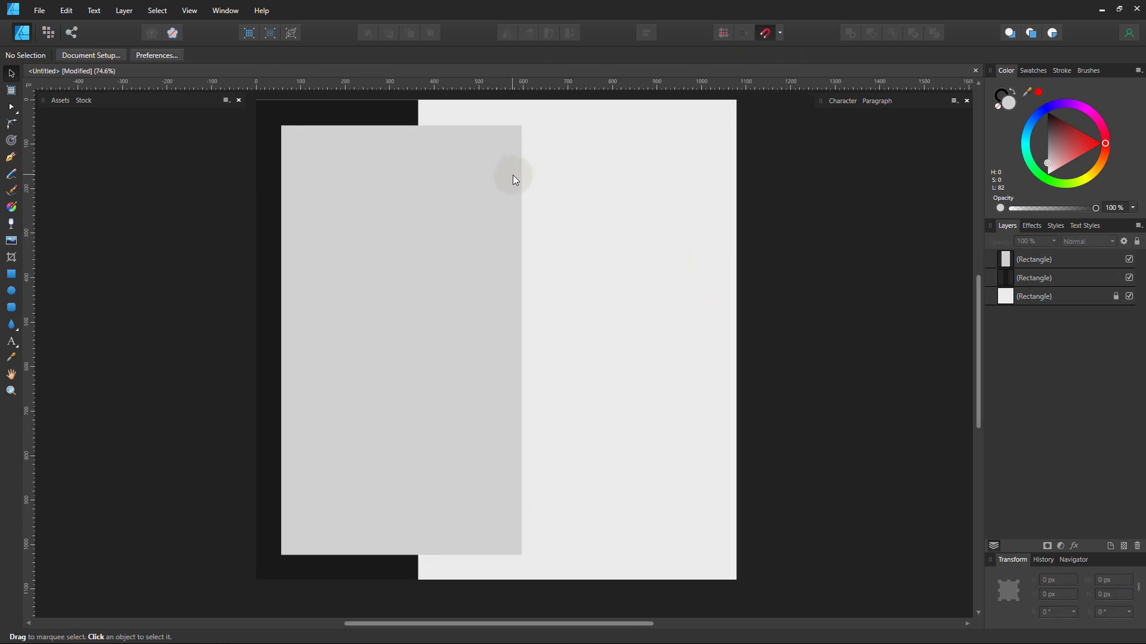
Step: Place the DESIGN ART STUDIO logo from the Assets panel onto the page
{"action": "left_click", "coordinate": [60, 100]}
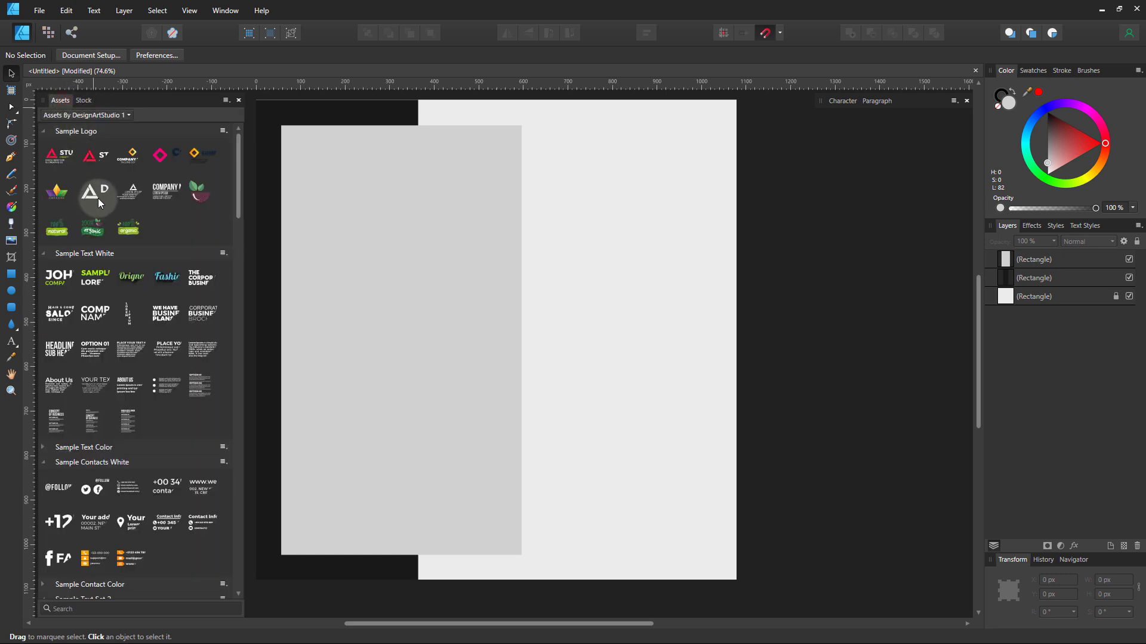
{"action": "left_click_drag", "start_coordinate": [96, 194], "coordinate": [489, 234]}
{"action": "left_click_drag", "start_coordinate": [418, 248], "coordinate": [458, 239]}
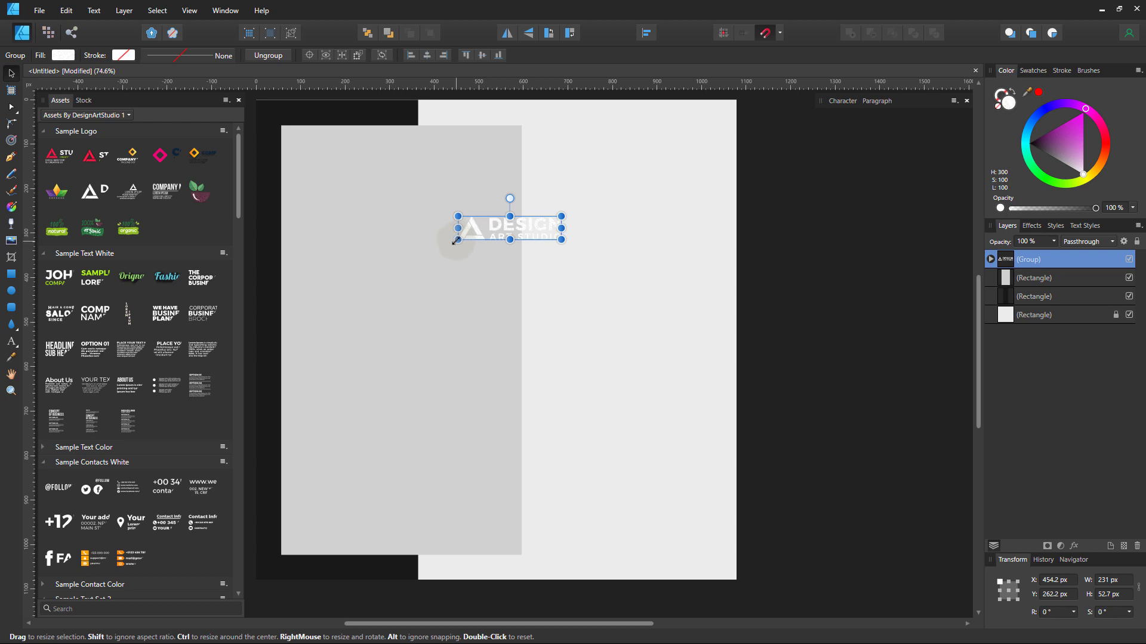
{"action": "key", "text": "Delete"}
{"action": "key", "text": "Escape"}
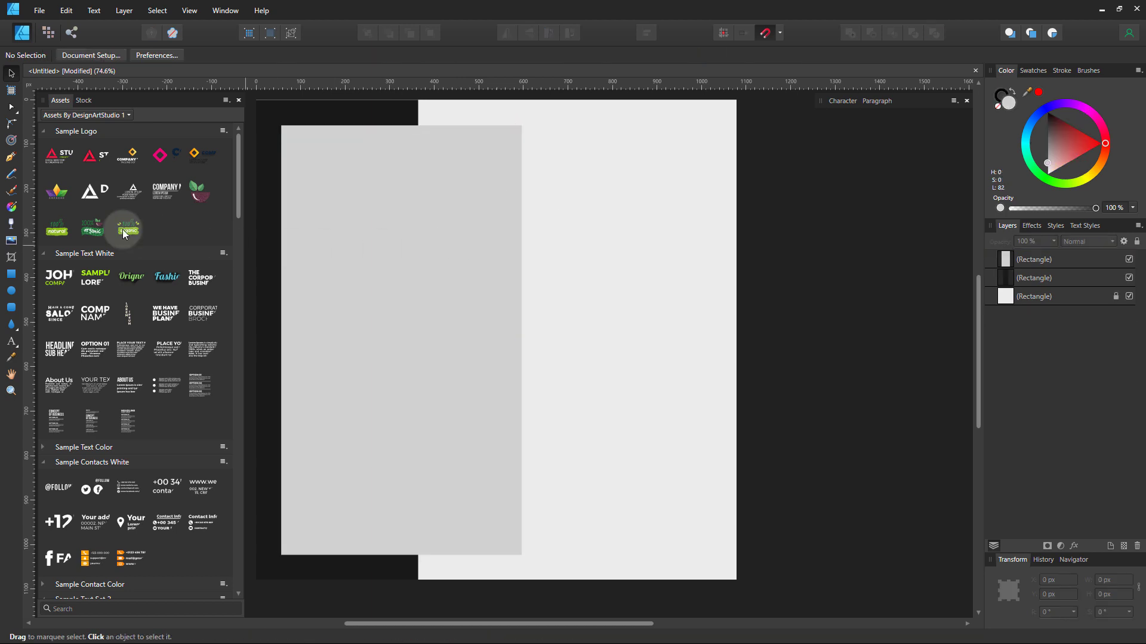
{"action": "key", "text": "ctrl+z"}
Step: Shrink the logo, move it to the top-right corner, and make it black
{"action": "mouse_move", "coordinate": [370, 253]}
{"action": "left_mouse_down"}
{"action": "mouse_move", "coordinate": [434, 244]}
{"action": "mouse_move", "coordinate": [679, 135]}
{"action": "mouse_move", "coordinate": [679, 124]}
{"action": "left_mouse_up"}
{"action": "left_click_drag", "start_coordinate": [1071, 138], "coordinate": [983, 145]}
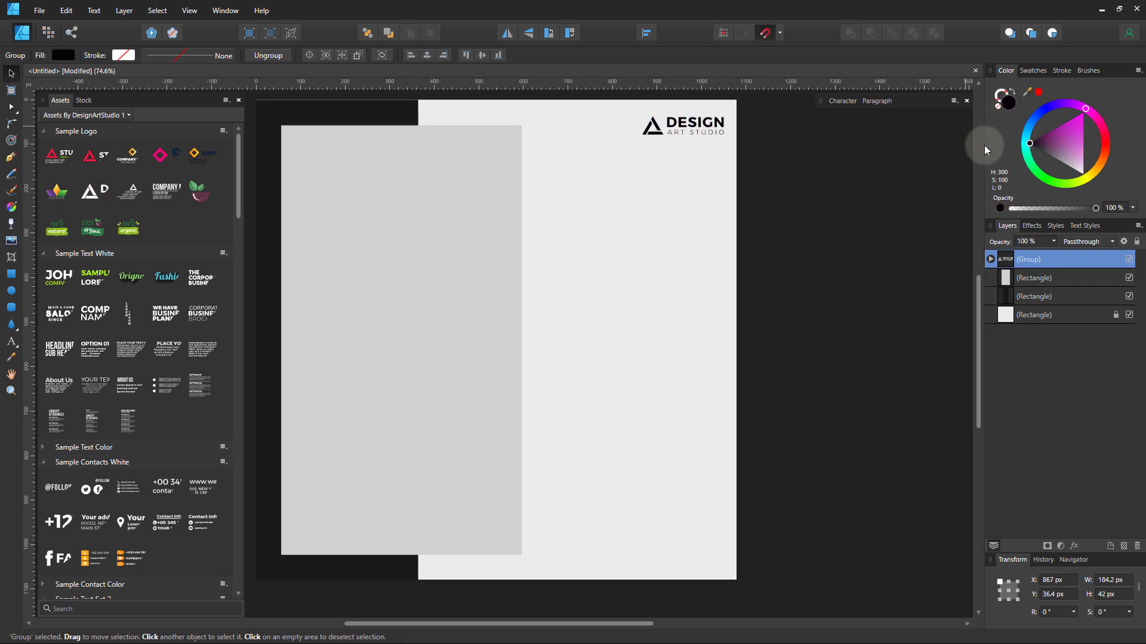
{"action": "double_click", "coordinate": [695, 132]}
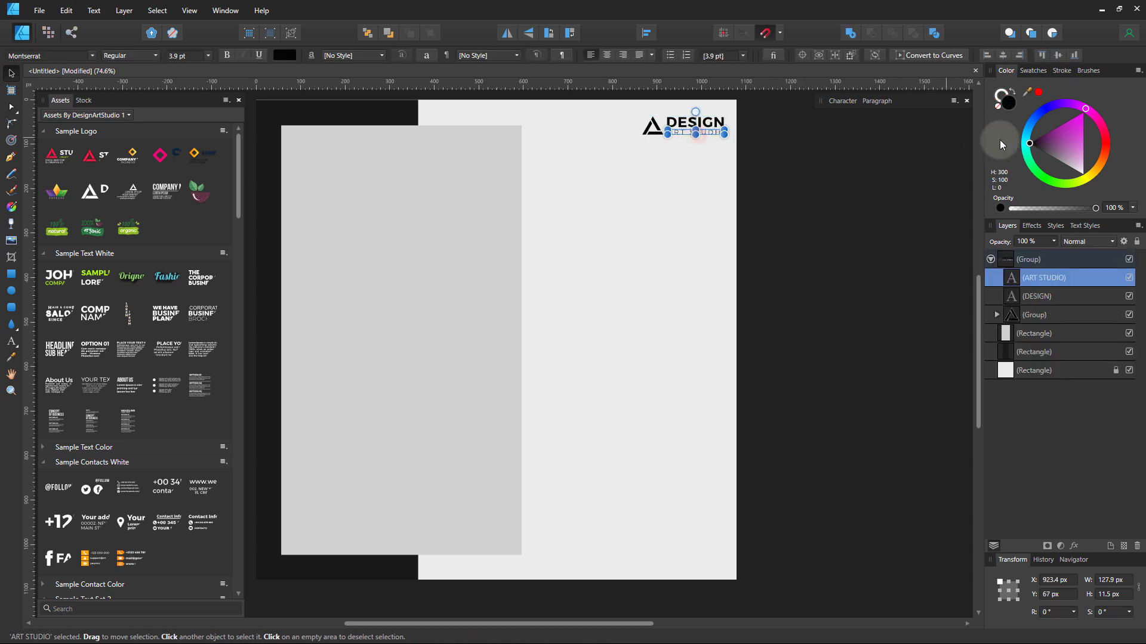
{"action": "left_click", "coordinate": [940, 167]}
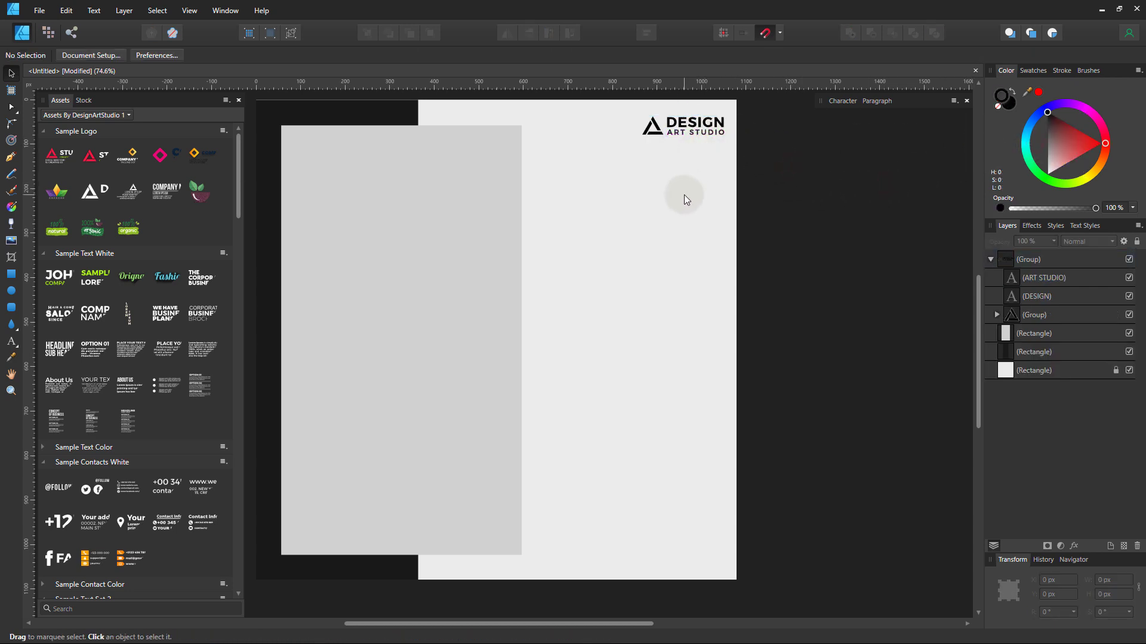
Step: Place a black, right-aligned BROCHURE TEMPLATE title under the logo
{"action": "scroll", "coordinate": [156, 420], "scroll_direction": "down", "scroll_amount": 4}
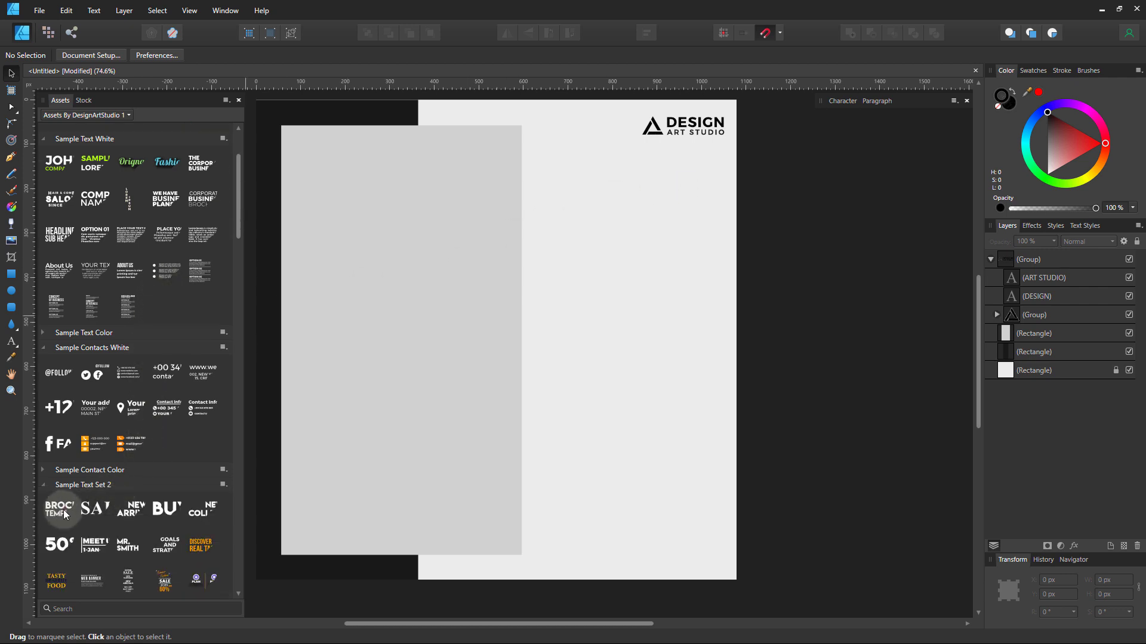
{"action": "left_click_drag", "start_coordinate": [63, 509], "coordinate": [536, 299]}
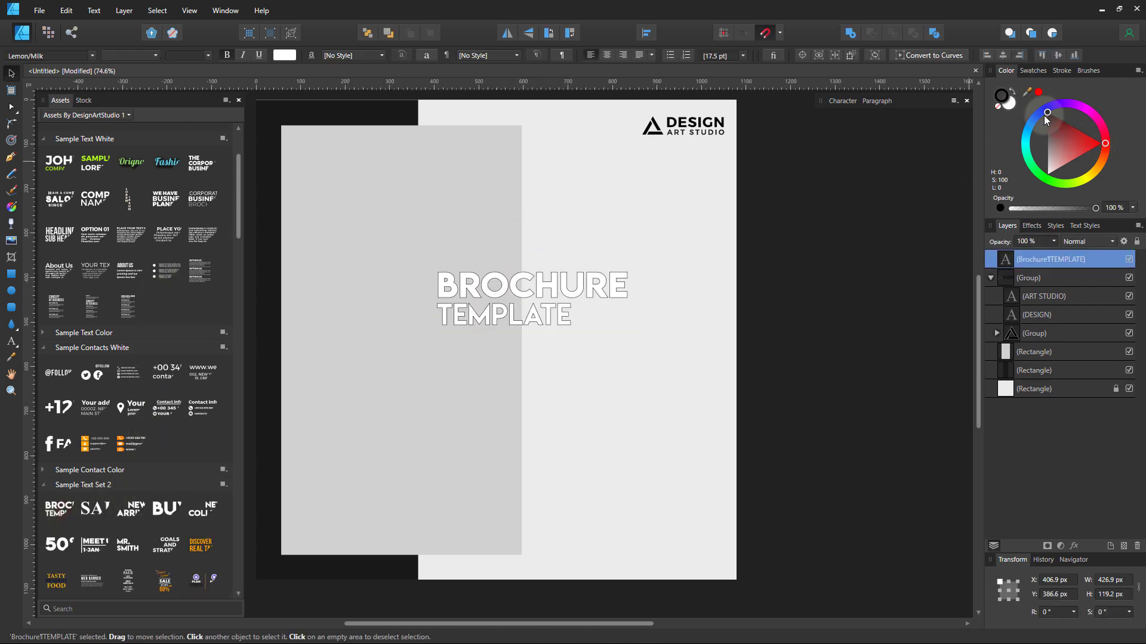
{"action": "left_click", "coordinate": [1010, 92]}
{"action": "mouse_move", "coordinate": [603, 284]}
{"action": "left_mouse_down"}
{"action": "mouse_move", "coordinate": [700, 216]}
{"action": "mouse_move", "coordinate": [694, 207]}
{"action": "left_mouse_up"}
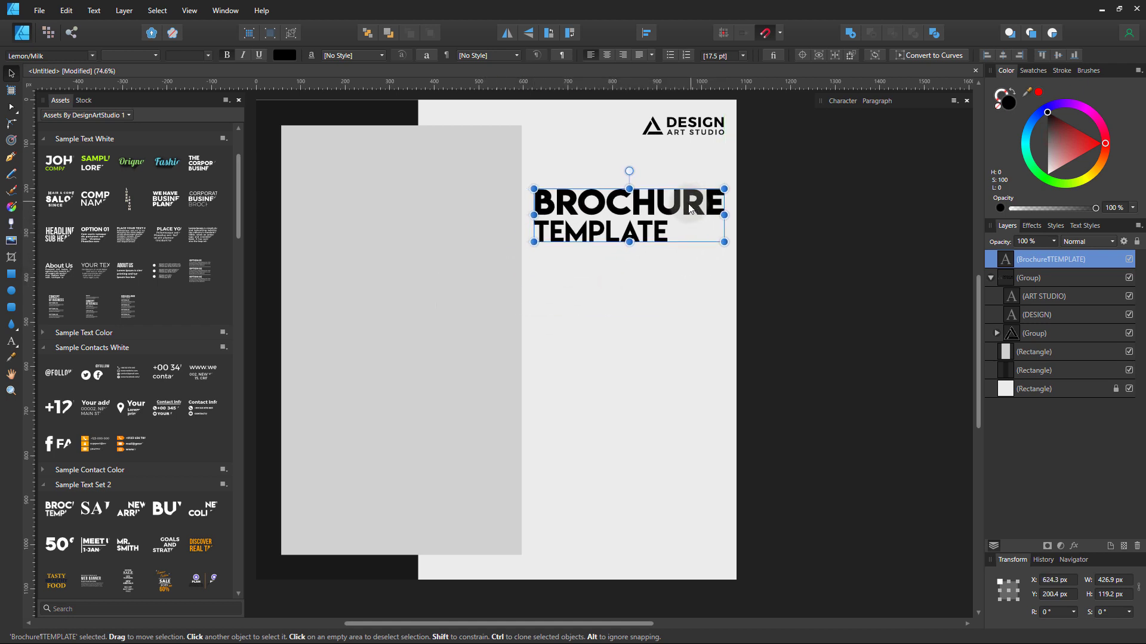
{"action": "left_click", "coordinate": [623, 55]}
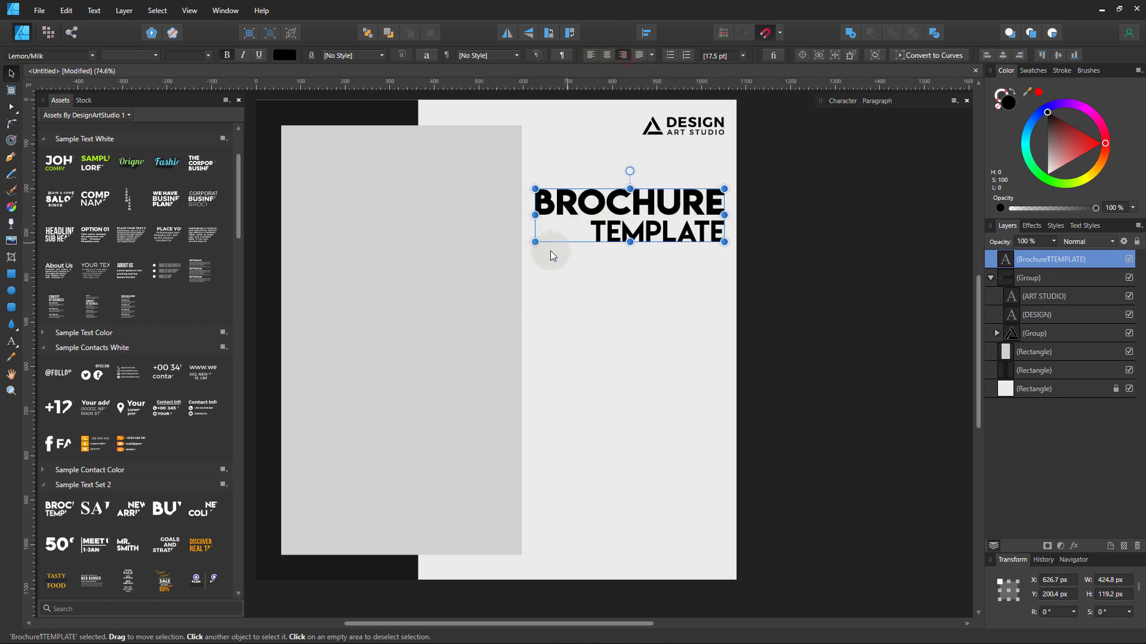
Step: Enlarge the title to about 396 × 111 px and nudge the logo to align with it
{"action": "left_click_drag", "start_coordinate": [534, 244], "coordinate": [584, 225]}
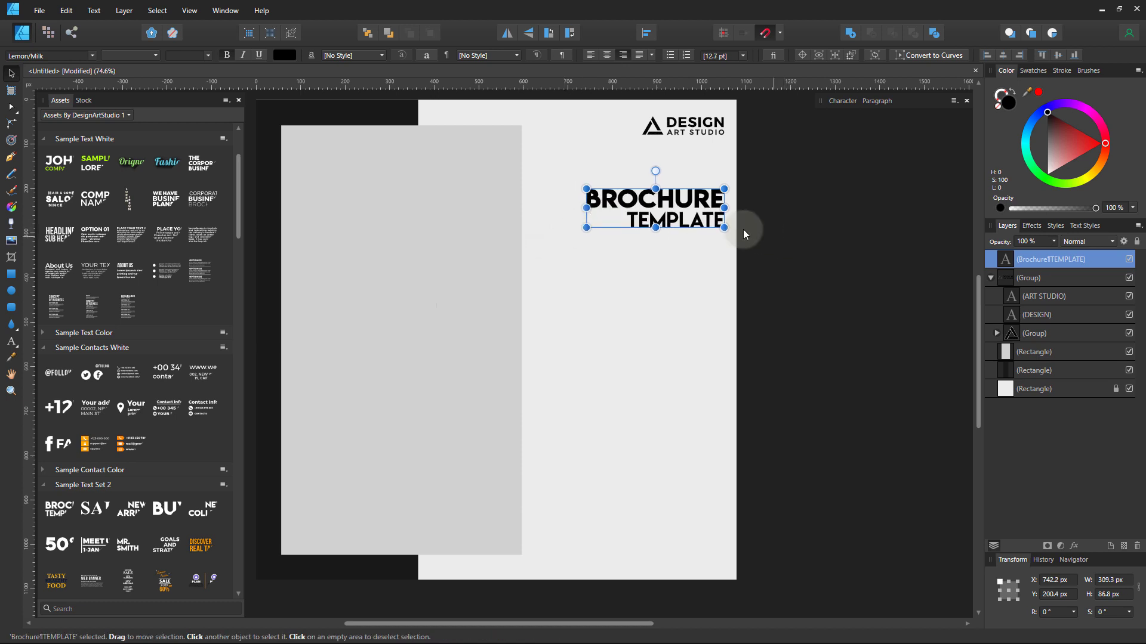
{"action": "left_click_drag", "start_coordinate": [587, 189], "coordinate": [562, 182]}
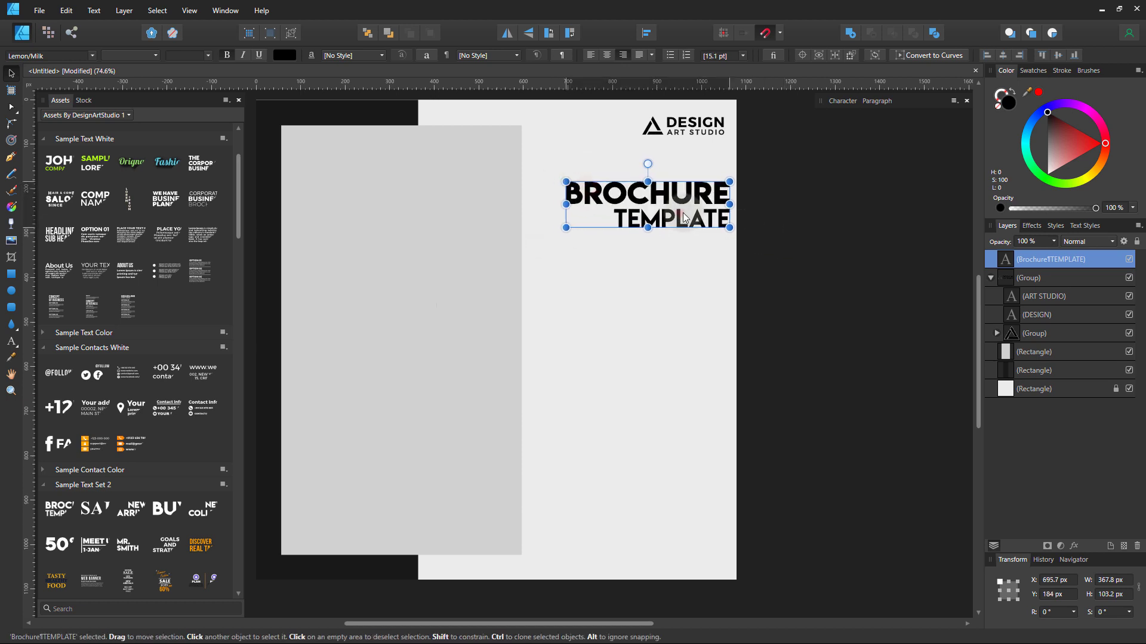
{"action": "left_click", "coordinate": [696, 135]}
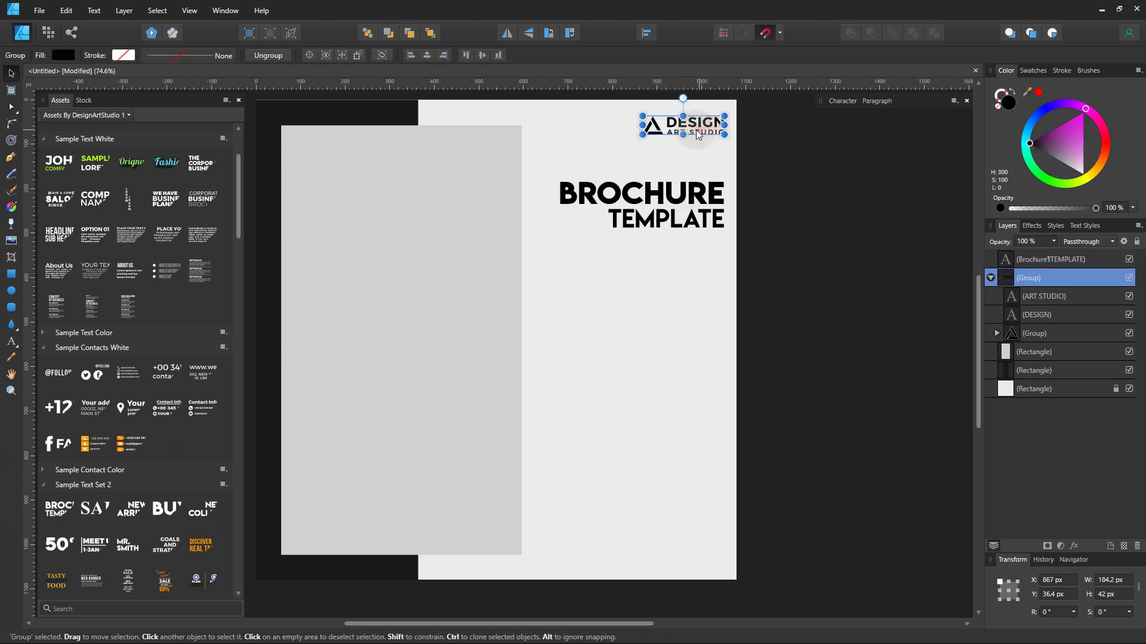
{"action": "left_click_drag", "start_coordinate": [696, 135], "coordinate": [695, 134]}
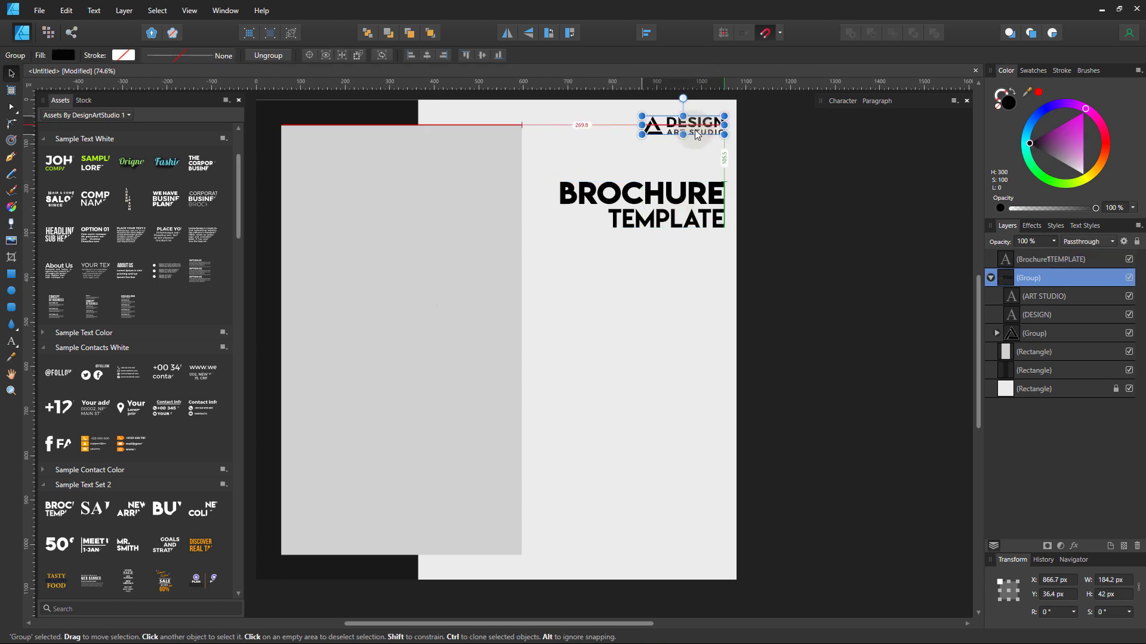
{"action": "left_click", "coordinate": [636, 218]}
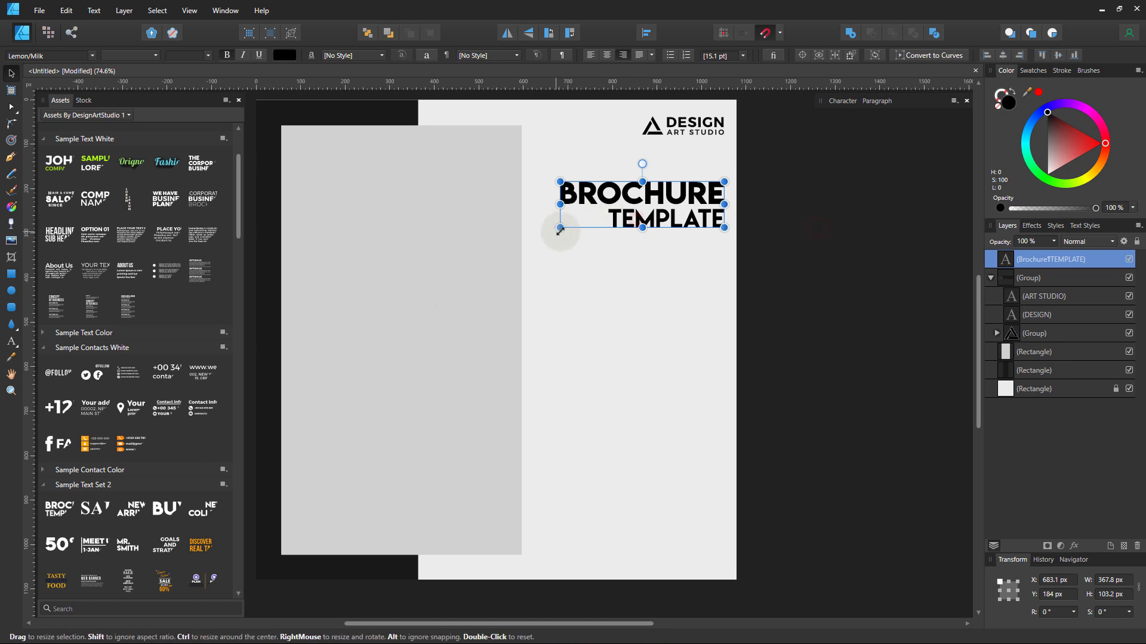
{"action": "mouse_move", "coordinate": [561, 227]}
{"action": "left_mouse_down"}
{"action": "mouse_move", "coordinate": [531, 245]}
{"action": "mouse_move", "coordinate": [547, 231]}
{"action": "left_mouse_up"}
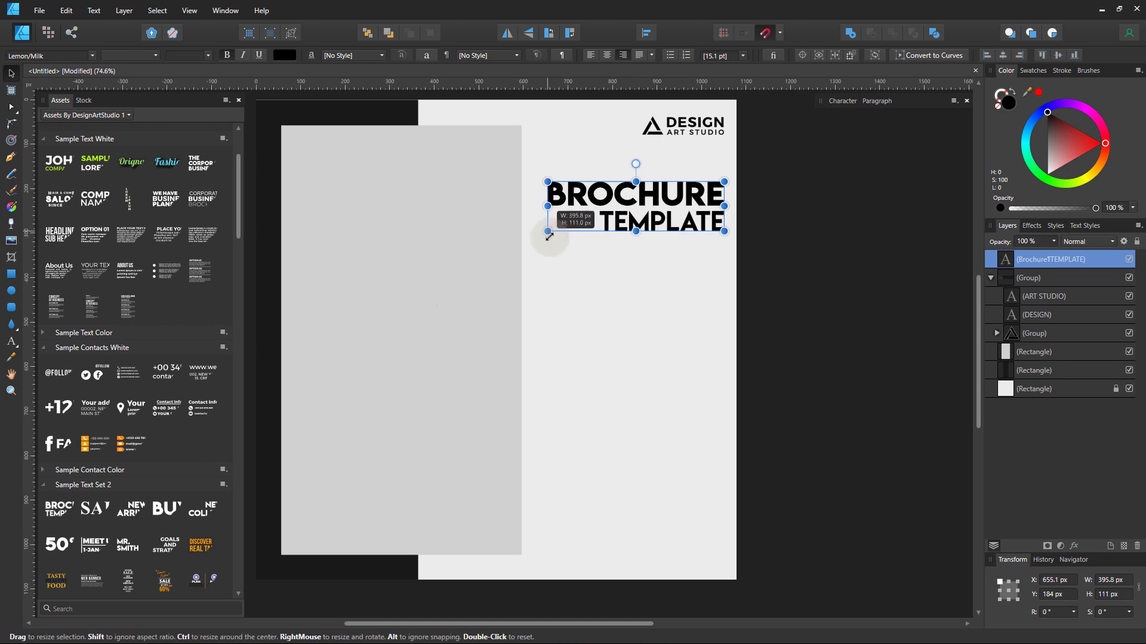
{"action": "scroll", "coordinate": [143, 333], "scroll_direction": "up", "scroll_amount": 2}
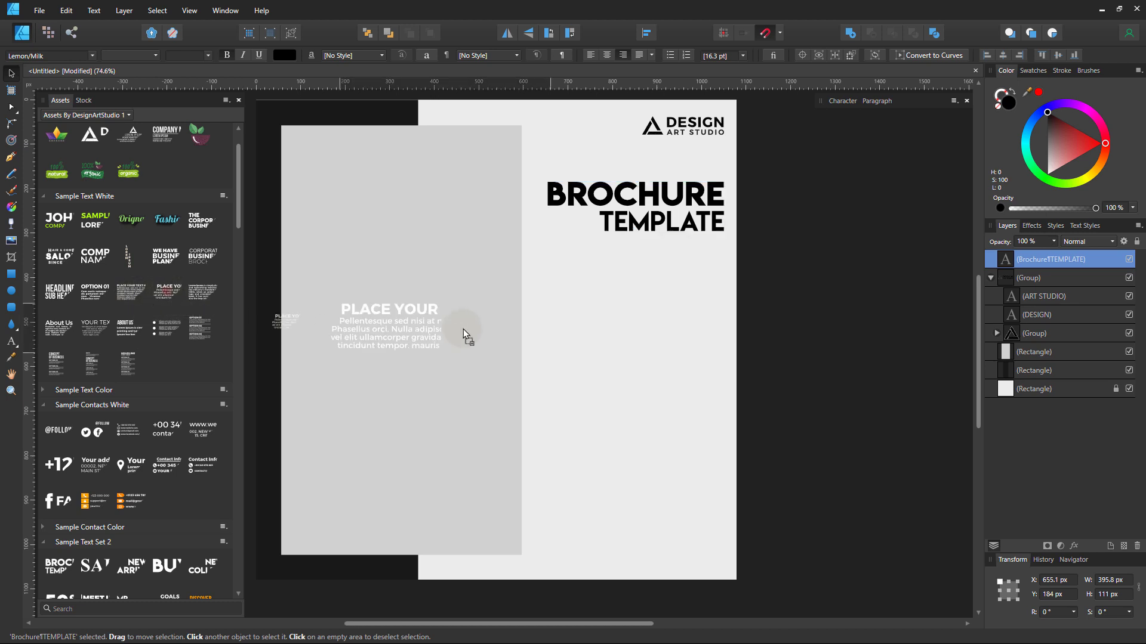
Step: Drop the PLACE YOUR TEXT HERE block under the title in black, hiding its heading
{"action": "mouse_move", "coordinate": [134, 296]}
{"action": "left_mouse_down"}
{"action": "mouse_move", "coordinate": [468, 335]}
{"action": "mouse_move", "coordinate": [614, 288]}
{"action": "left_mouse_up"}
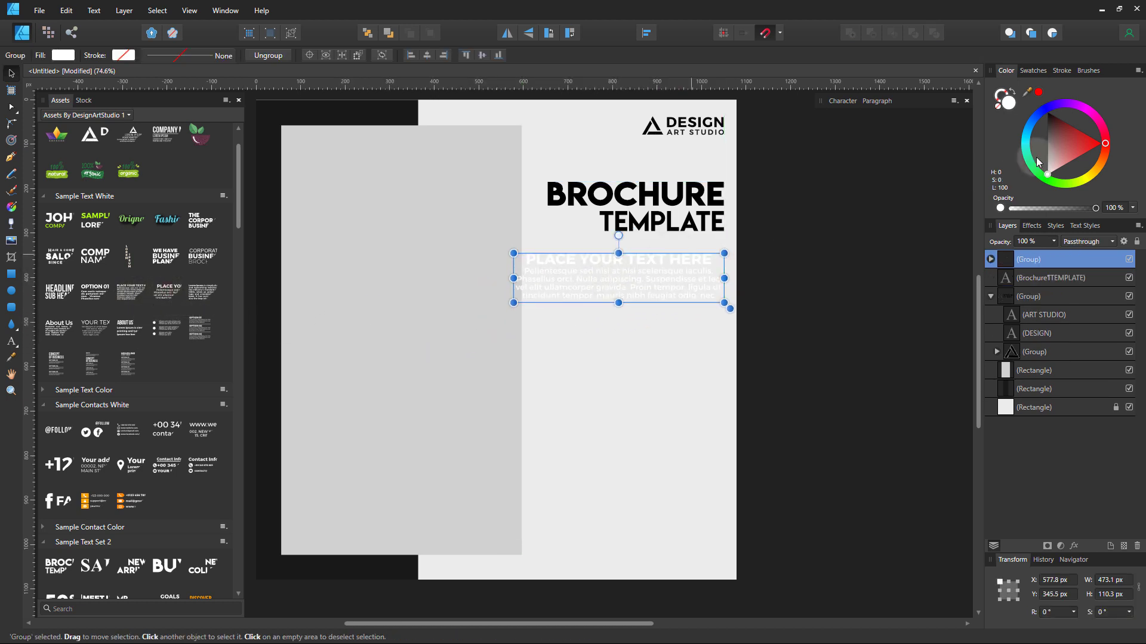
{"action": "left_click_drag", "start_coordinate": [1047, 174], "coordinate": [1047, 111]}
{"action": "left_click", "coordinate": [991, 259]}
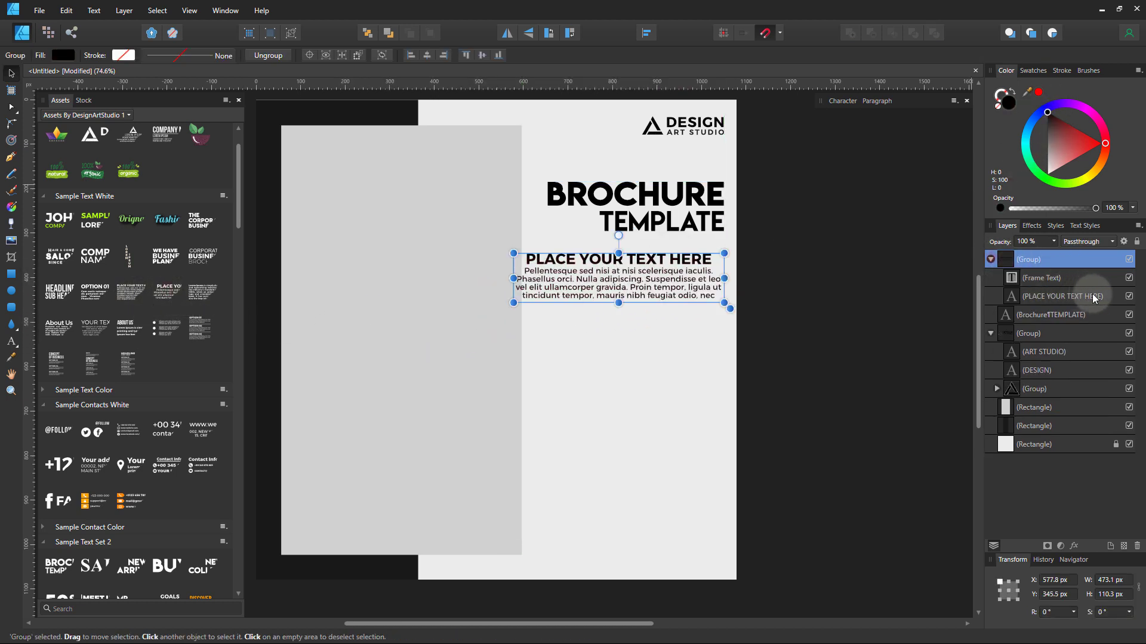
{"action": "left_click", "coordinate": [1123, 300]}
{"action": "left_click", "coordinate": [1053, 278]}
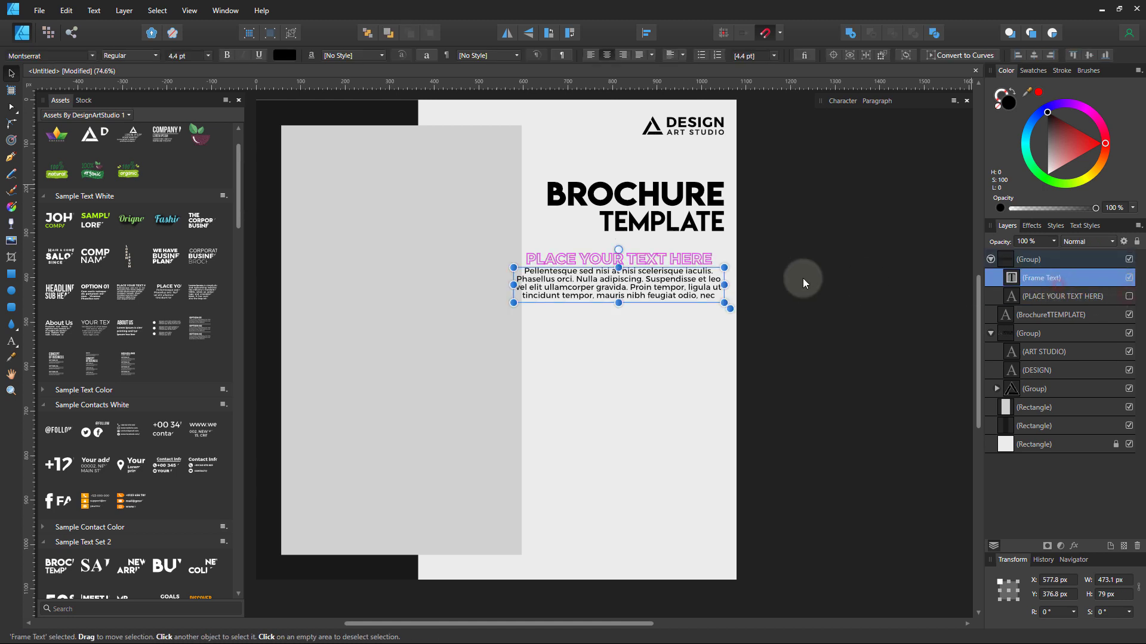
Step: Fit the body text frame to about 429 × 86 px just beneath the title
{"action": "mouse_move", "coordinate": [535, 291]}
{"action": "left_mouse_down"}
{"action": "mouse_move", "coordinate": [549, 273]}
{"action": "mouse_move", "coordinate": [536, 277]}
{"action": "left_mouse_up"}
{"action": "left_click_drag", "start_coordinate": [635, 262], "coordinate": [636, 252]}
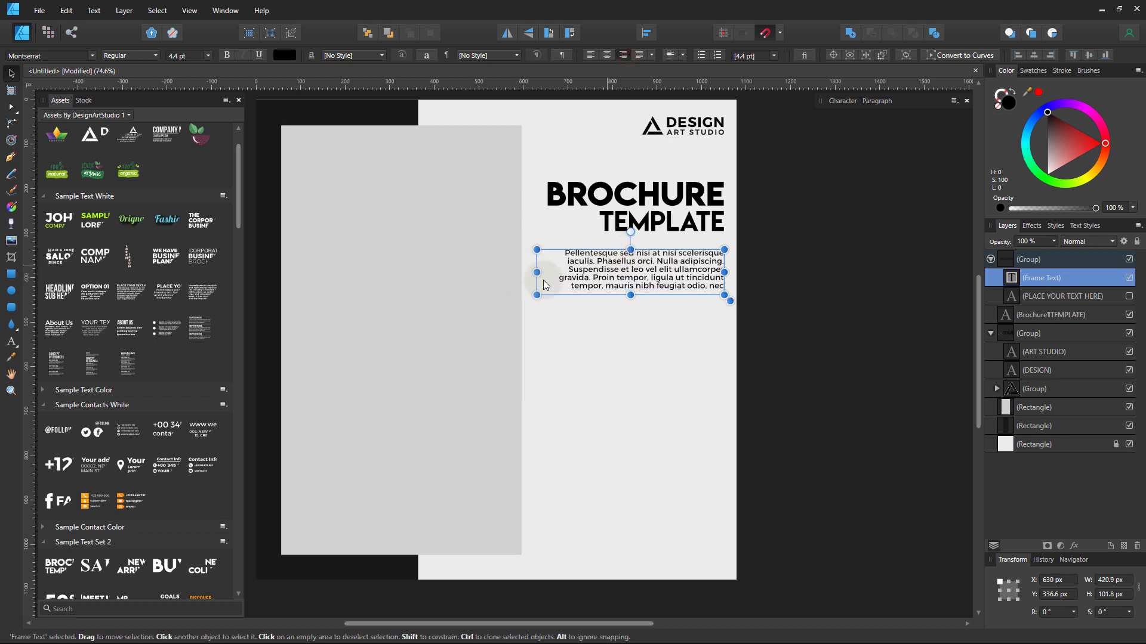
{"action": "left_click_drag", "start_coordinate": [535, 274], "coordinate": [535, 272]}
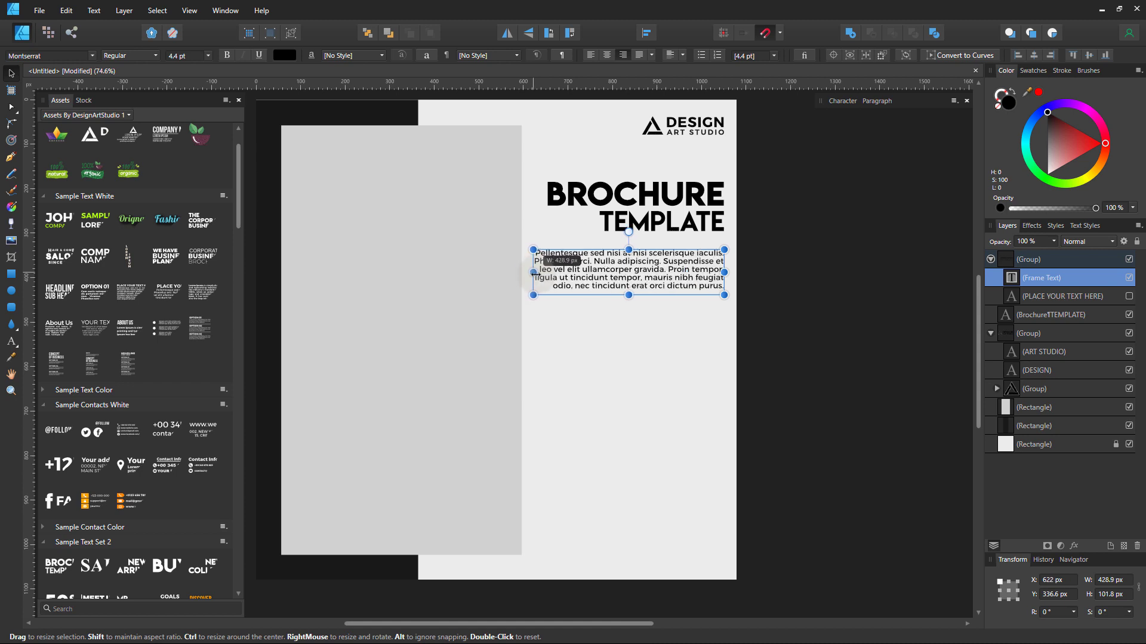
{"action": "left_click_drag", "start_coordinate": [628, 294], "coordinate": [629, 292]}
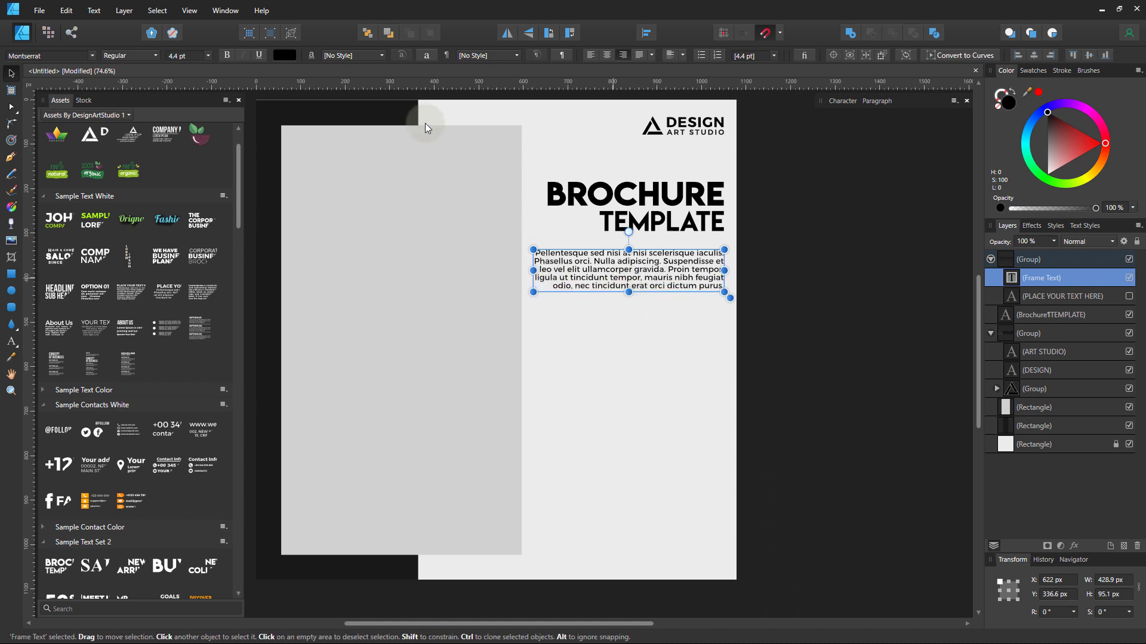
{"action": "scroll", "coordinate": [179, 57], "scroll_direction": "up", "scroll_amount": 1}
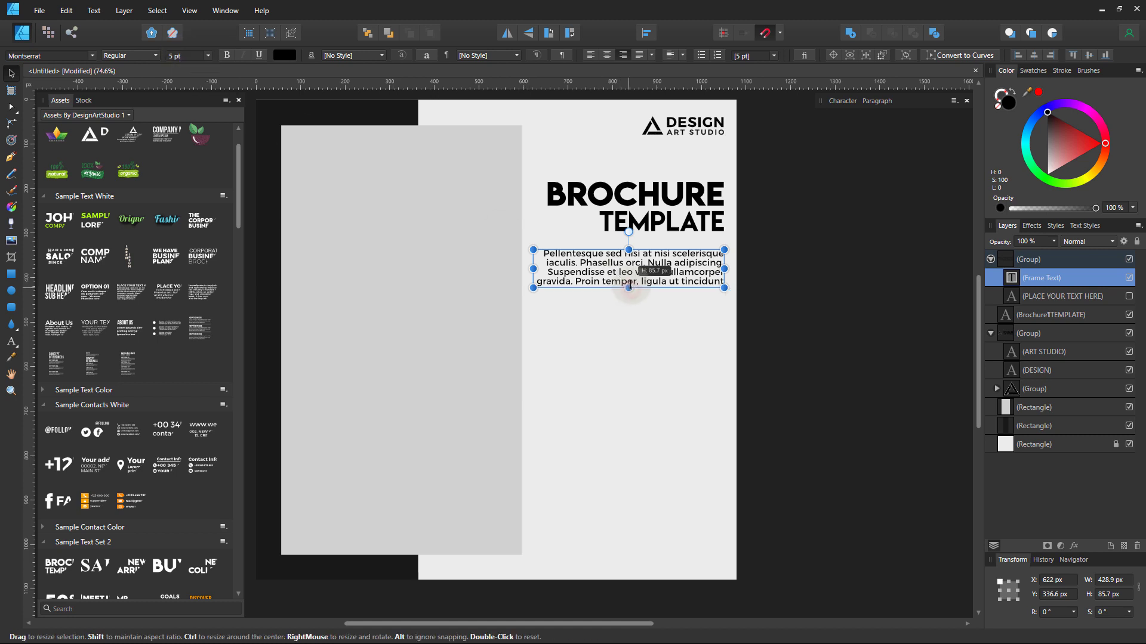
{"action": "left_click", "coordinate": [881, 321]}
{"action": "scroll", "coordinate": [617, 299], "scroll_direction": "down", "scroll_amount": 3}
{"action": "scroll", "coordinate": [619, 301], "scroll_direction": "up", "scroll_amount": 3}
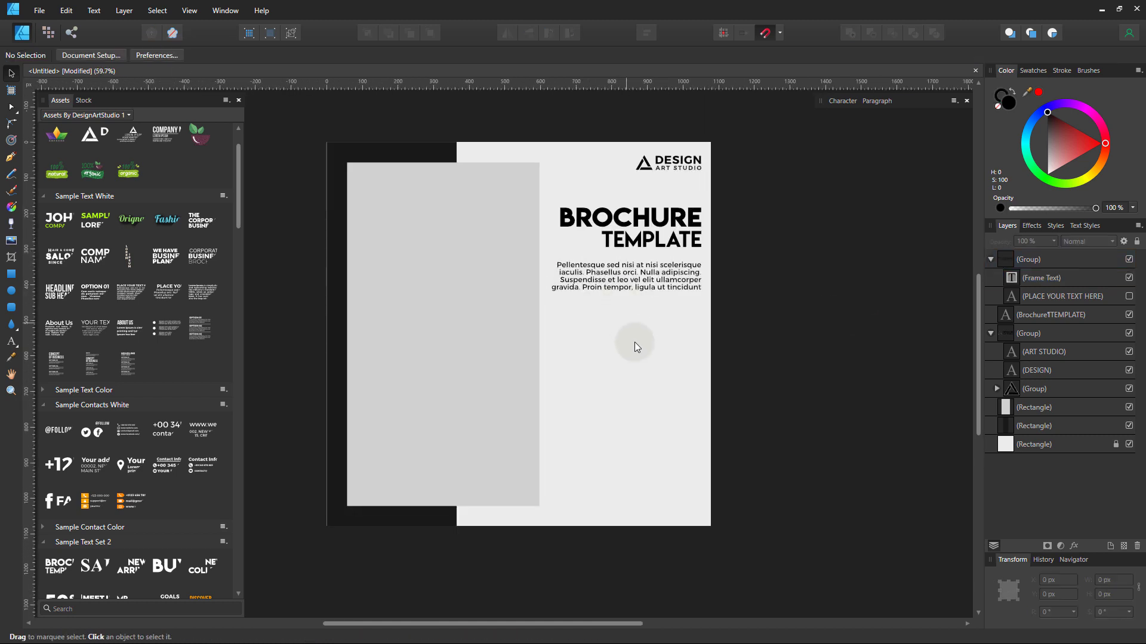
Step: Place a SHOP NOW button below the body text and set its corners to 0%
{"action": "scroll", "coordinate": [119, 439], "scroll_direction": "down", "scroll_amount": 6}
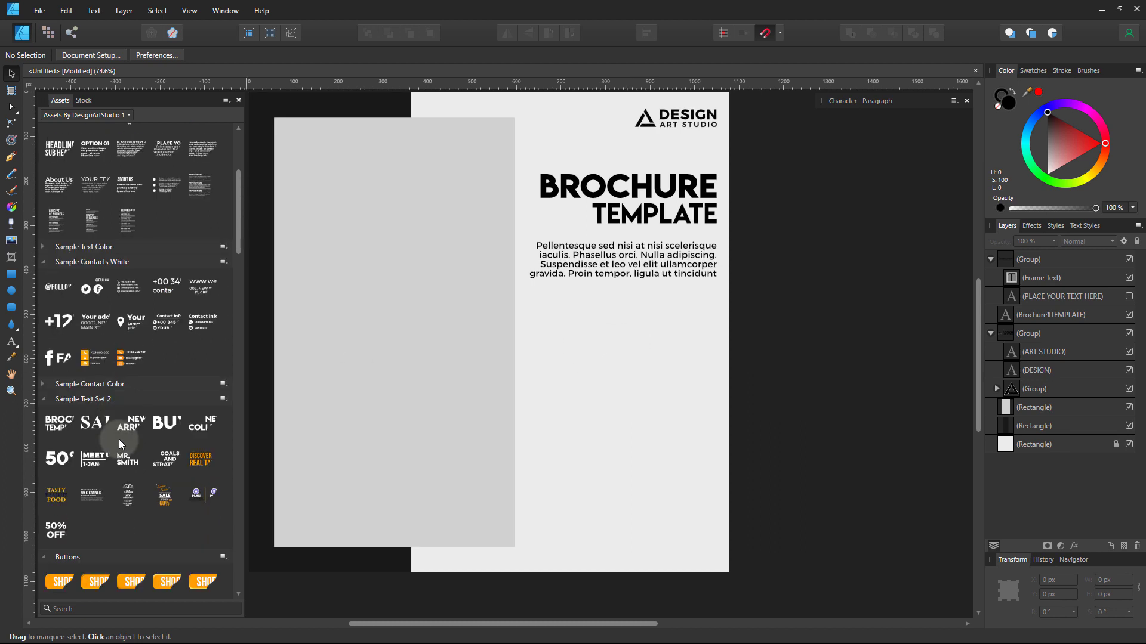
{"action": "scroll", "coordinate": [120, 440], "scroll_direction": "down", "scroll_amount": 4}
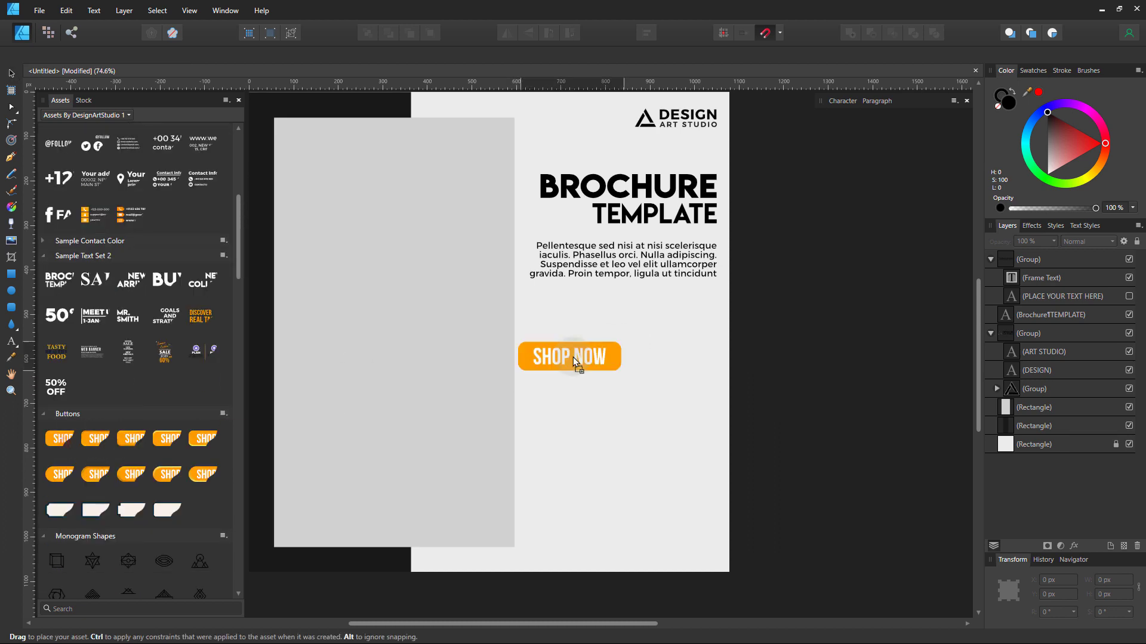
{"action": "left_click_drag", "start_coordinate": [65, 442], "coordinate": [696, 343]}
{"action": "scroll", "coordinate": [668, 343], "scroll_direction": "up", "scroll_amount": 5}
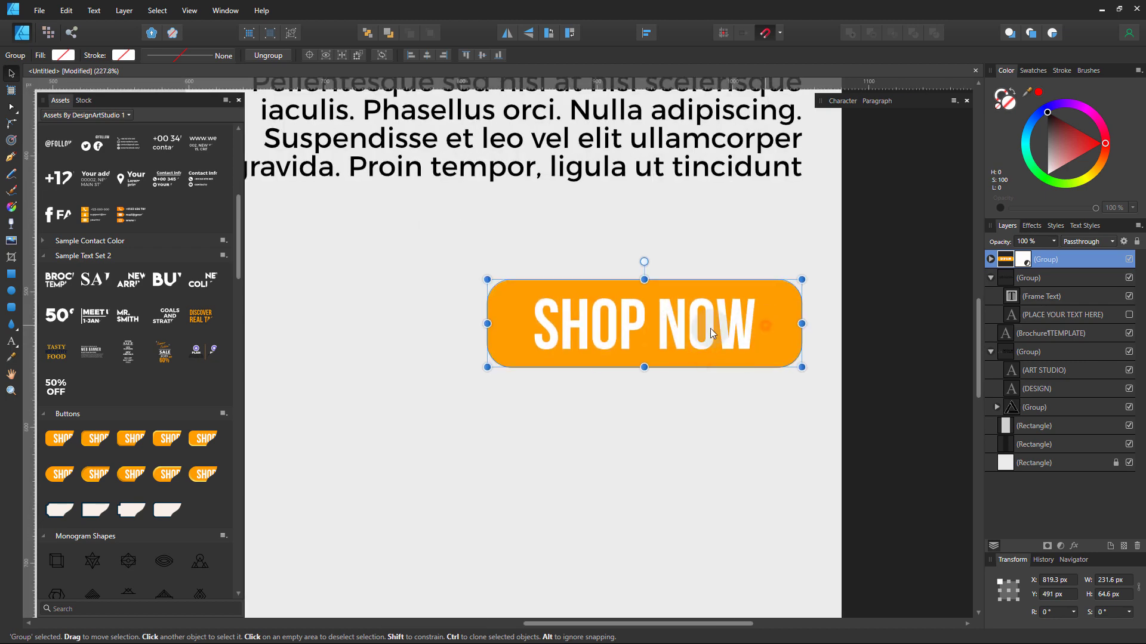
{"action": "double_click", "coordinate": [710, 329]}
{"action": "left_click", "coordinate": [11, 307]}
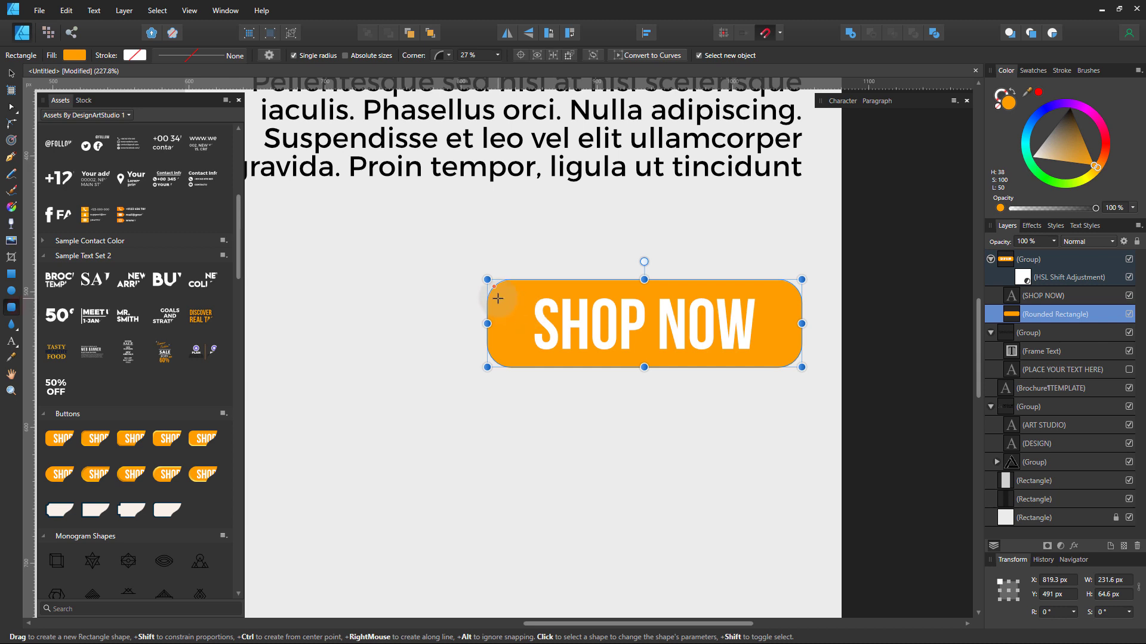
{"action": "left_click_drag", "start_coordinate": [495, 290], "coordinate": [466, 258]}
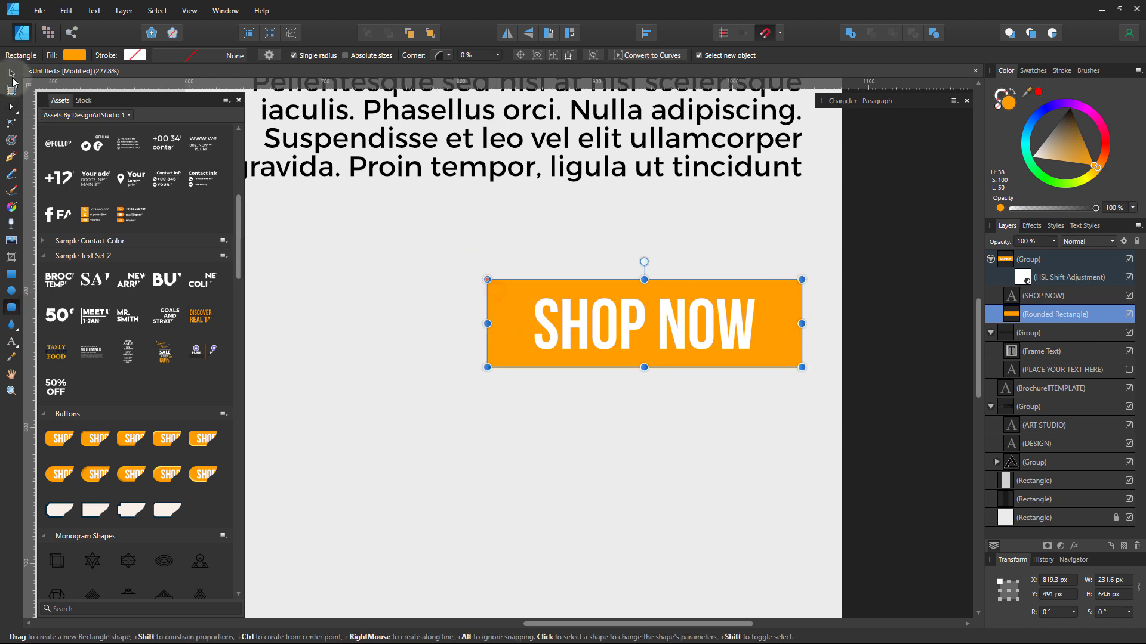
Step: Fill the SHOP NOW button background dark grey
{"action": "left_click", "coordinate": [12, 73]}
{"action": "left_click", "coordinate": [1063, 111]}
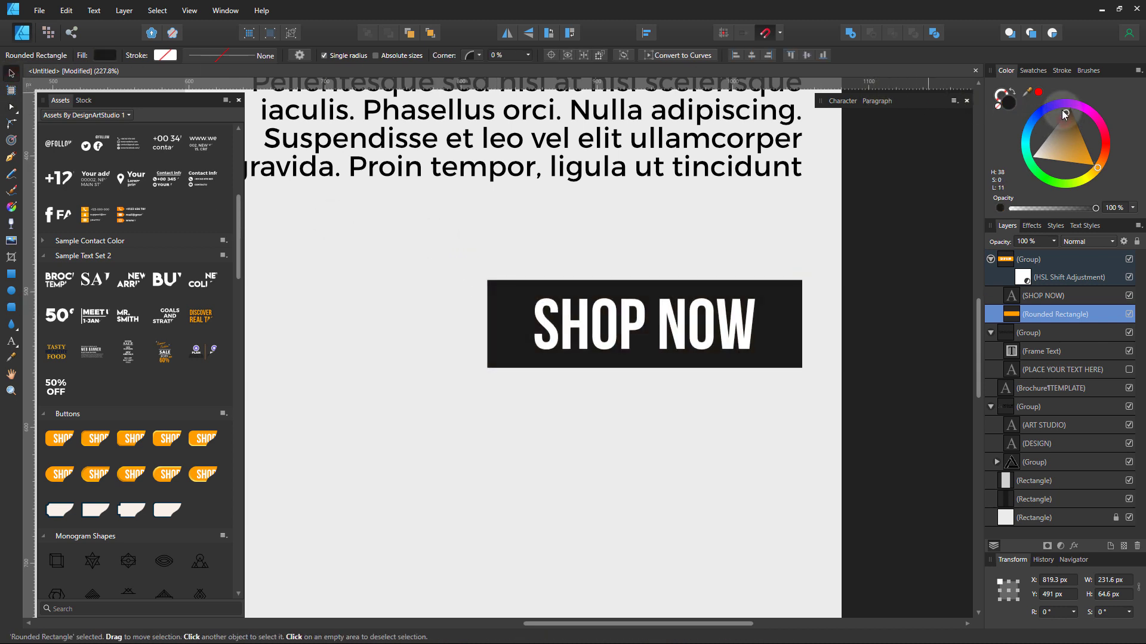
{"action": "left_click_drag", "start_coordinate": [1061, 110], "coordinate": [1056, 112]}
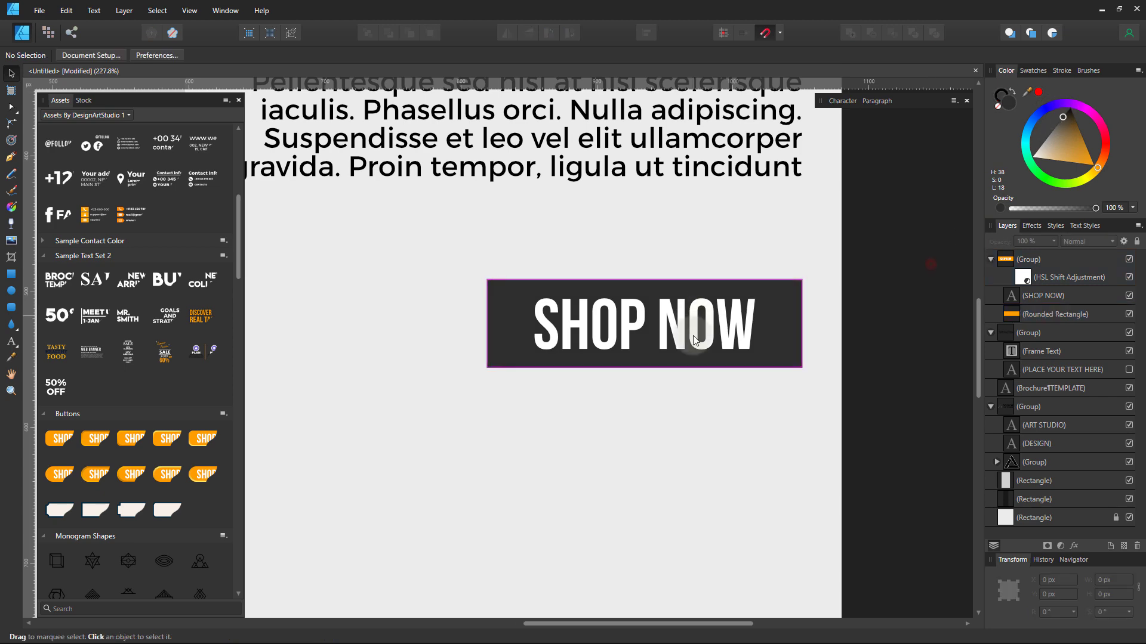
{"action": "scroll", "coordinate": [700, 344], "scroll_direction": "down", "scroll_amount": 5}
{"action": "scroll", "coordinate": [686, 310], "scroll_direction": "up", "scroll_amount": 2}
{"action": "left_click", "coordinate": [695, 296]}
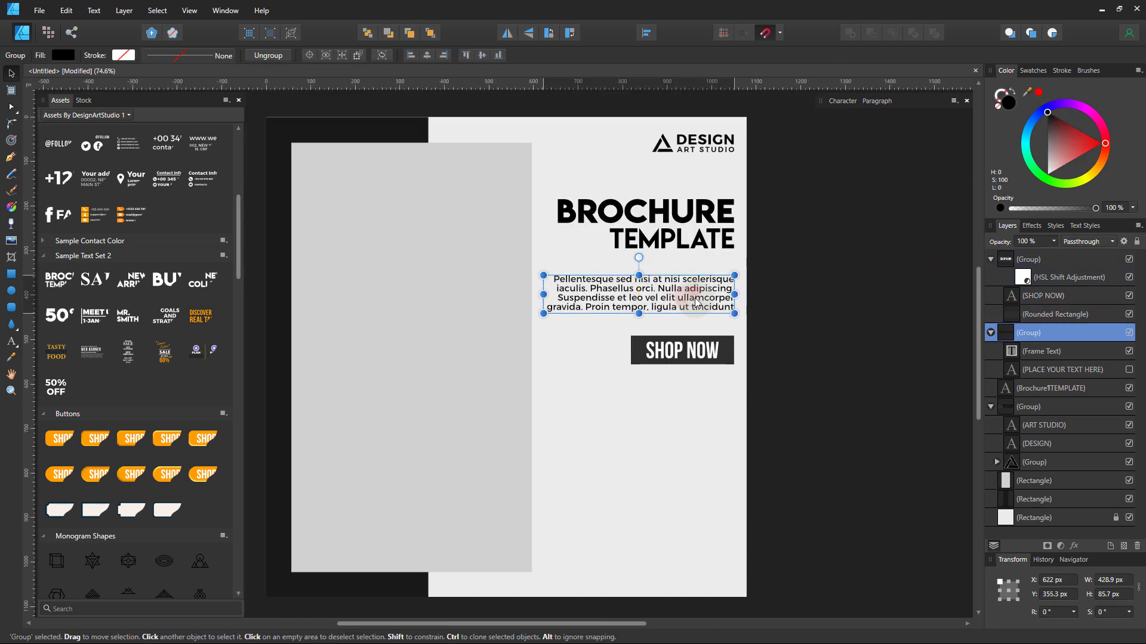
{"action": "left_click", "coordinate": [837, 343]}
{"action": "left_click_drag", "start_coordinate": [770, 411], "coordinate": [773, 398]}
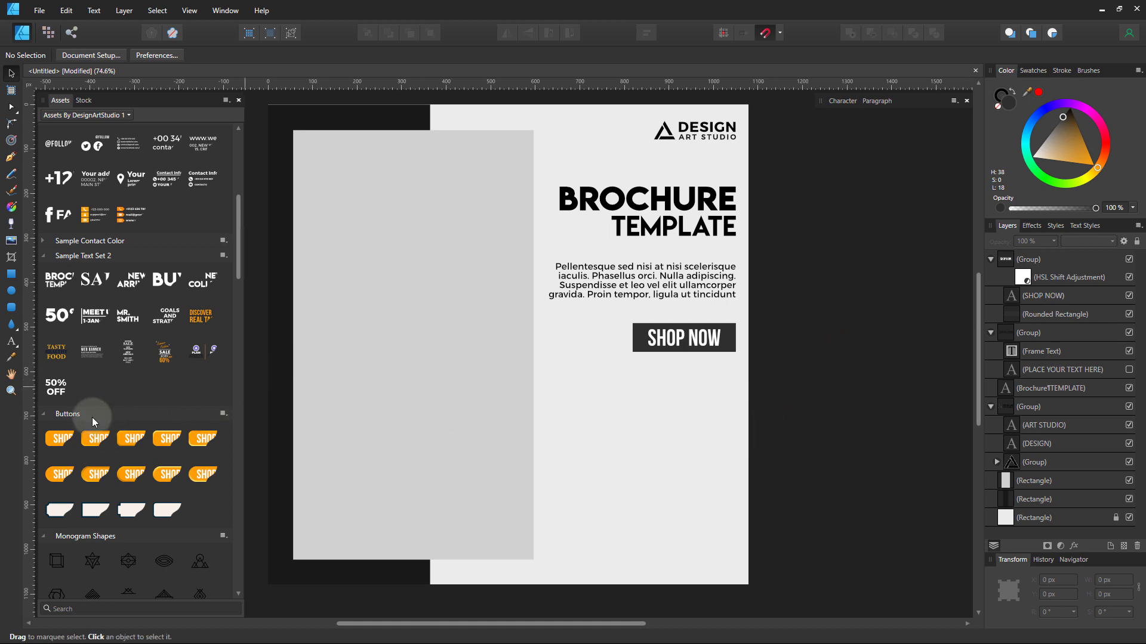
Step: Draw a dark banner rectangle across the lower right of the page
{"action": "left_click", "coordinate": [12, 274]}
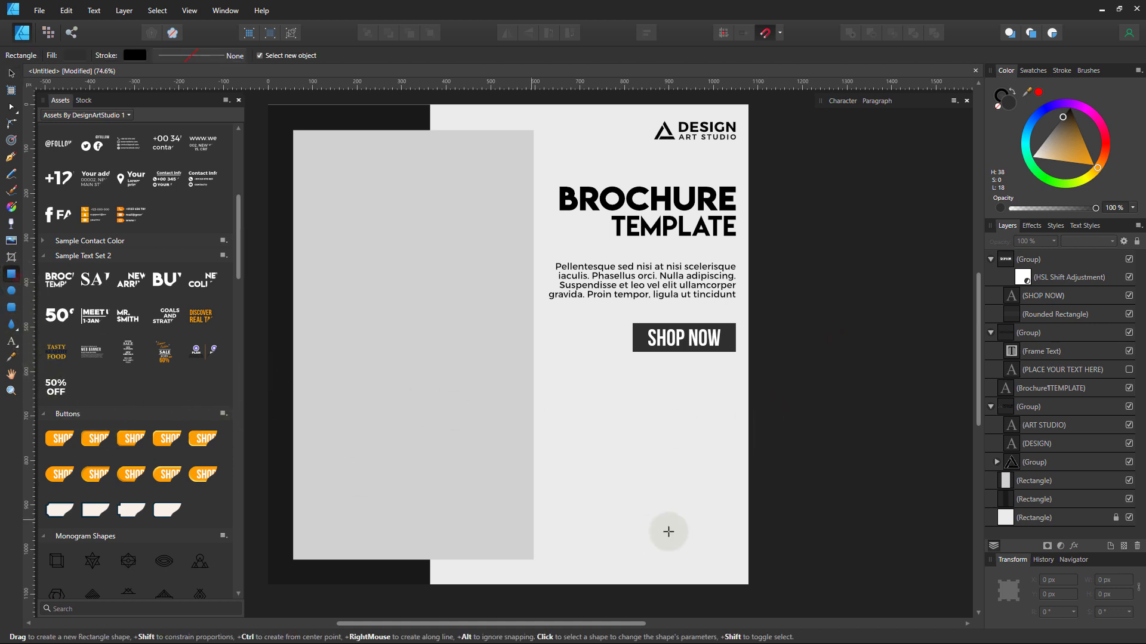
{"action": "left_click_drag", "start_coordinate": [750, 460], "coordinate": [509, 502]}
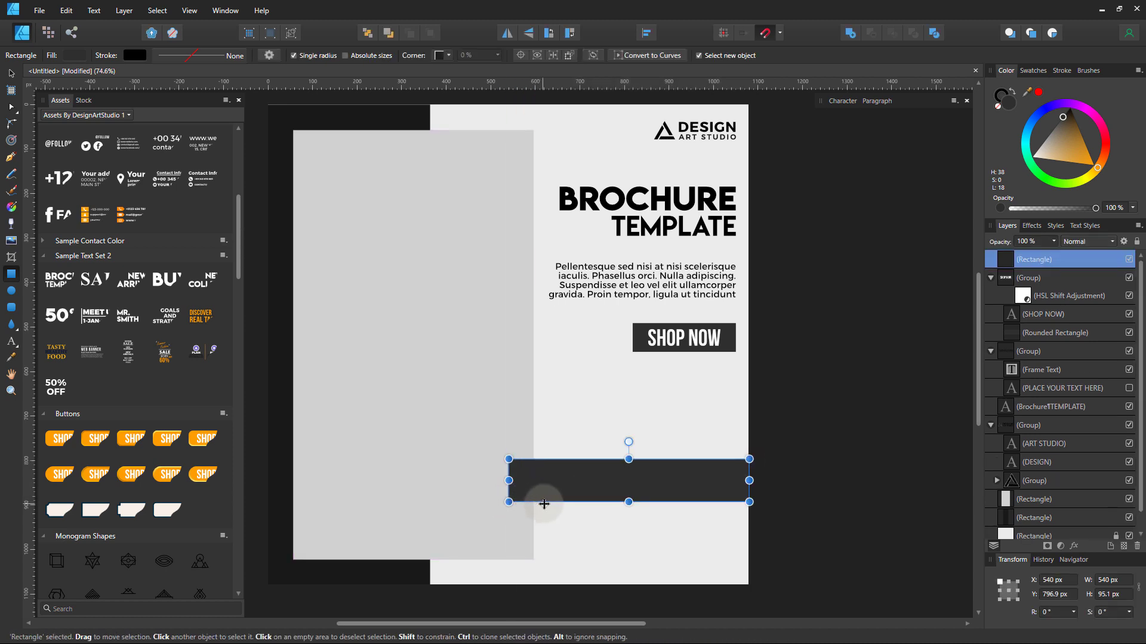
{"action": "key", "text": "v"}
{"action": "left_click_drag", "start_coordinate": [611, 492], "coordinate": [613, 463]}
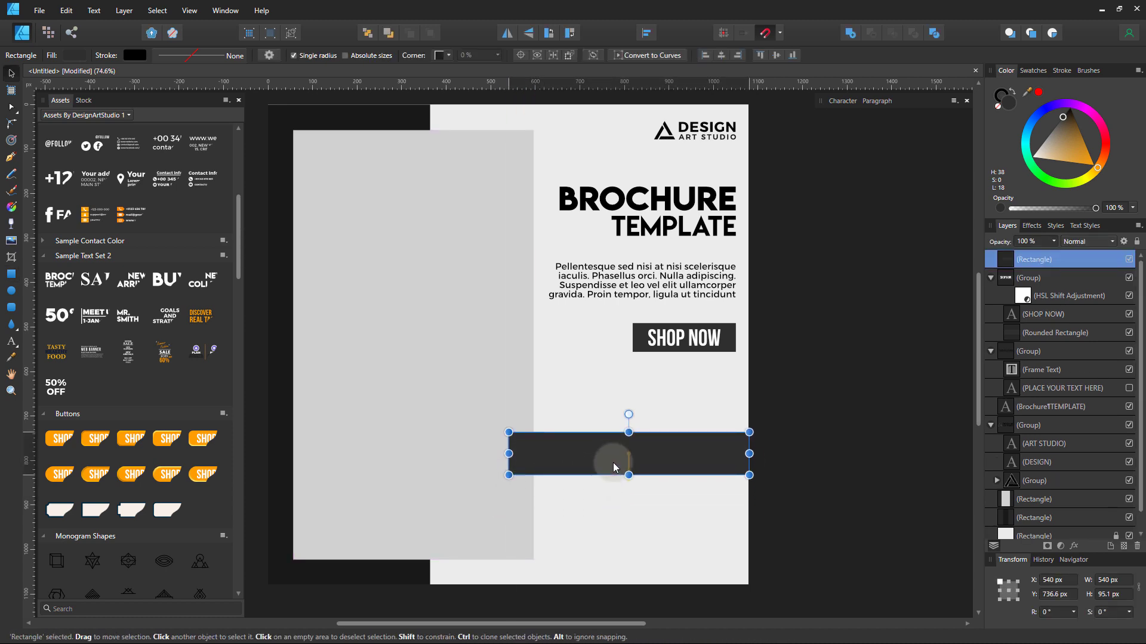
Step: Add the 50% OFF sale text and prefix it with 'UP TO '
{"action": "scroll", "coordinate": [112, 378], "scroll_direction": "down", "scroll_amount": 1}
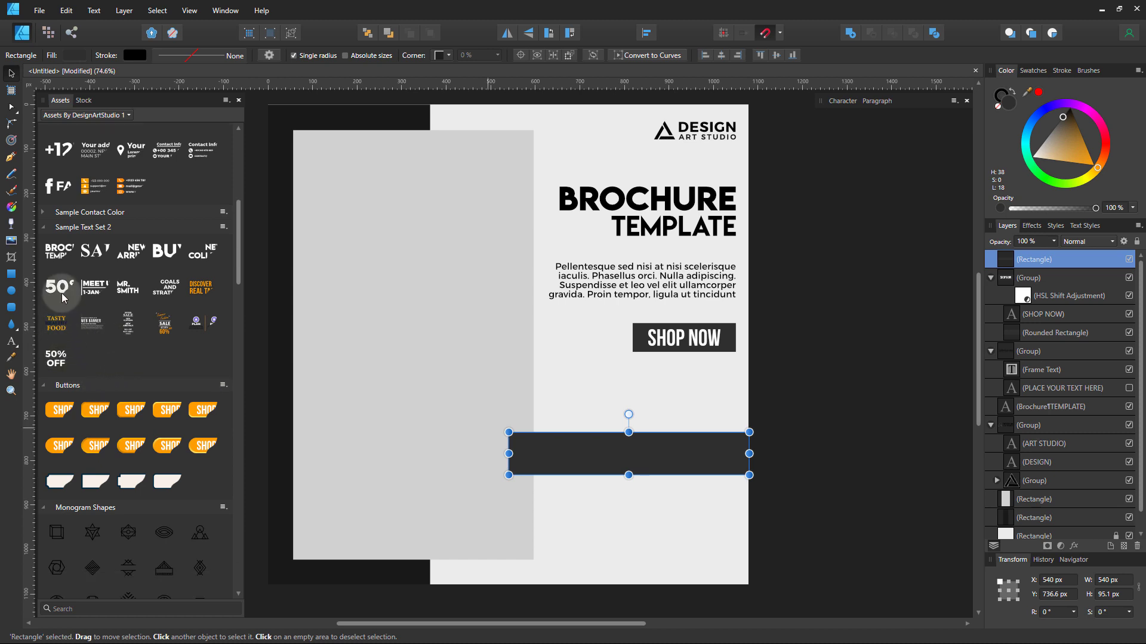
{"action": "mouse_move", "coordinate": [59, 286]}
{"action": "left_mouse_down"}
{"action": "mouse_move", "coordinate": [598, 430]}
{"action": "mouse_move", "coordinate": [607, 450]}
{"action": "mouse_move", "coordinate": [676, 463]}
{"action": "left_mouse_up"}
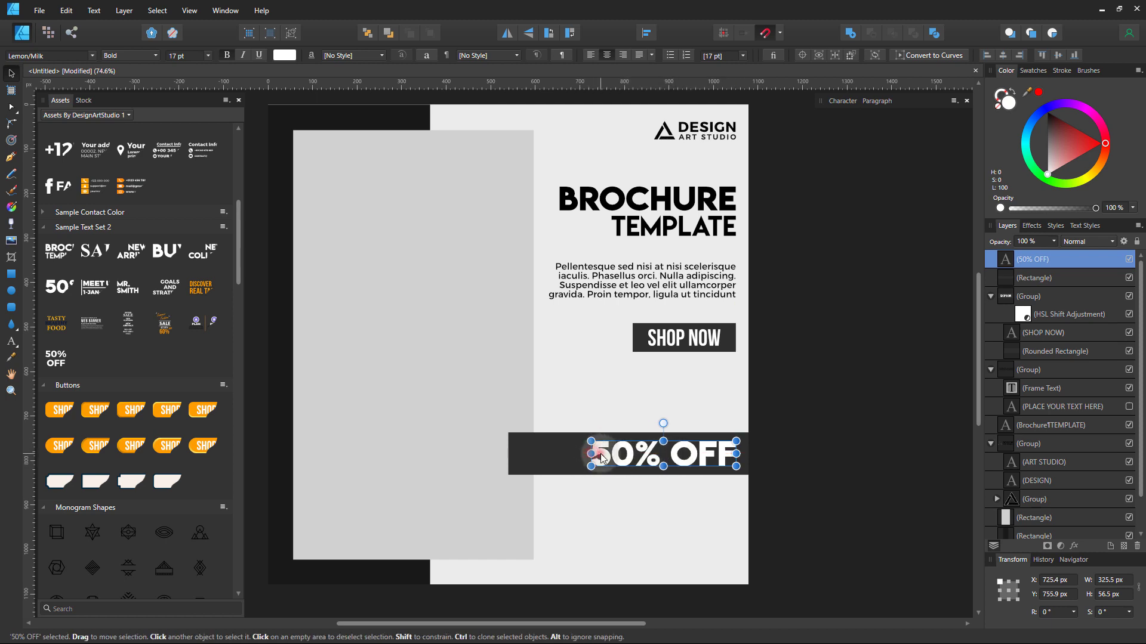
{"action": "double_click", "coordinate": [600, 454]}
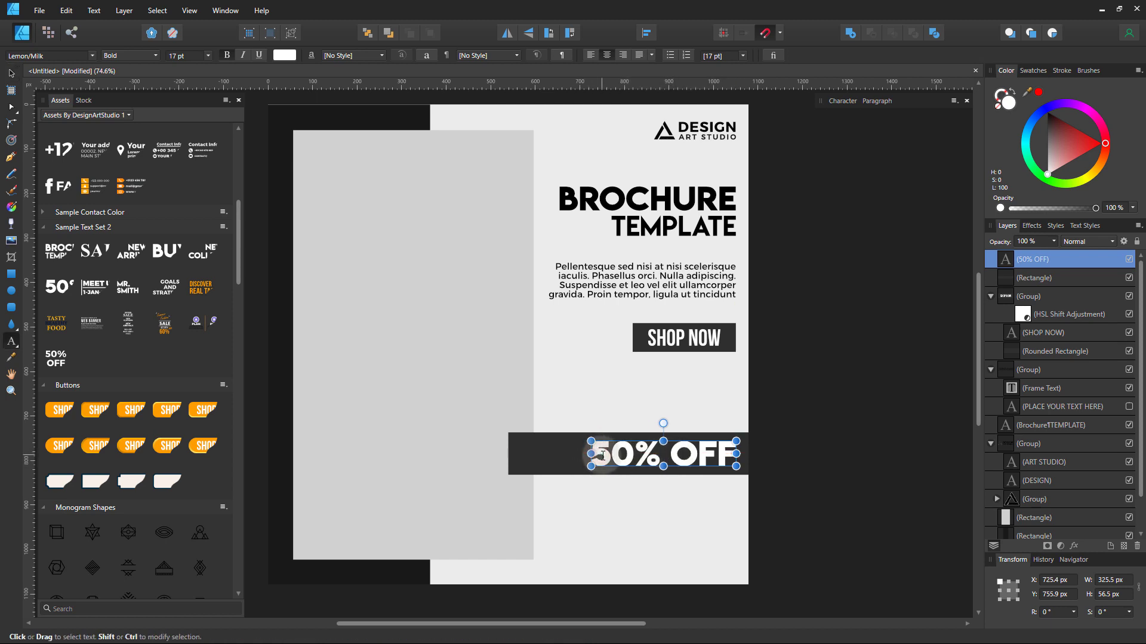
{"action": "type", "text": "UP T"}
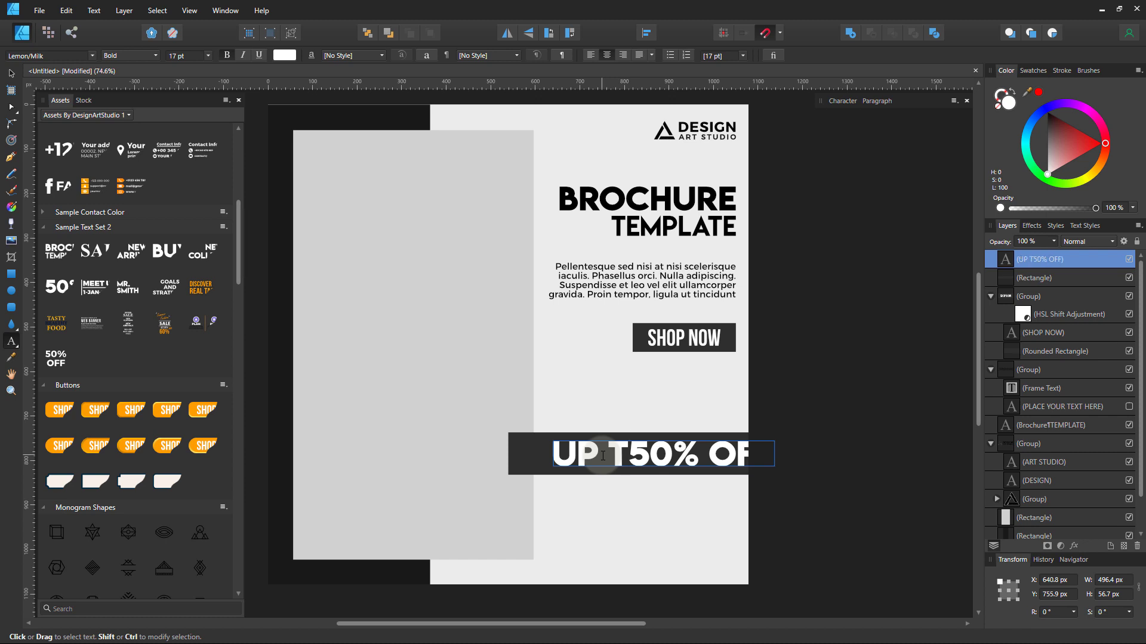
{"action": "type", "text": "O"}
{"action": "key", "text": "Escape"}
Step: Set the banner text to Regular weight and size it to fit inside the dark bar
{"action": "left_click", "coordinate": [11, 73]}
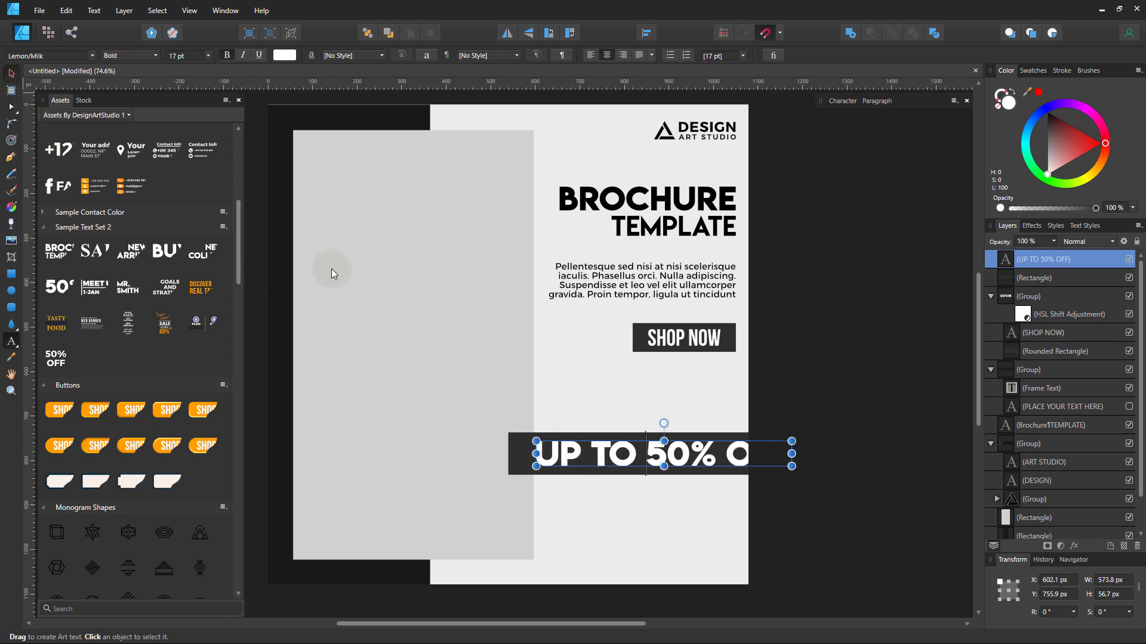
{"action": "key", "text": "v"}
{"action": "left_click_drag", "start_coordinate": [791, 454], "coordinate": [719, 460]}
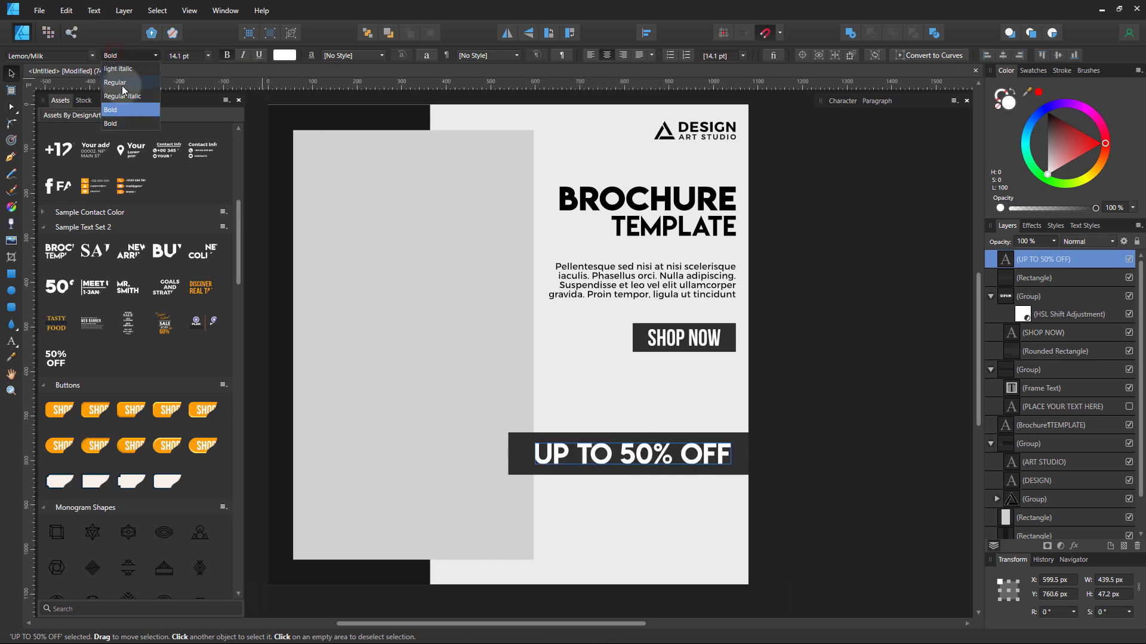
{"action": "left_click", "coordinate": [123, 82]}
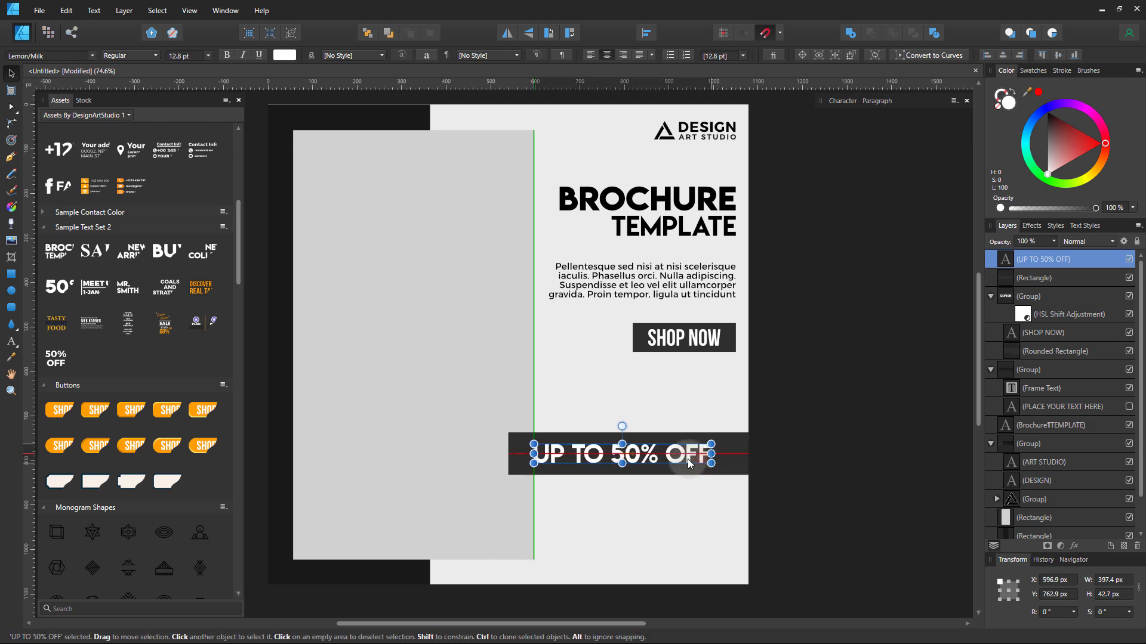
{"action": "left_click_drag", "start_coordinate": [715, 463], "coordinate": [681, 460]}
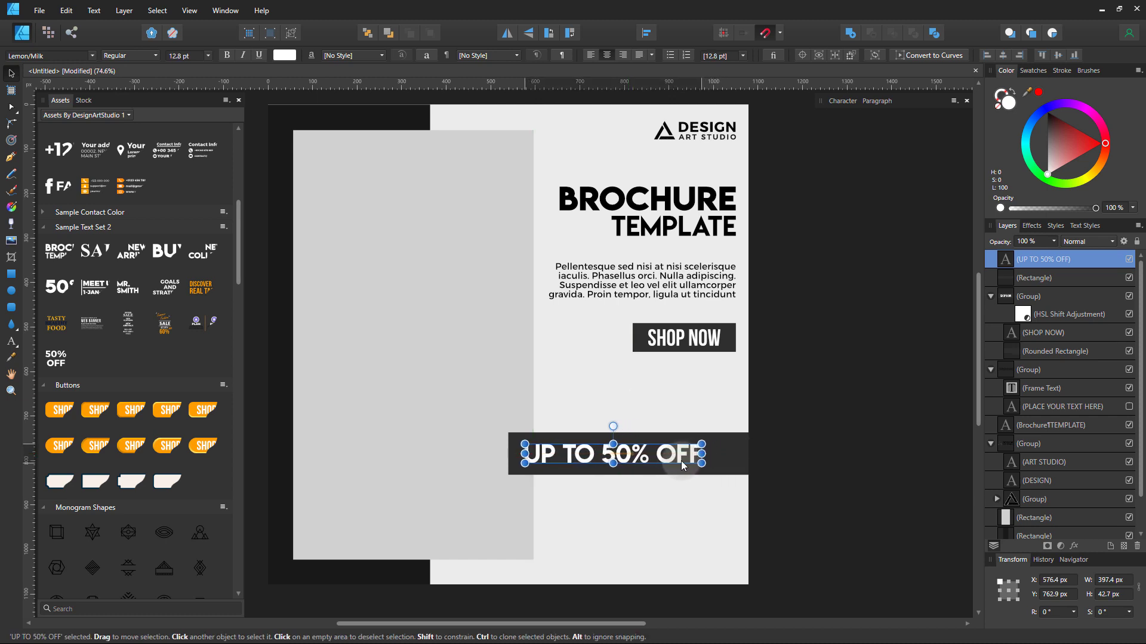
{"action": "left_click", "coordinate": [793, 460]}
{"action": "left_click_drag", "start_coordinate": [796, 465], "coordinate": [794, 464]}
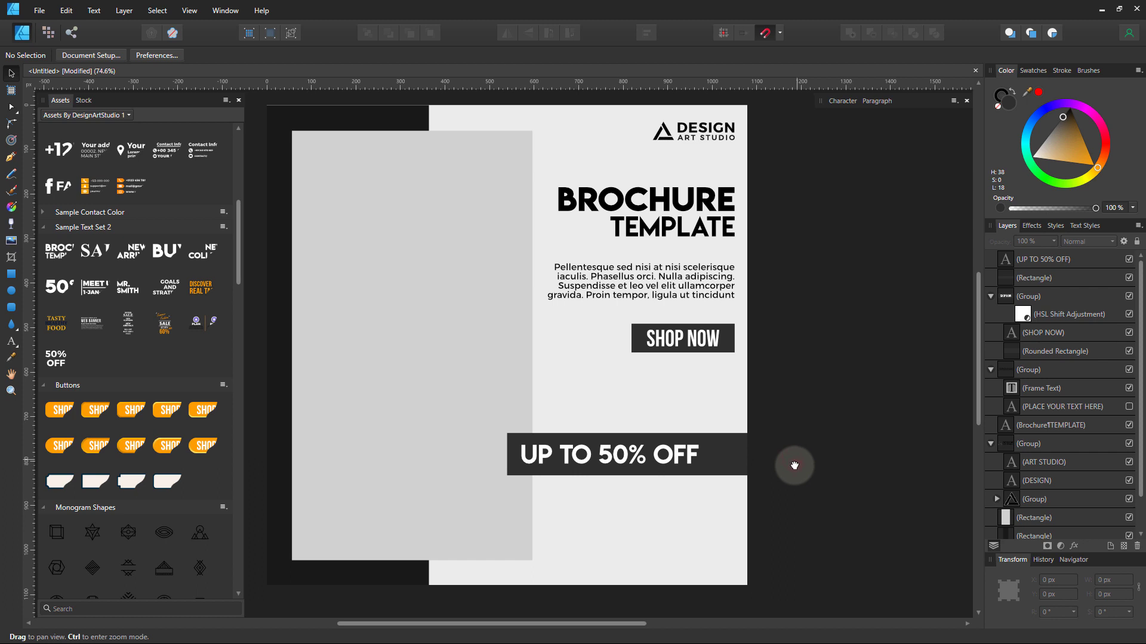
{"action": "scroll", "coordinate": [794, 464], "scroll_direction": "down", "scroll_amount": 1}
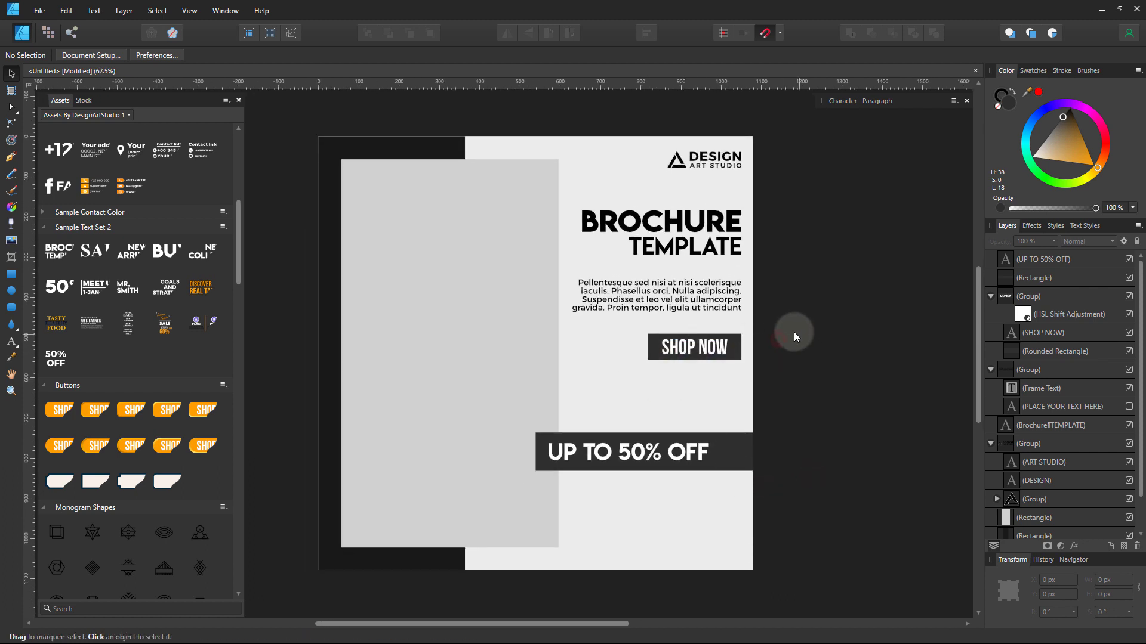
Step: Nudge the SHOP NOW button slightly down
{"action": "left_click_drag", "start_coordinate": [776, 322], "coordinate": [642, 373]}
{"action": "left_click_drag", "start_coordinate": [735, 360], "coordinate": [731, 366]}
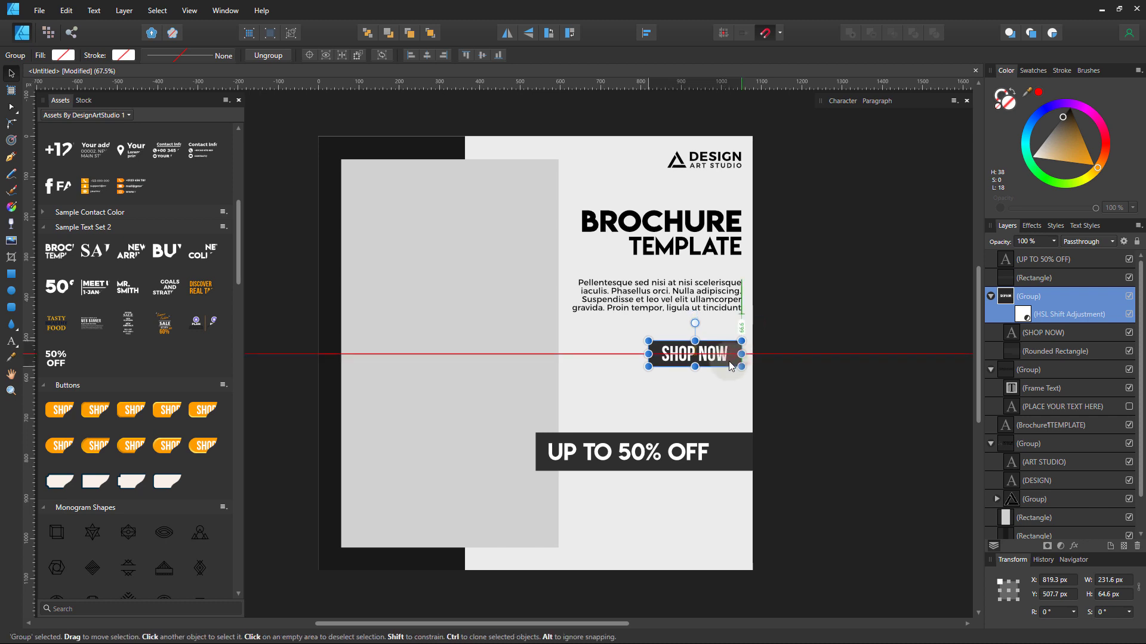
{"action": "left_click", "coordinate": [807, 377]}
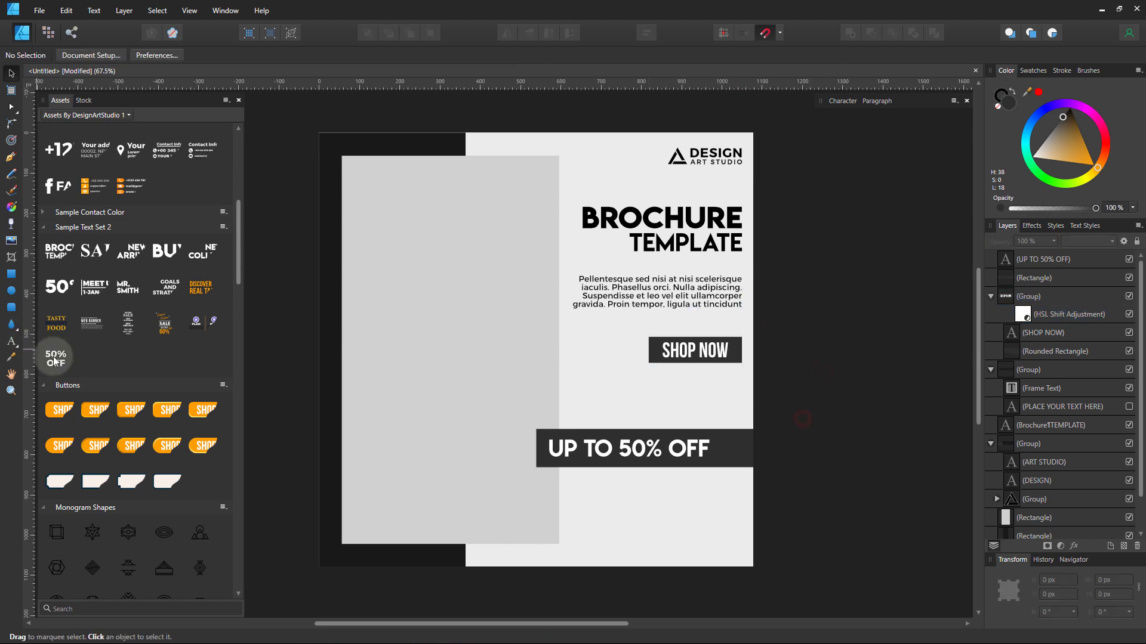
{"action": "scroll", "coordinate": [77, 357], "scroll_direction": "up", "scroll_amount": 2}
{"action": "scroll", "coordinate": [83, 340], "scroll_direction": "up", "scroll_amount": 3}
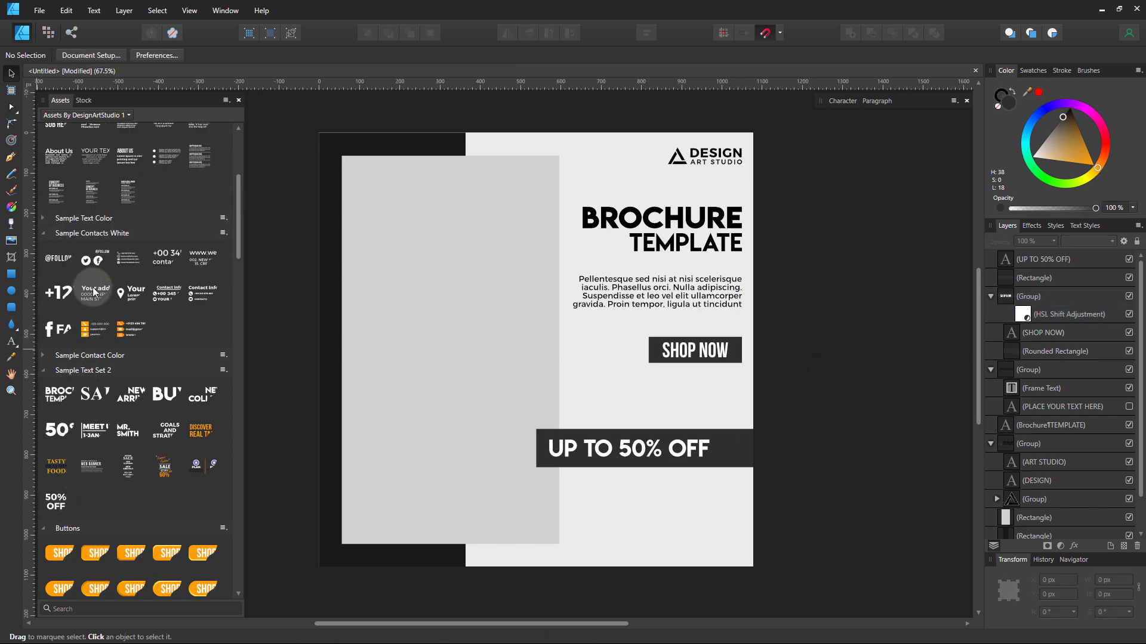
{"action": "left_click_drag", "start_coordinate": [84, 263], "coordinate": [711, 527]}
{"action": "left_click", "coordinate": [1049, 113]}
{"action": "scroll", "coordinate": [713, 526], "scroll_direction": "up", "scroll_amount": 3}
{"action": "double_click", "coordinate": [661, 429]}
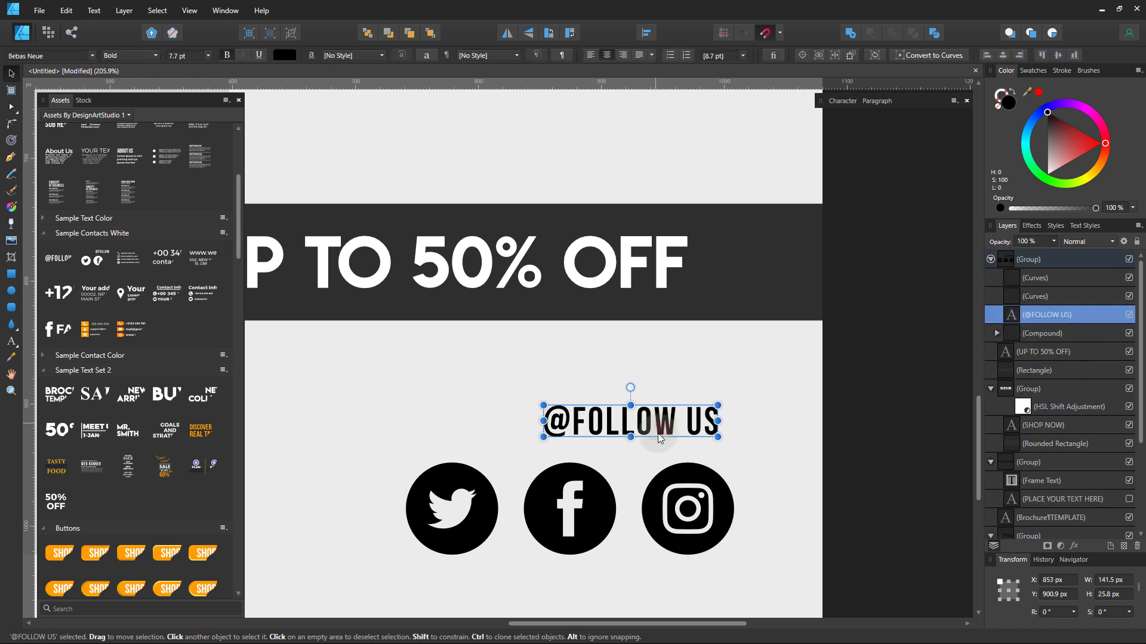
{"action": "left_click_drag", "start_coordinate": [545, 417], "coordinate": [502, 399]}
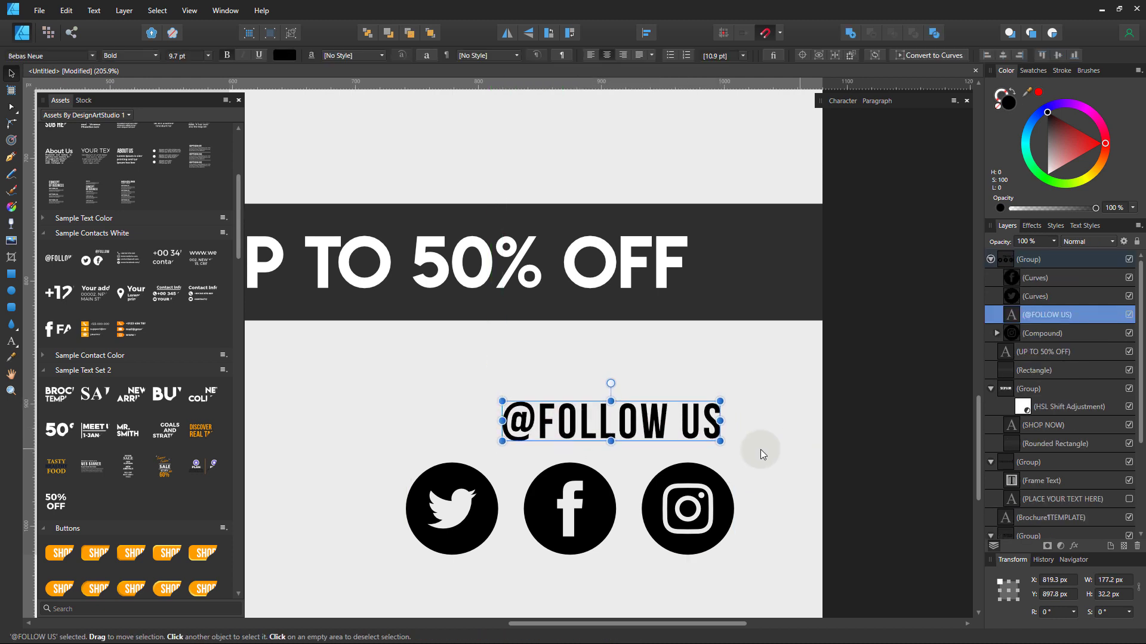
{"action": "mouse_move", "coordinate": [502, 399]}
{"action": "left_mouse_down"}
{"action": "mouse_move", "coordinate": [469, 387]}
{"action": "mouse_move", "coordinate": [512, 437]}
{"action": "left_mouse_up"}
{"action": "left_click", "coordinate": [670, 465]}
{"action": "left_click", "coordinate": [570, 468]}
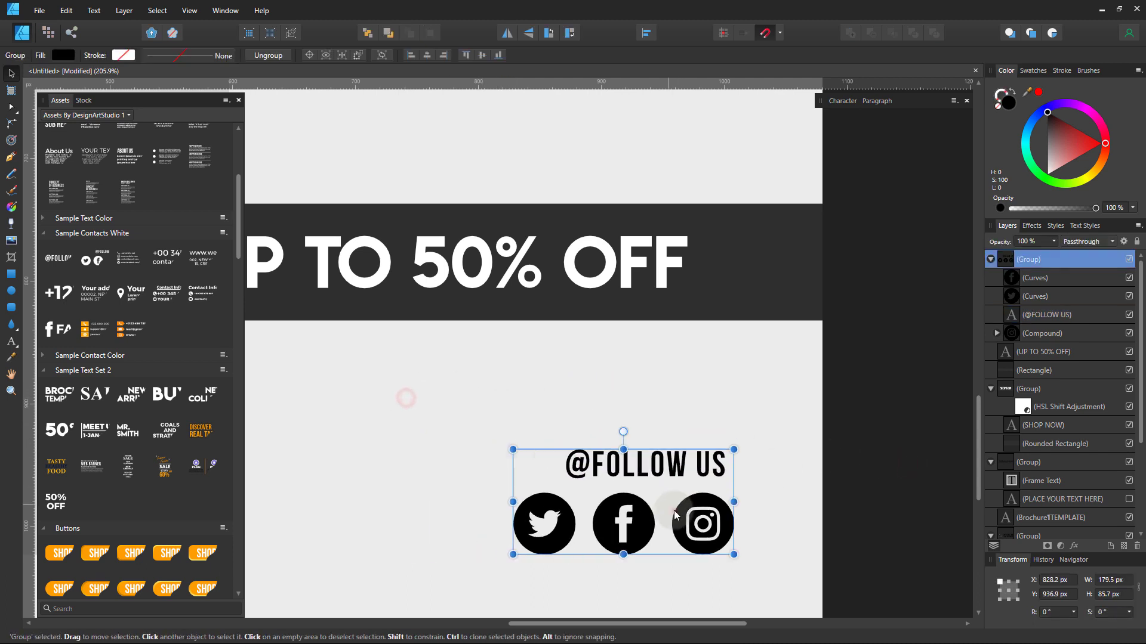
{"action": "left_click_drag", "start_coordinate": [662, 495], "coordinate": [730, 544]}
{"action": "scroll", "coordinate": [711, 537], "scroll_direction": "down", "scroll_amount": 5}
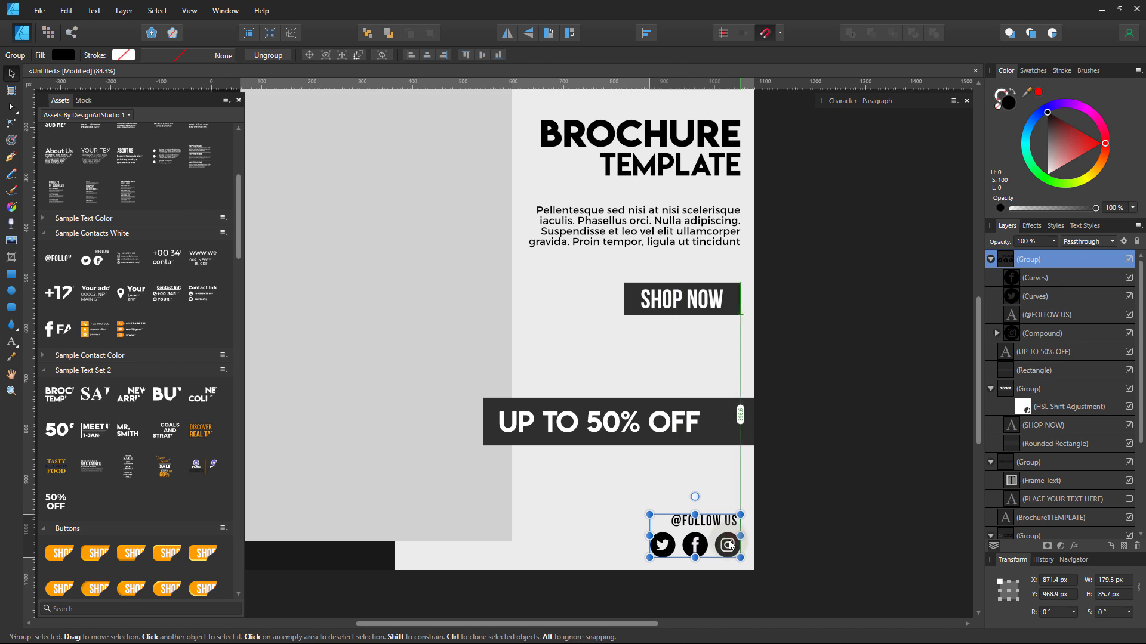
{"action": "left_click_drag", "start_coordinate": [649, 515], "coordinate": [666, 517]}
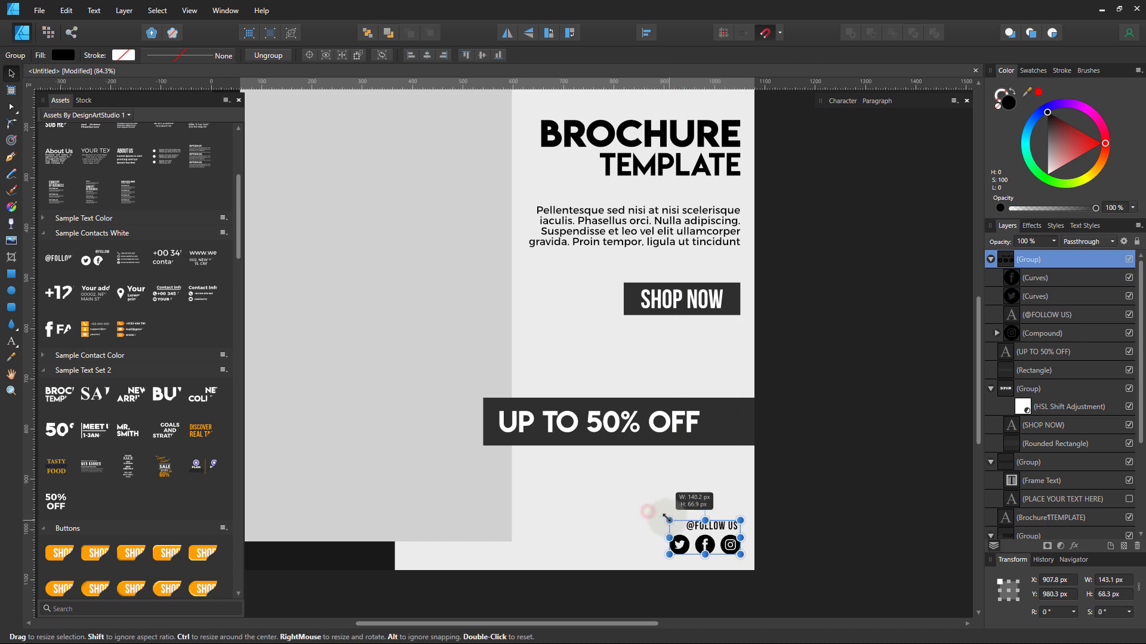
{"action": "scroll", "coordinate": [668, 518], "scroll_direction": "up", "scroll_amount": 5}
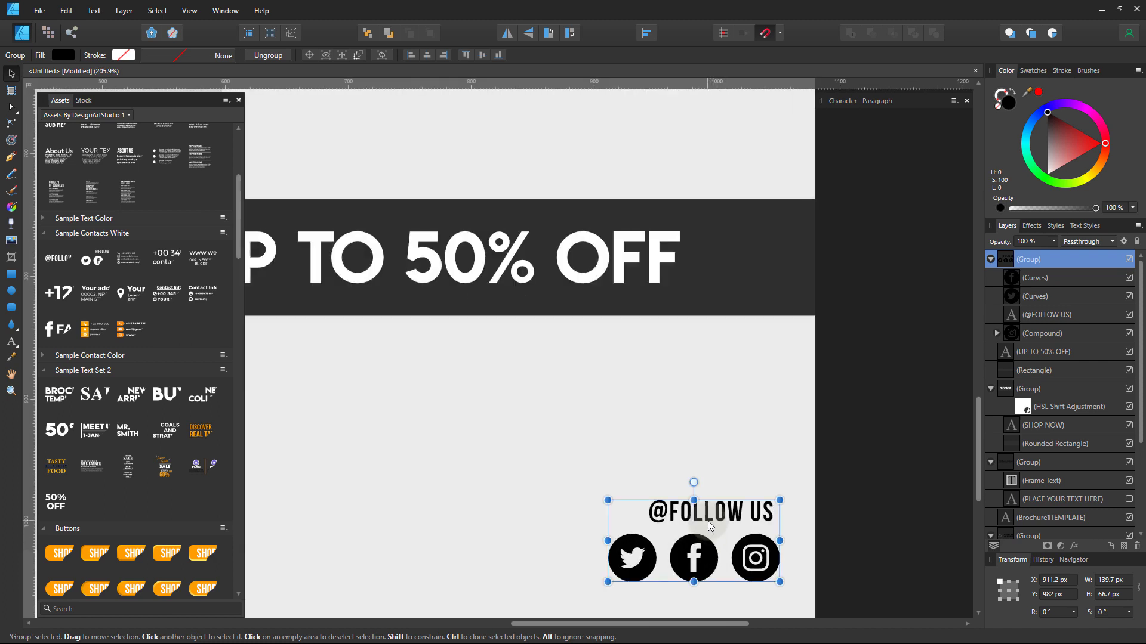
{"action": "double_click", "coordinate": [653, 507]}
{"action": "mouse_move", "coordinate": [650, 500]}
{"action": "left_mouse_down"}
{"action": "mouse_move", "coordinate": [637, 497]}
{"action": "mouse_move", "coordinate": [636, 510]}
{"action": "left_mouse_up"}
{"action": "left_click", "coordinate": [728, 569]}
{"action": "left_click", "coordinate": [626, 513]}
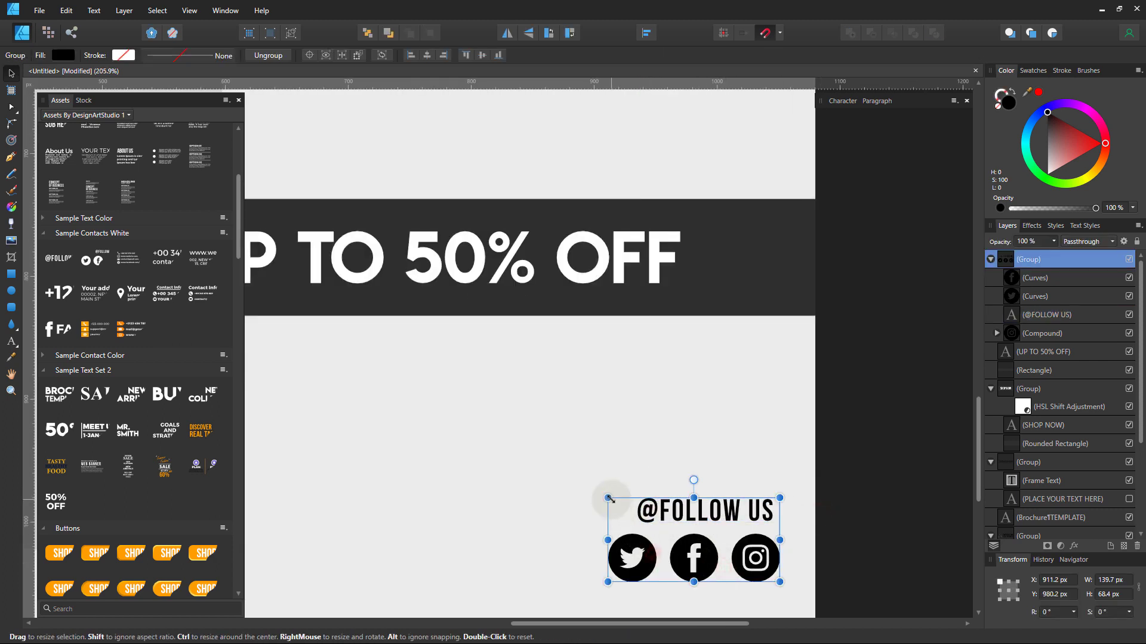
Step: Move the SHOP NOW button back up into place
{"action": "scroll", "coordinate": [774, 525], "scroll_direction": "down", "scroll_amount": 5}
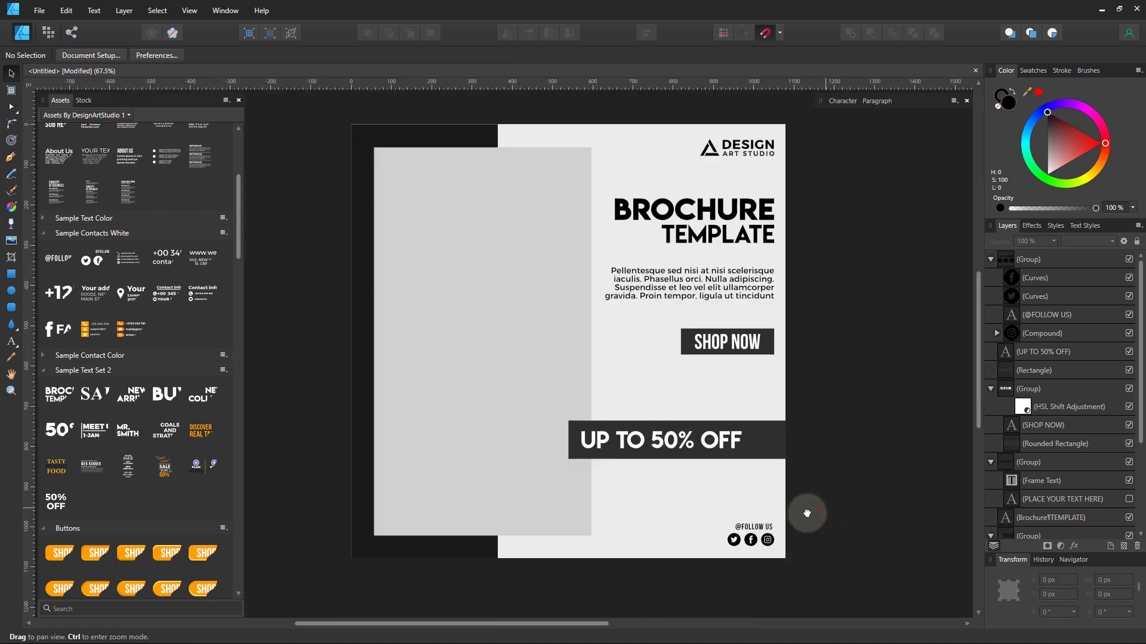
{"action": "left_click_drag", "start_coordinate": [773, 528], "coordinate": [769, 529]}
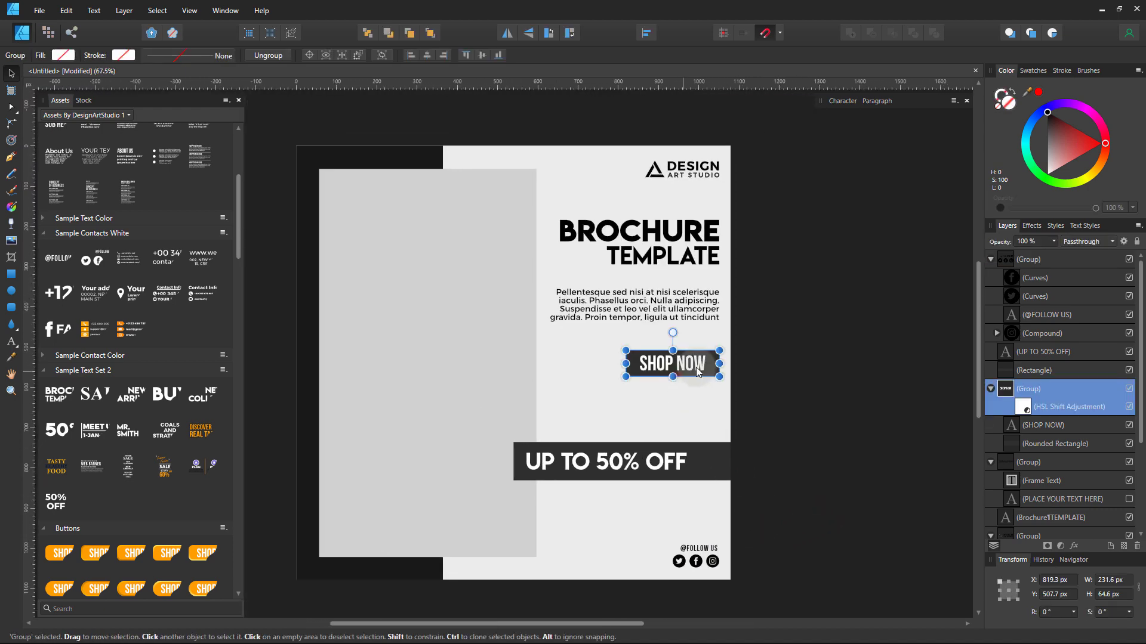
{"action": "left_click_drag", "start_coordinate": [697, 370], "coordinate": [697, 356]}
{"action": "left_click", "coordinate": [760, 385]}
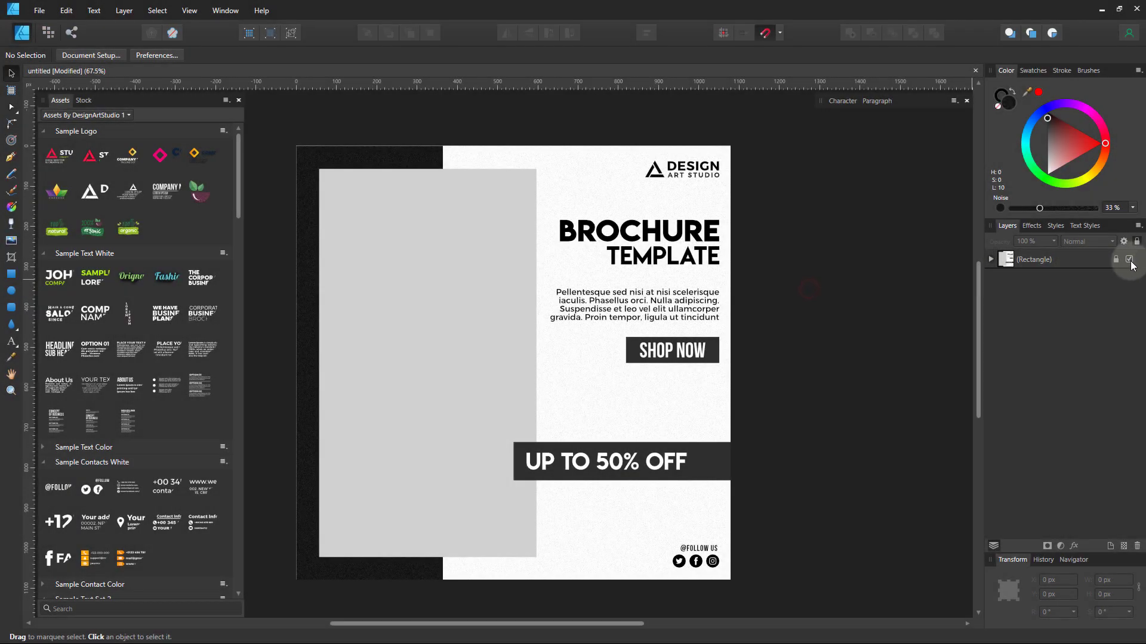
Step: Hide the first design and add a locked white full-page background rectangle
{"action": "left_click", "coordinate": [1129, 260]}
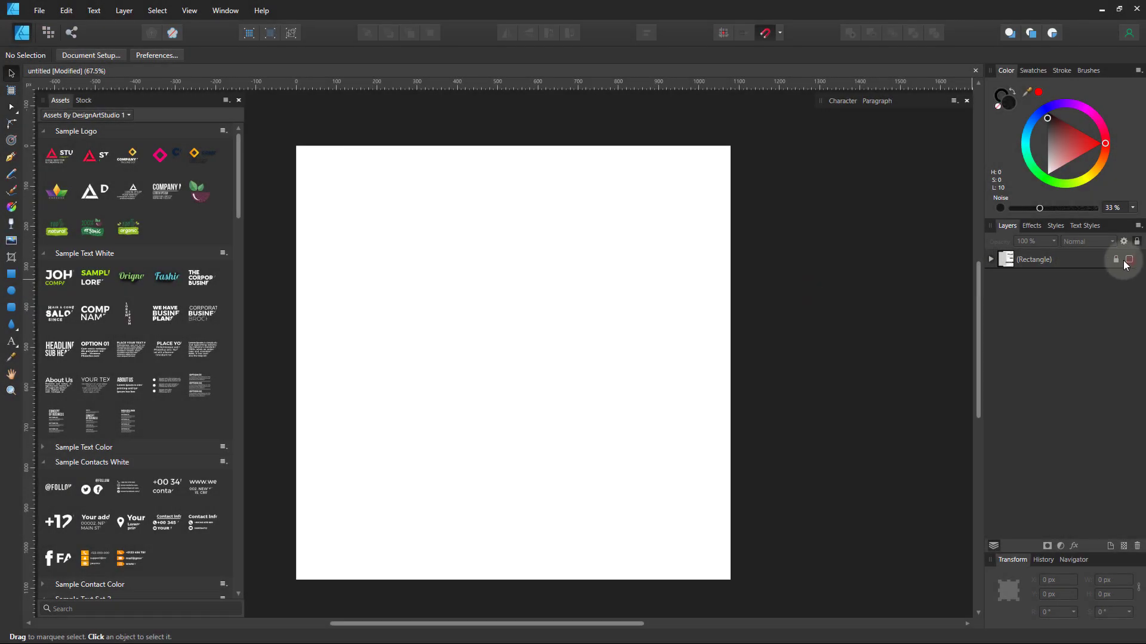
{"action": "left_click", "coordinate": [11, 274]}
{"action": "mouse_move", "coordinate": [296, 146]}
{"action": "left_mouse_down"}
{"action": "mouse_move", "coordinate": [710, 580]}
{"action": "mouse_move", "coordinate": [730, 581]}
{"action": "left_mouse_up"}
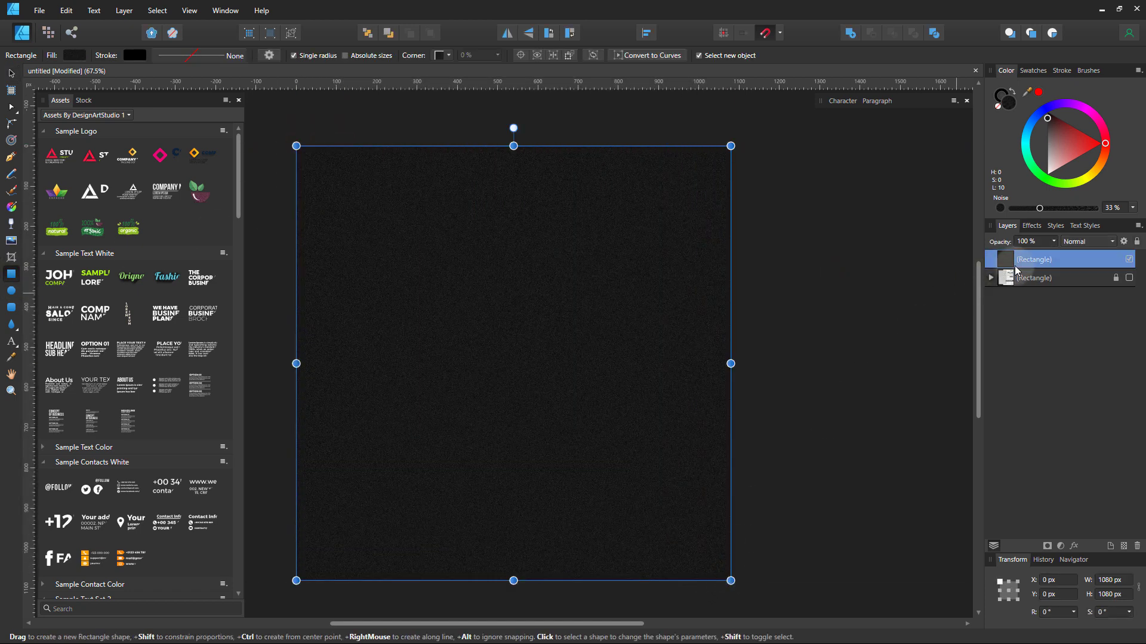
{"action": "left_click_drag", "start_coordinate": [1061, 171], "coordinate": [1035, 195]}
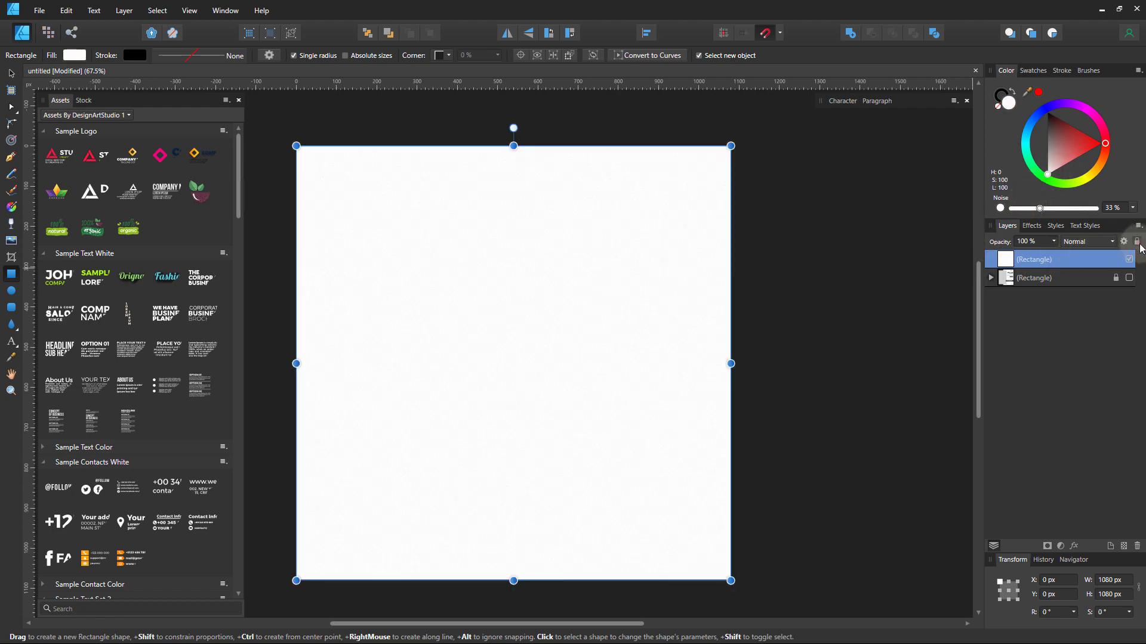
{"action": "left_click", "coordinate": [1137, 241]}
{"action": "left_click", "coordinate": [866, 287]}
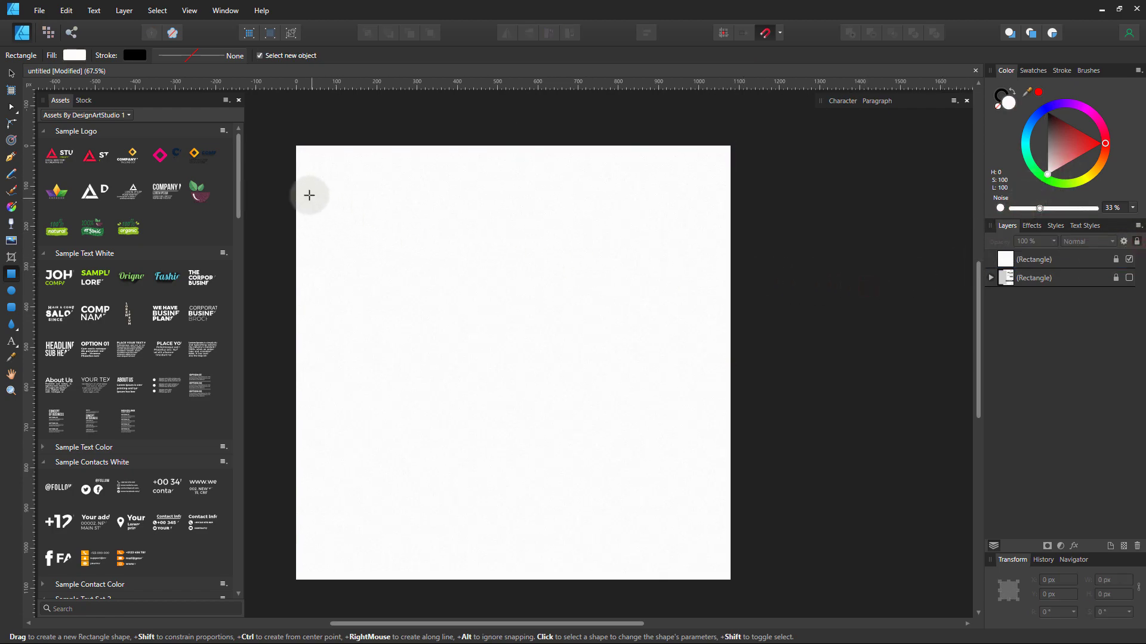
Step: Draw a near-black rectangle across the top half of the page
{"action": "left_click_drag", "start_coordinate": [297, 146], "coordinate": [729, 346]}
{"action": "left_click", "coordinate": [1045, 116]}
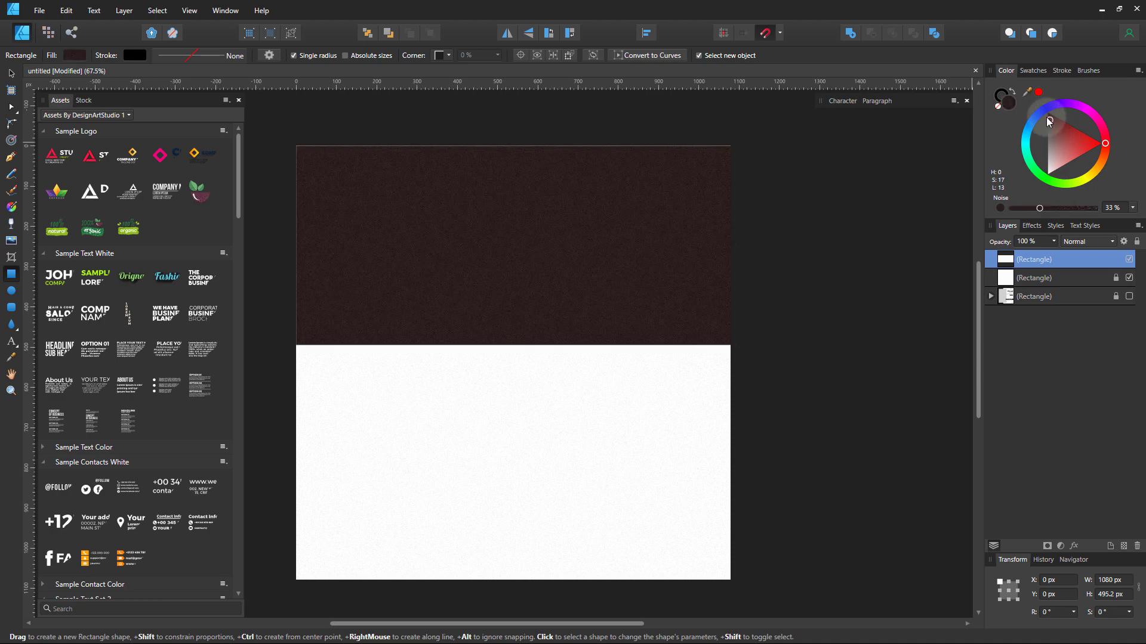
{"action": "left_click_drag", "start_coordinate": [1044, 120], "coordinate": [1039, 122]}
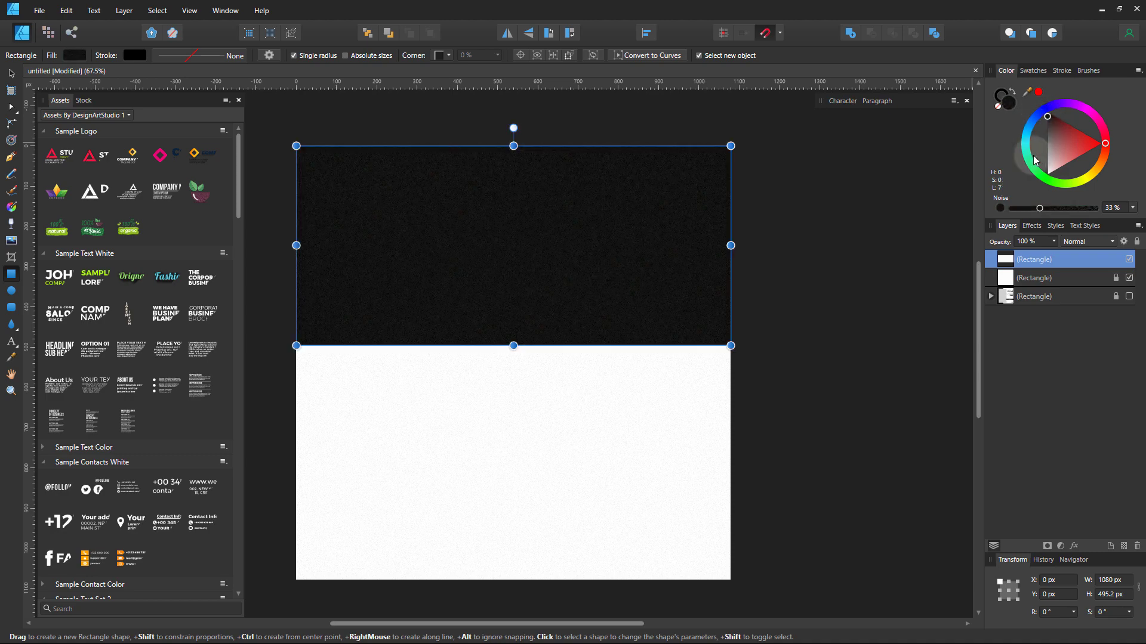
{"action": "left_click", "coordinate": [778, 222]}
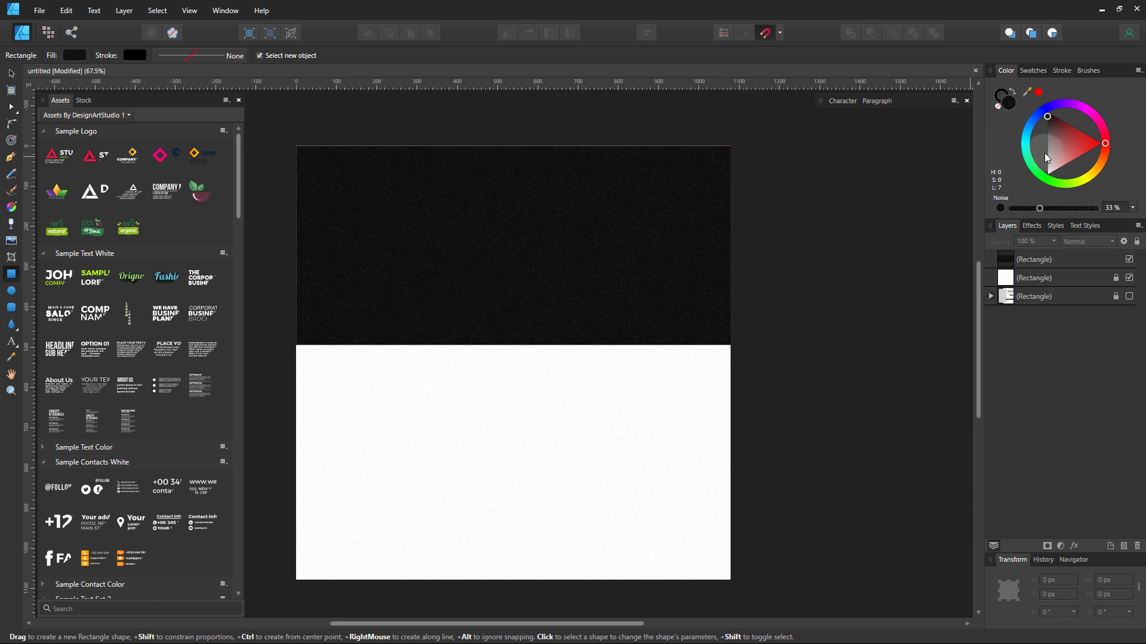
Step: Draw the pale grey placeholder, about 1003 × 574.5 px, over the dark area
{"action": "left_click", "coordinate": [1047, 174]}
{"action": "left_click_drag", "start_coordinate": [1039, 208], "coordinate": [1015, 208]}
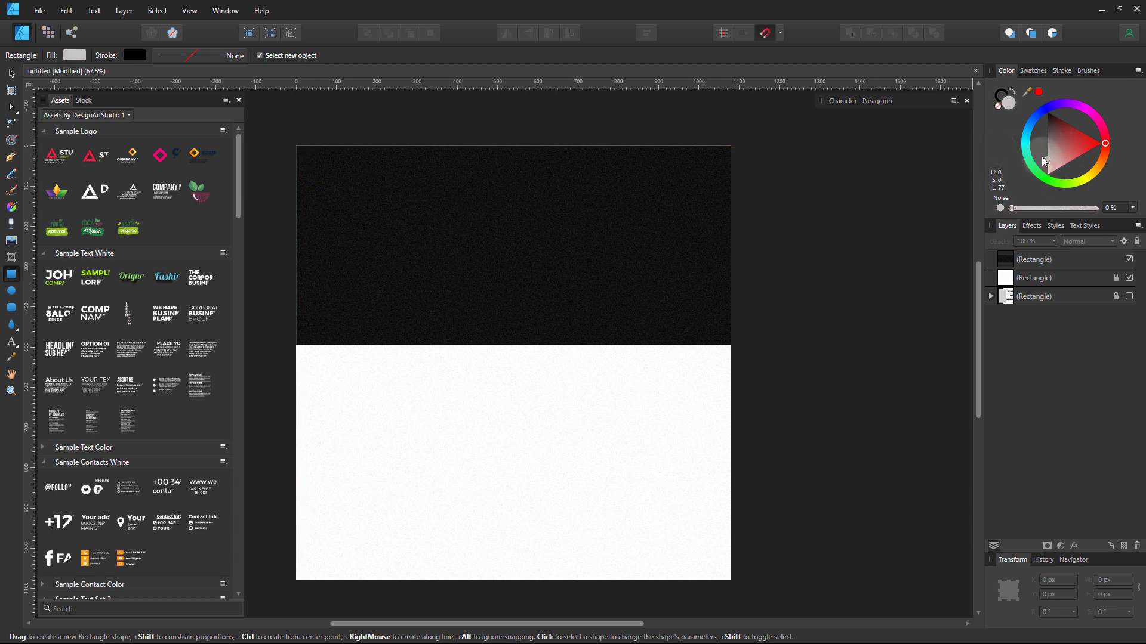
{"action": "mouse_move", "coordinate": [296, 145]}
{"action": "left_mouse_down"}
{"action": "mouse_move", "coordinate": [730, 353]}
{"action": "mouse_move", "coordinate": [731, 403]}
{"action": "mouse_move", "coordinate": [716, 394]}
{"action": "left_mouse_up"}
Step: Lower the grey placeholder's top edge slightly
{"action": "left_click_drag", "start_coordinate": [513, 156], "coordinate": [514, 163]}
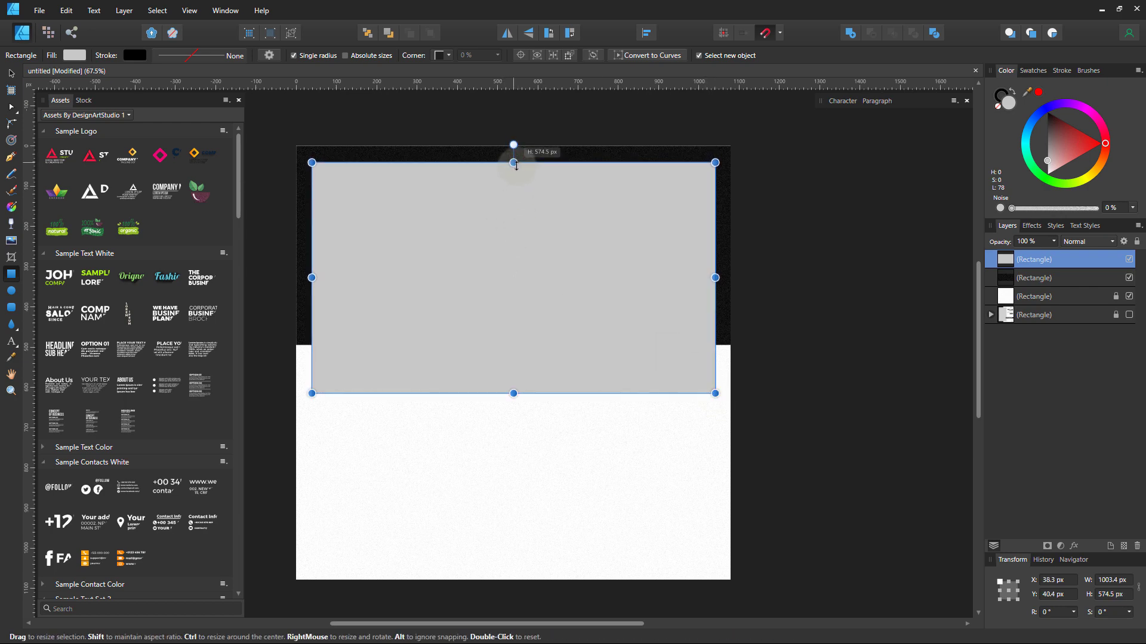
{"action": "left_click", "coordinate": [818, 255]}
{"action": "left_click_drag", "start_coordinate": [611, 424], "coordinate": [621, 417]}
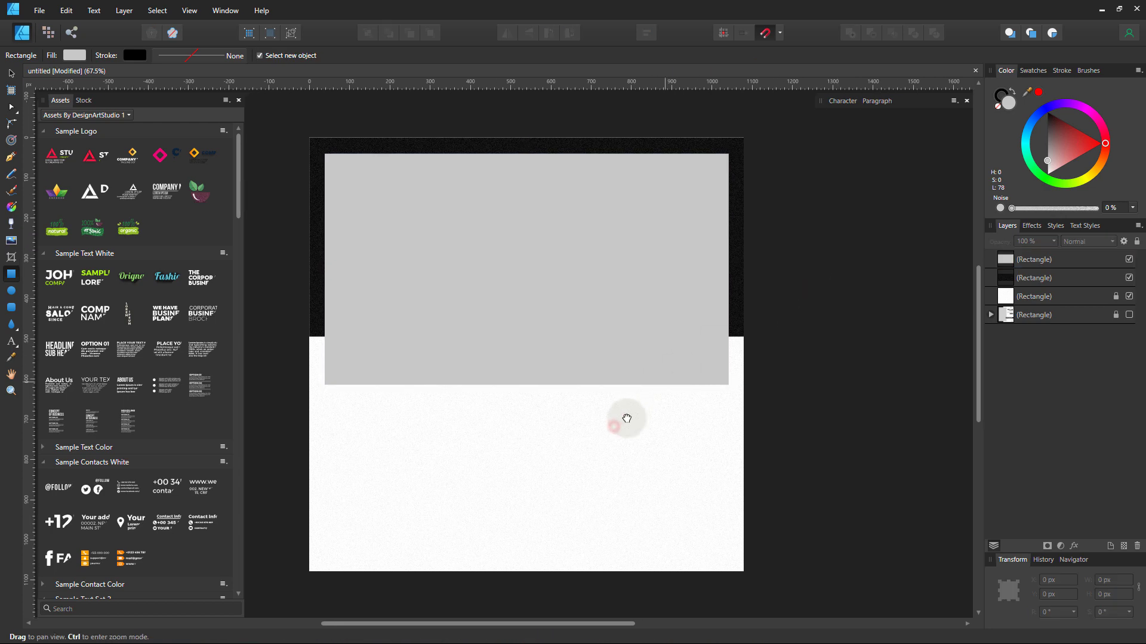
{"action": "scroll", "coordinate": [191, 464], "scroll_direction": "down", "scroll_amount": 3}
{"action": "scroll", "coordinate": [179, 472], "scroll_direction": "down", "scroll_amount": 2}
Step: Add a black, centre-aligned BROCHURE TEMPLATE heading below the placeholder and scale it down
{"action": "mouse_move", "coordinate": [58, 480]}
{"action": "left_mouse_down"}
{"action": "mouse_move", "coordinate": [499, 469]}
{"action": "mouse_move", "coordinate": [547, 442]}
{"action": "left_mouse_up"}
{"action": "left_click_drag", "start_coordinate": [1046, 145], "coordinate": [1035, 106]}
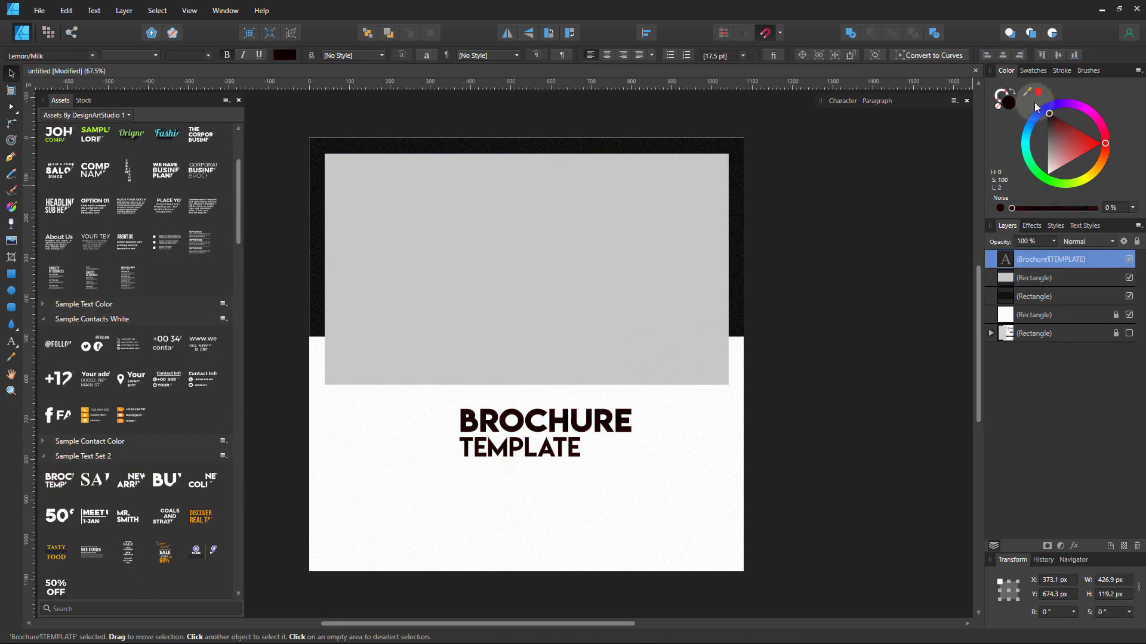
{"action": "left_click_drag", "start_coordinate": [576, 438], "coordinate": [558, 424]}
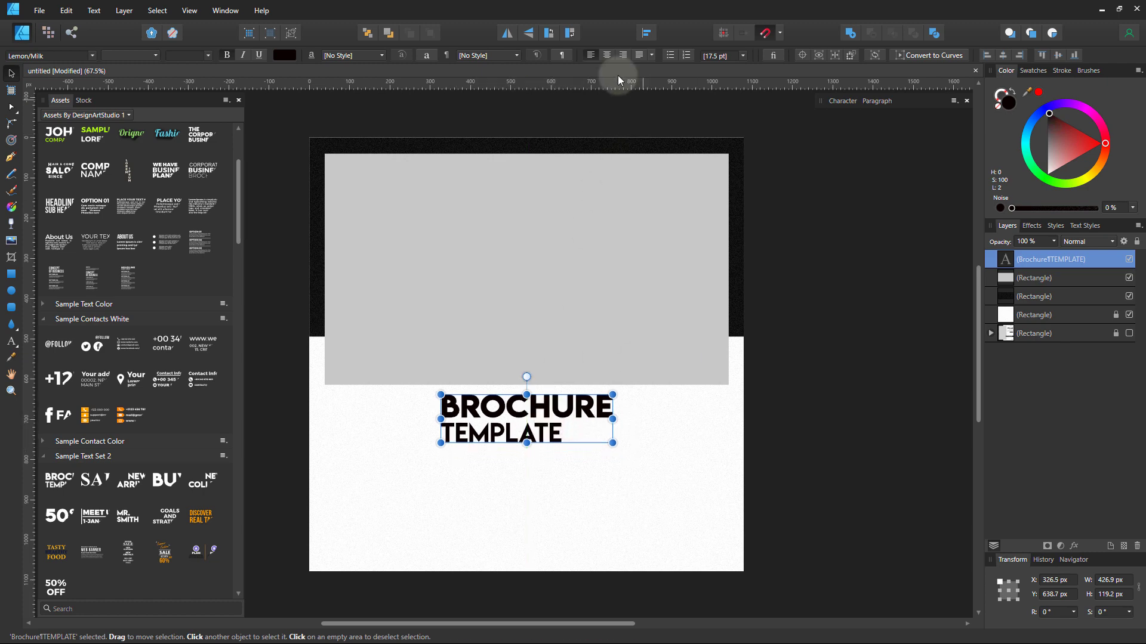
{"action": "left_click", "coordinate": [607, 55]}
{"action": "mouse_move", "coordinate": [612, 443]}
{"action": "left_mouse_down"}
{"action": "mouse_move", "coordinate": [570, 425]}
{"action": "mouse_move", "coordinate": [583, 440]}
{"action": "mouse_move", "coordinate": [565, 418]}
{"action": "left_mouse_up"}
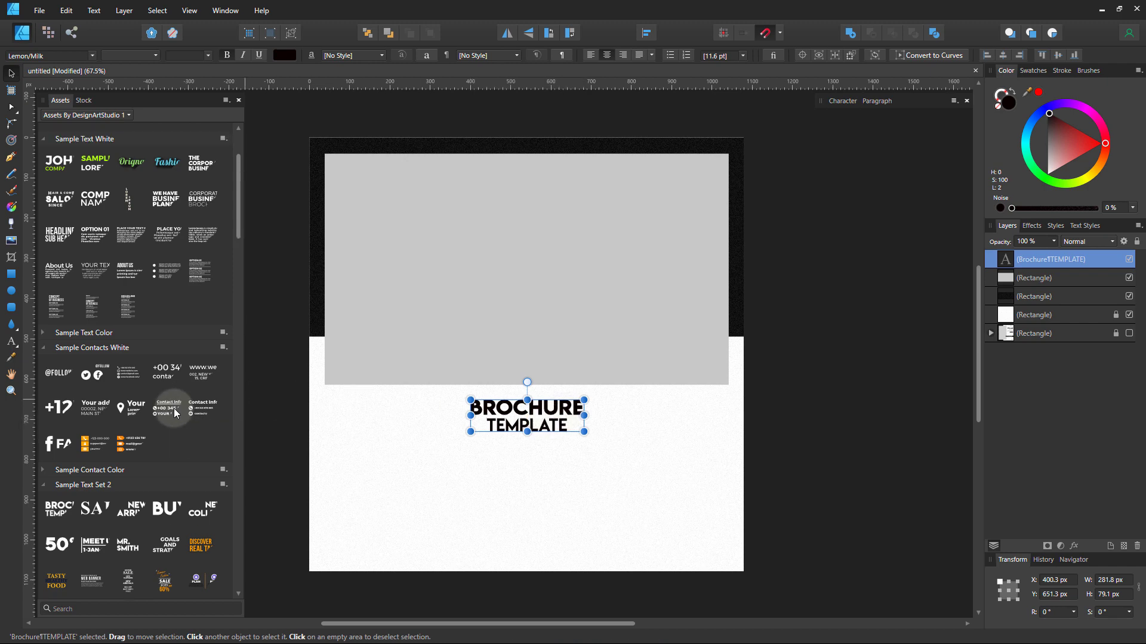
{"action": "scroll", "coordinate": [179, 406], "scroll_direction": "up", "scroll_amount": 3}
Step: Add the sample body text with its heading hidden, placed and widened under the title
{"action": "left_click_drag", "start_coordinate": [468, 454], "coordinate": [531, 358]}
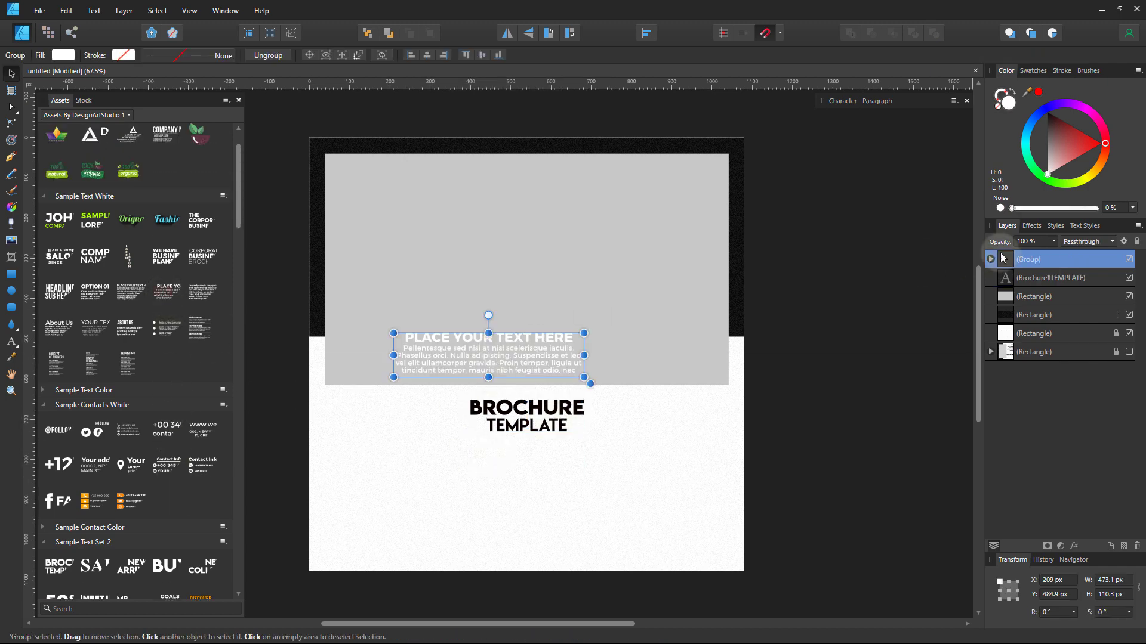
{"action": "left_click", "coordinate": [990, 259]}
{"action": "left_click", "coordinate": [1129, 297]}
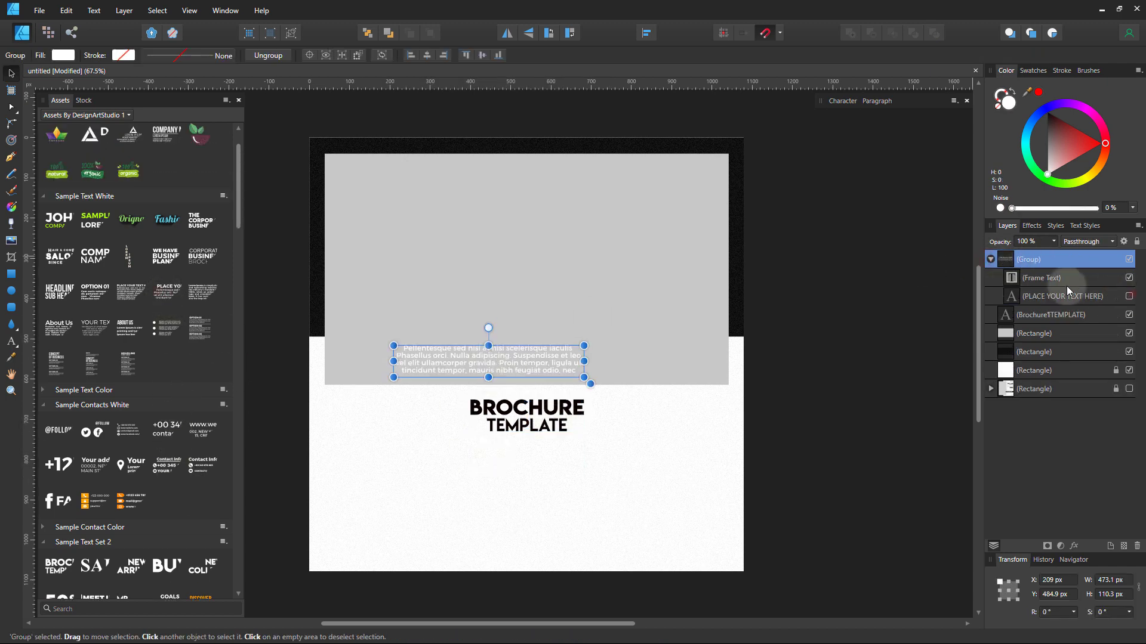
{"action": "left_click", "coordinate": [1066, 279]}
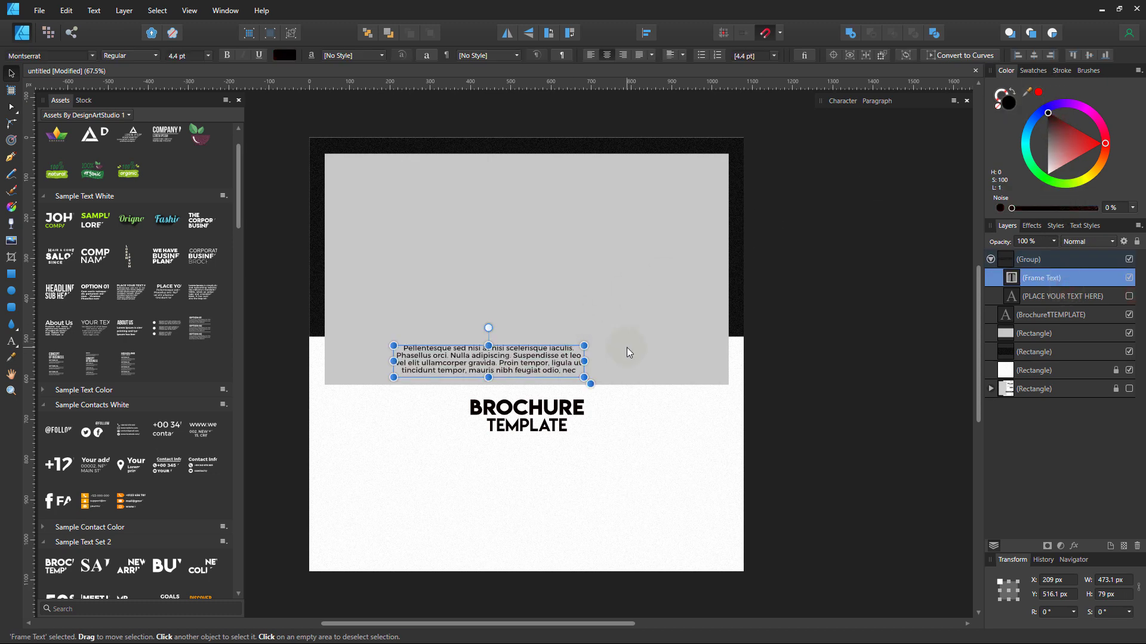
{"action": "mouse_move", "coordinate": [568, 370]}
{"action": "left_mouse_down"}
{"action": "mouse_move", "coordinate": [586, 471]}
{"action": "mouse_move", "coordinate": [647, 491]}
{"action": "left_mouse_up"}
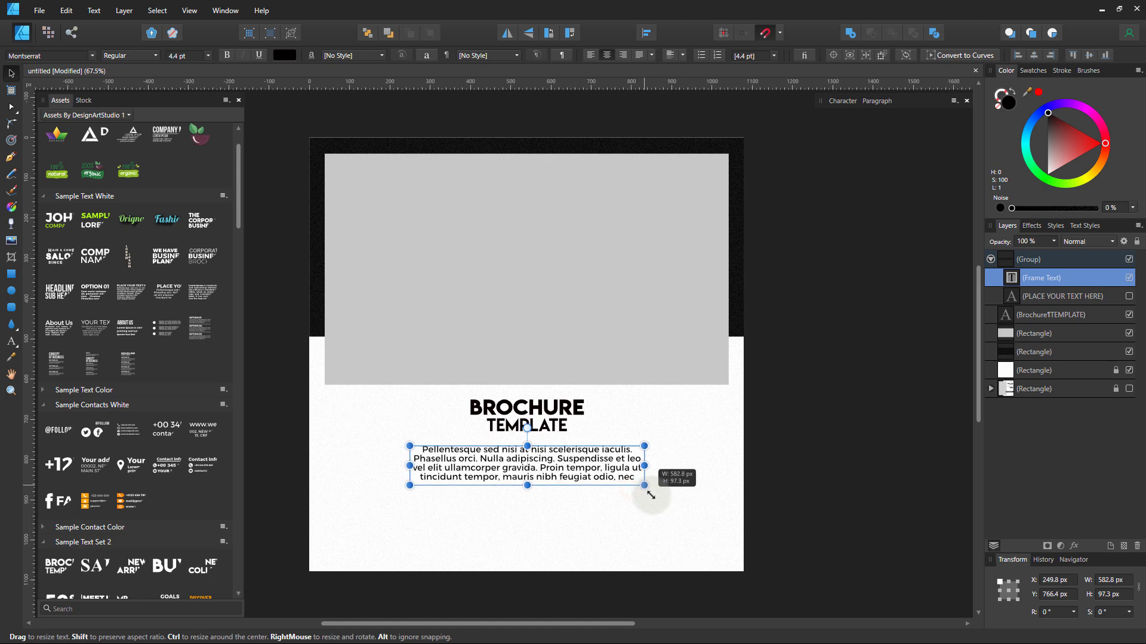
Step: Enlarge the BROCHURE TEMPLATE heading and widen the body text frame to about 645 px
{"action": "left_click", "coordinate": [549, 418]}
{"action": "left_click", "coordinate": [577, 469]}
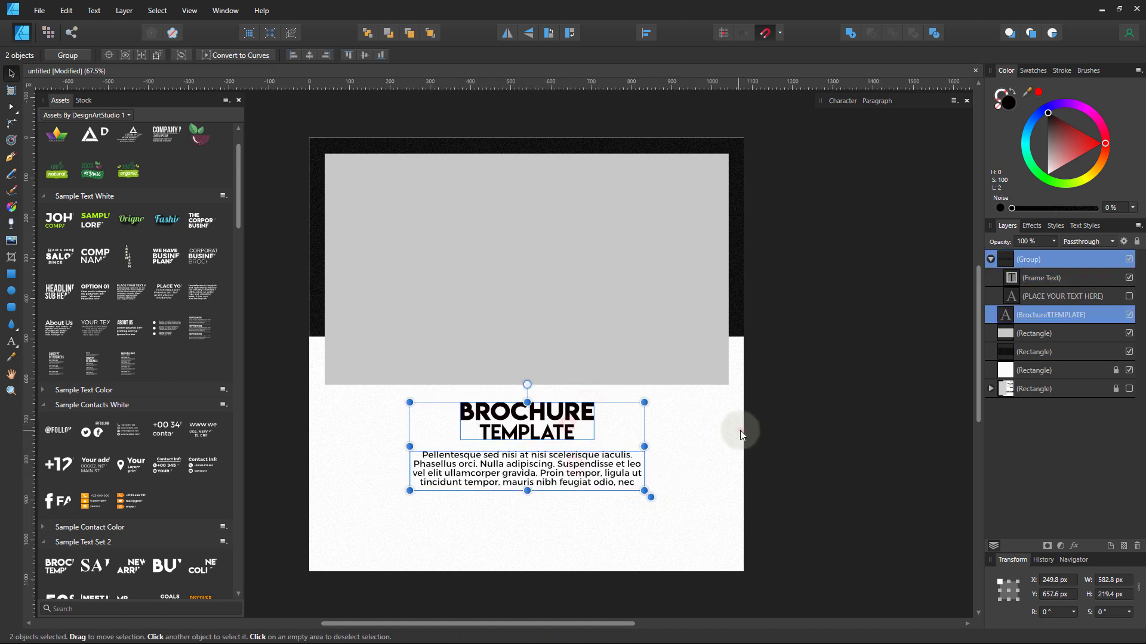
{"action": "left_click", "coordinate": [537, 418]}
{"action": "left_click_drag", "start_coordinate": [595, 397], "coordinate": [603, 400]}
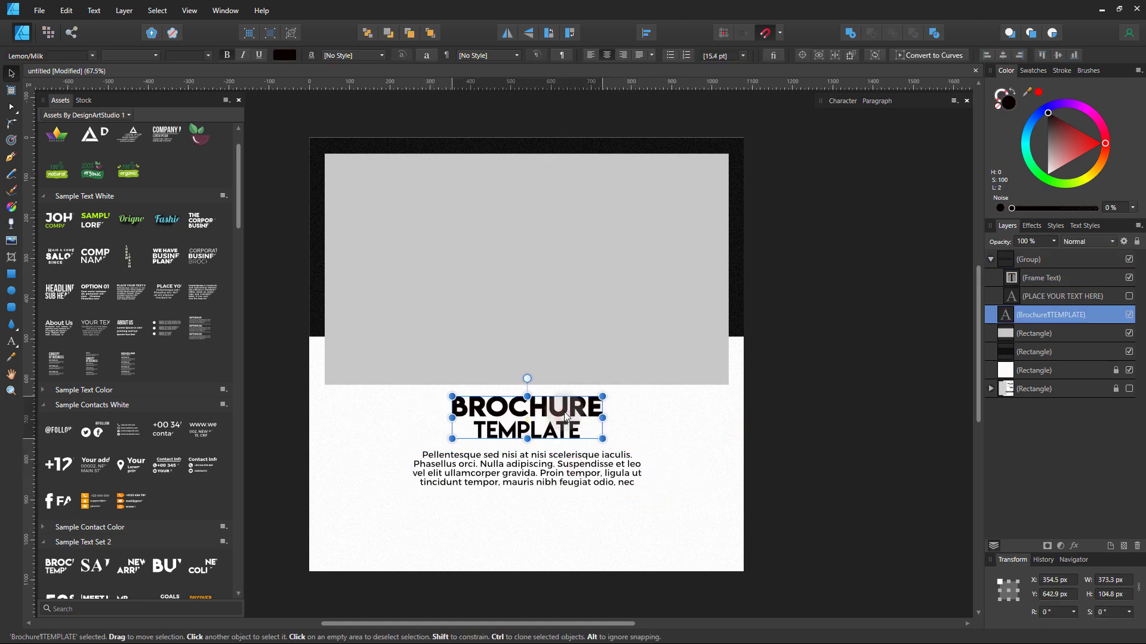
{"action": "left_click", "coordinate": [516, 507]}
{"action": "left_click", "coordinate": [560, 477]}
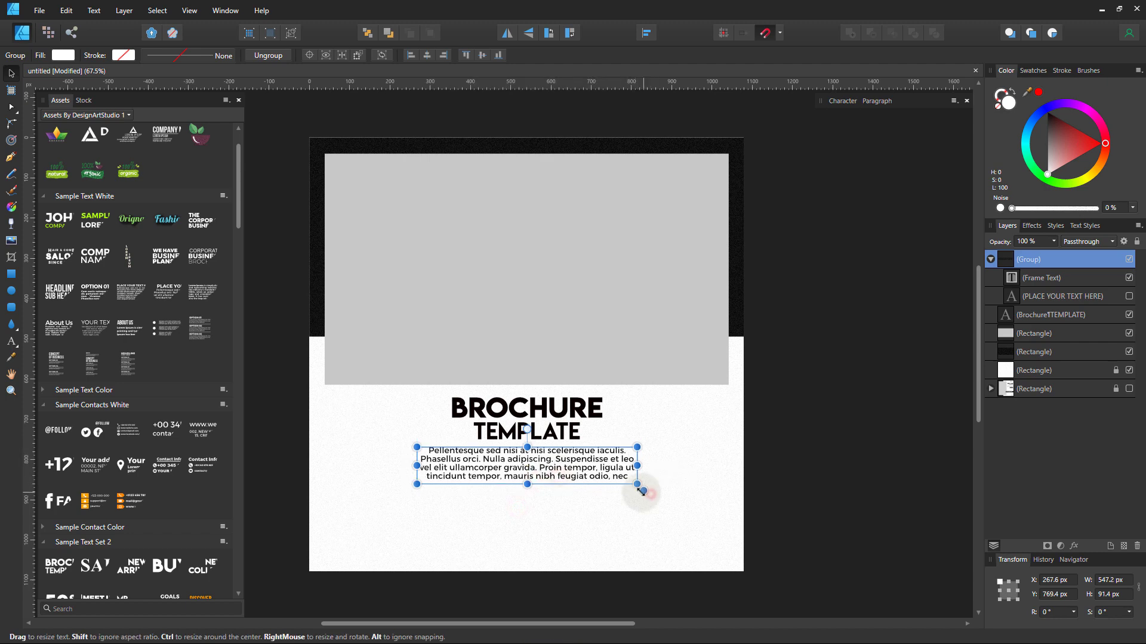
{"action": "mouse_move", "coordinate": [644, 490]}
{"action": "left_mouse_down"}
{"action": "mouse_move", "coordinate": [677, 486]}
{"action": "mouse_move", "coordinate": [662, 473]}
{"action": "left_mouse_up"}
{"action": "left_click", "coordinate": [711, 477]}
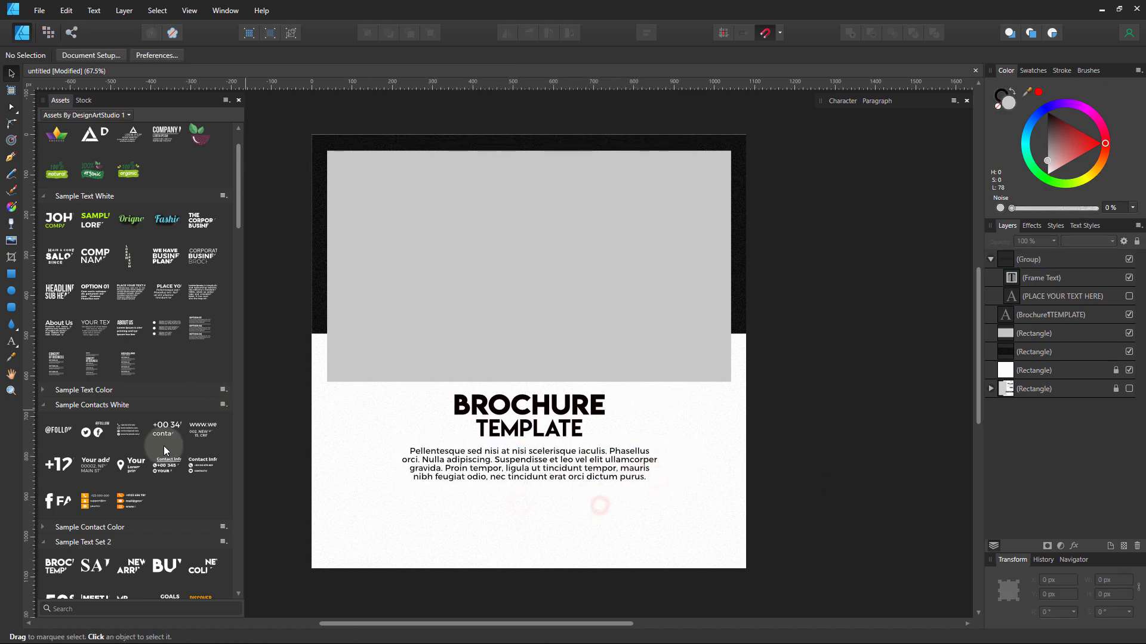
{"action": "scroll", "coordinate": [166, 451], "scroll_direction": "down", "scroll_amount": 5}
Step: Add a SHOP NOW button and widen the body text frame to about 719 px
{"action": "left_click_drag", "start_coordinate": [59, 468], "coordinate": [543, 530]}
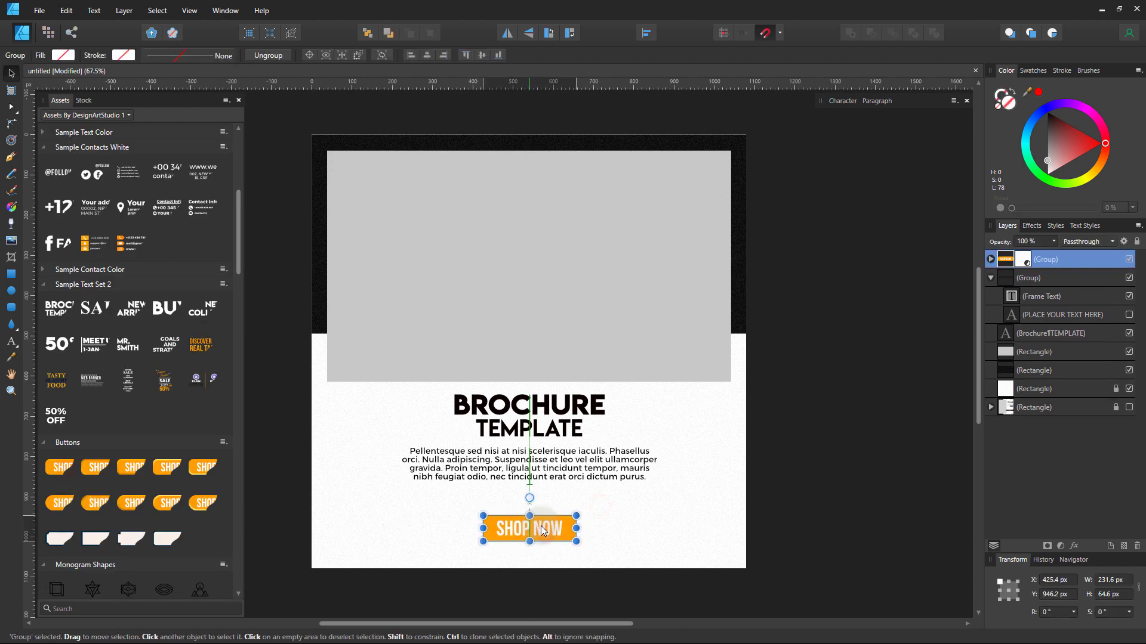
{"action": "left_click", "coordinate": [531, 468]}
{"action": "left_click_drag", "start_coordinate": [656, 483], "coordinate": [681, 501]}
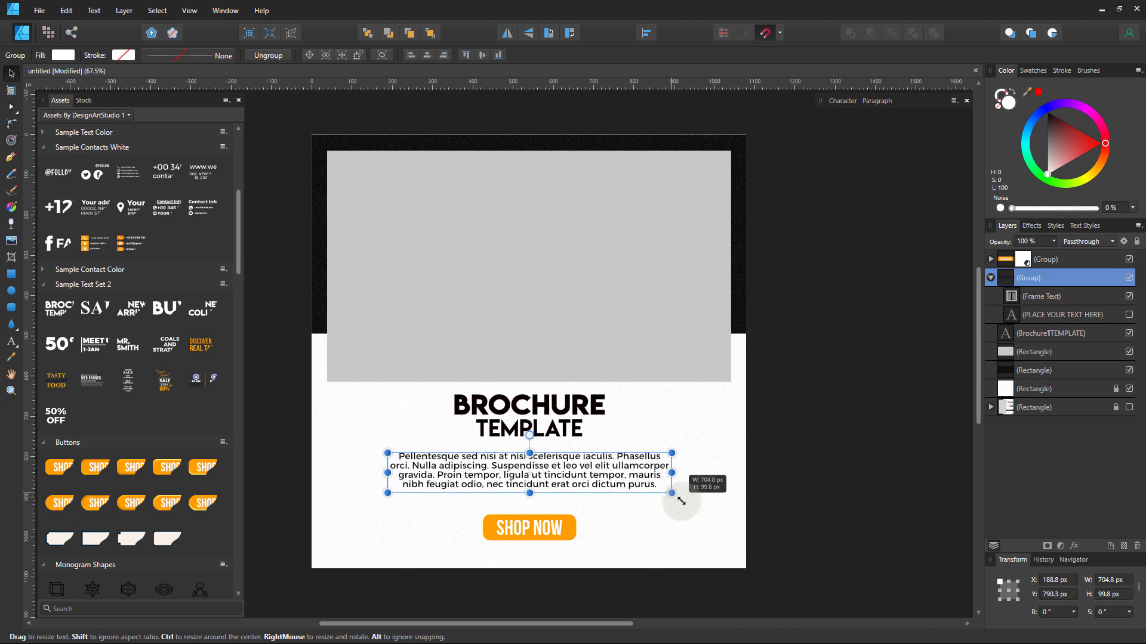
{"action": "left_click_drag", "start_coordinate": [681, 502], "coordinate": [676, 495]}
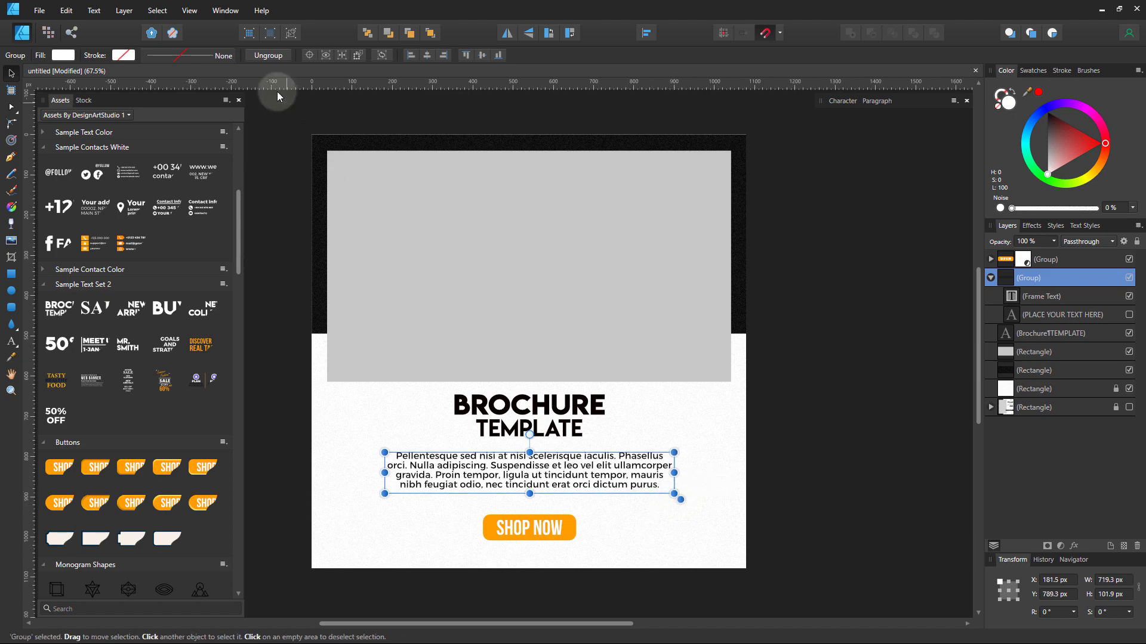
{"action": "double_click", "coordinate": [507, 457]}
{"action": "scroll", "coordinate": [188, 55], "scroll_direction": "up", "scroll_amount": 1}
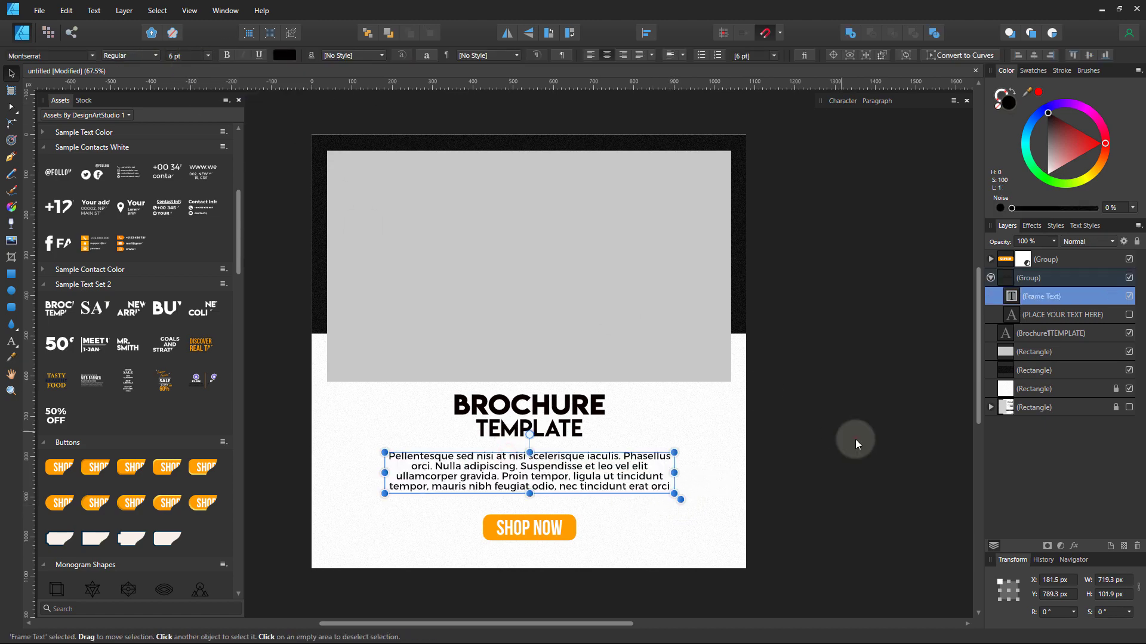
{"action": "scroll", "coordinate": [542, 538], "scroll_direction": "up", "scroll_amount": 5, "text": "ctrl"}
Step: Give the SHOP NOW button's background shape a near-black fill
{"action": "double_click", "coordinate": [592, 529]}
{"action": "key", "text": "e"}
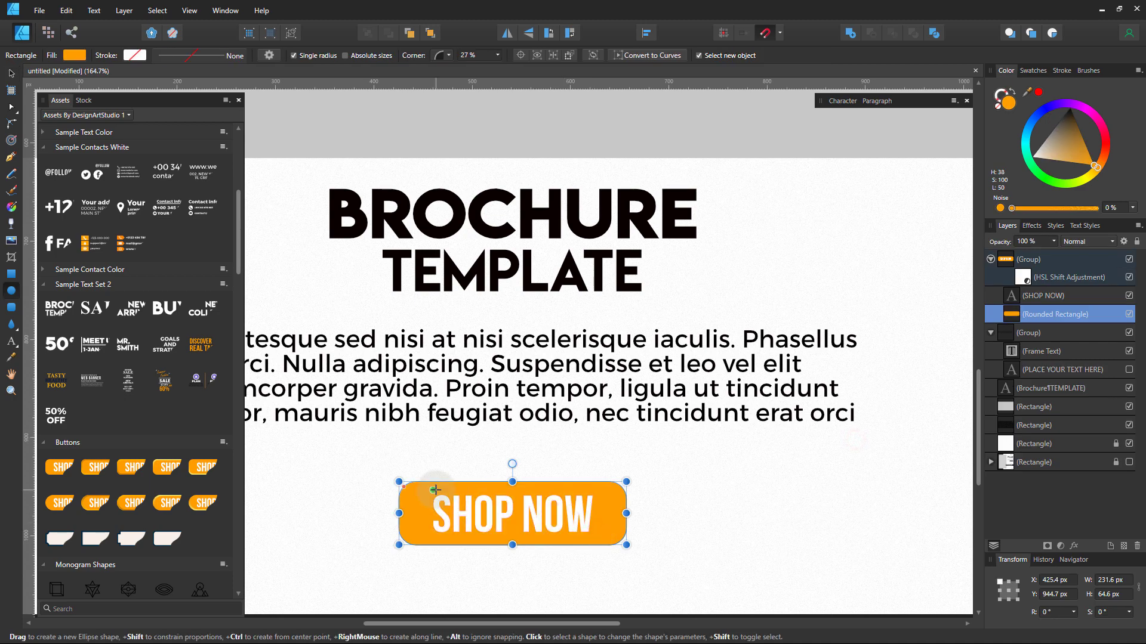
{"action": "key", "text": "v"}
{"action": "left_click", "coordinate": [1066, 116]}
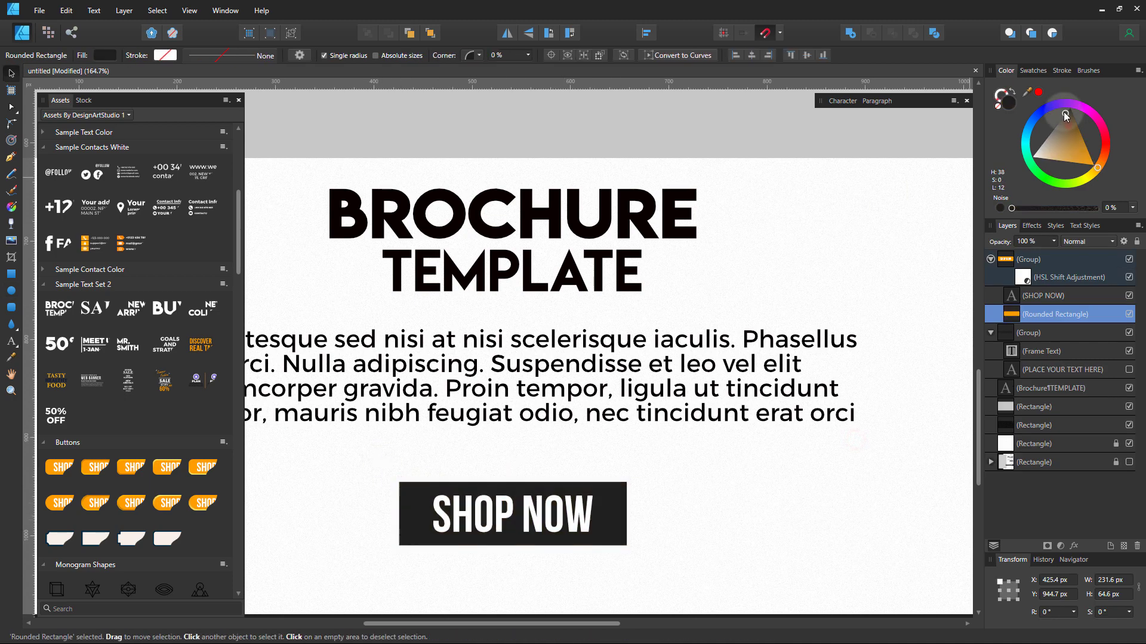
{"action": "left_click", "coordinate": [704, 418]}
Step: Nudge the SHOP NOW button down and widen the body text frame on both sides
{"action": "scroll", "coordinate": [597, 473], "scroll_direction": "down", "scroll_amount": 5, "text": "ctrl"}
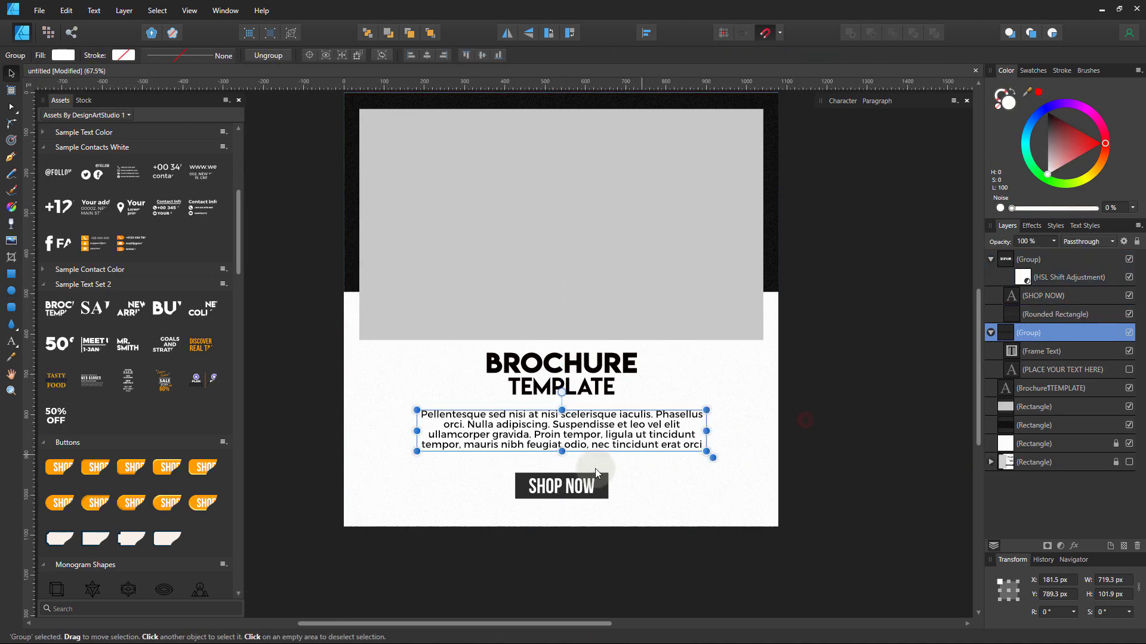
{"action": "left_click", "coordinate": [573, 486]}
{"action": "left_click_drag", "start_coordinate": [572, 486], "coordinate": [573, 490]}
{"action": "left_click_drag", "start_coordinate": [602, 430], "coordinate": [604, 431]}
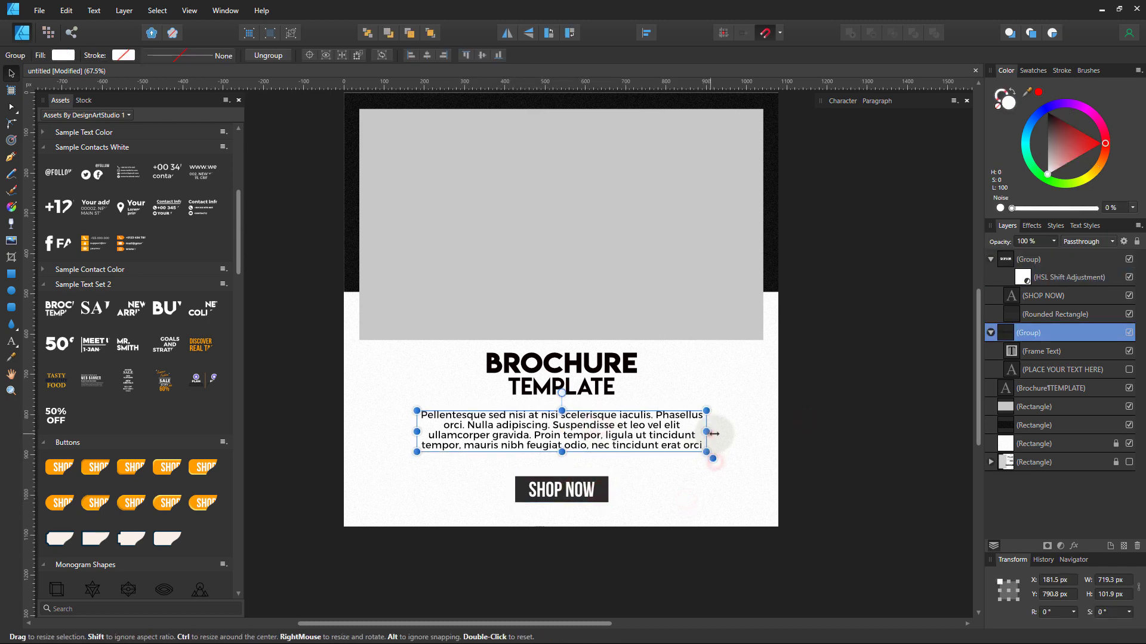
{"action": "mouse_move", "coordinate": [706, 431]}
{"action": "left_mouse_down"}
{"action": "mouse_move", "coordinate": [720, 435]}
{"action": "mouse_move", "coordinate": [690, 456]}
{"action": "left_mouse_up"}
{"action": "left_click", "coordinate": [616, 392]}
{"action": "left_click", "coordinate": [708, 423]}
{"action": "scroll", "coordinate": [545, 478], "scroll_direction": "down", "scroll_amount": 3}
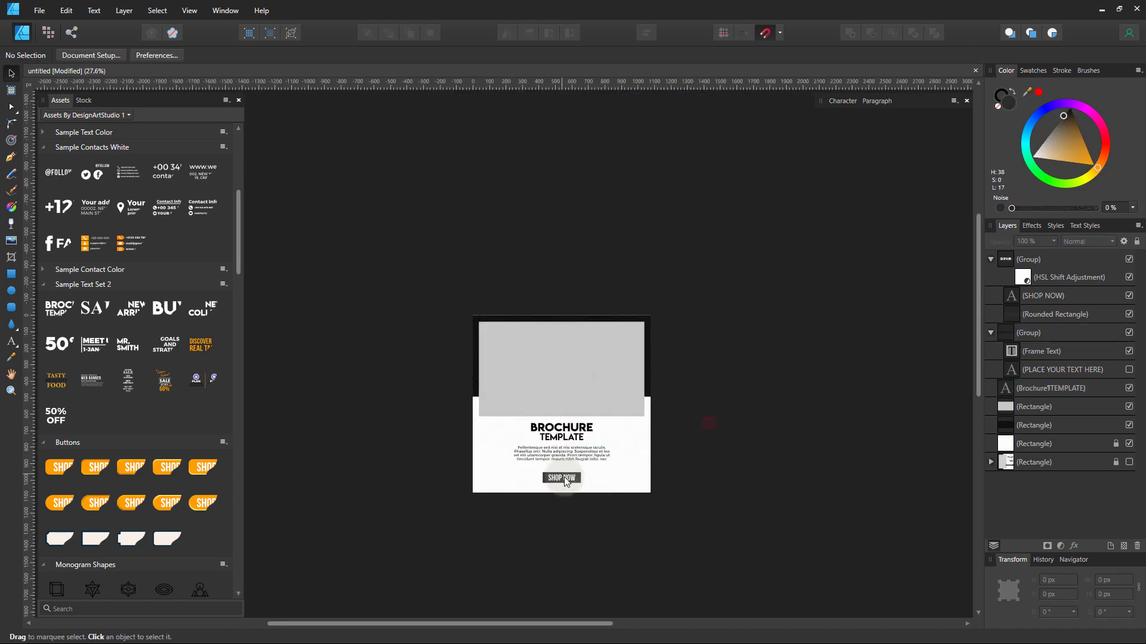
{"action": "scroll", "coordinate": [579, 459], "scroll_direction": "up", "scroll_amount": 1}
{"action": "left_click_drag", "start_coordinate": [668, 392], "coordinate": [460, 507]}
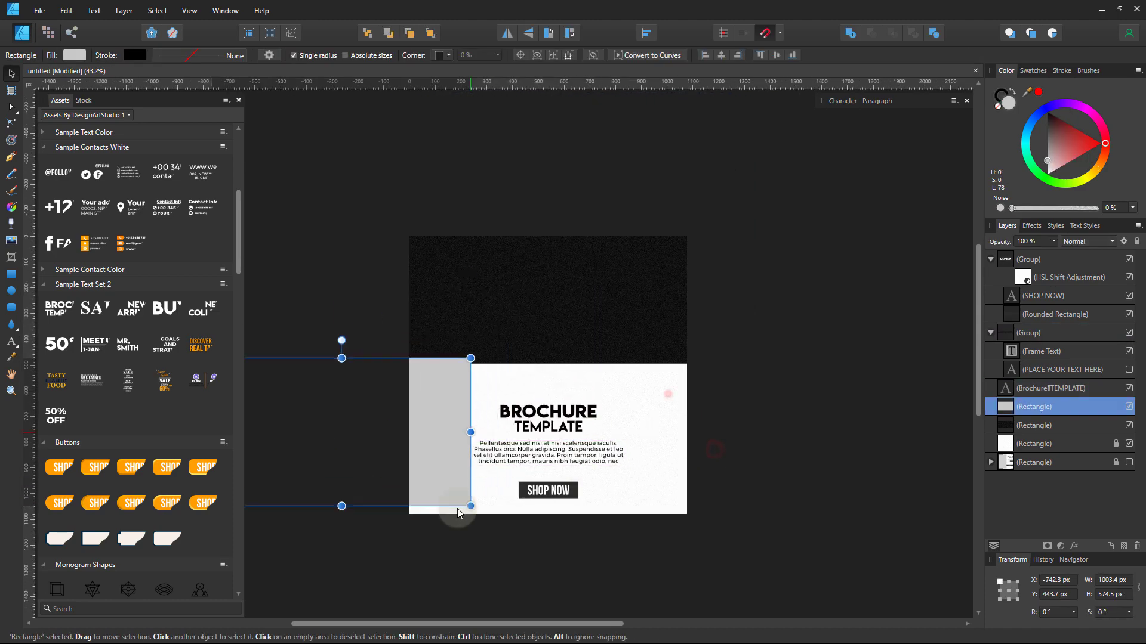
{"action": "key", "text": "ctrl+z"}
Step: Space the heading, body text and SHOP NOW button evenly with Space Vertically
{"action": "left_click_drag", "start_coordinate": [738, 396], "coordinate": [439, 468]}
{"action": "left_click", "coordinate": [647, 33]}
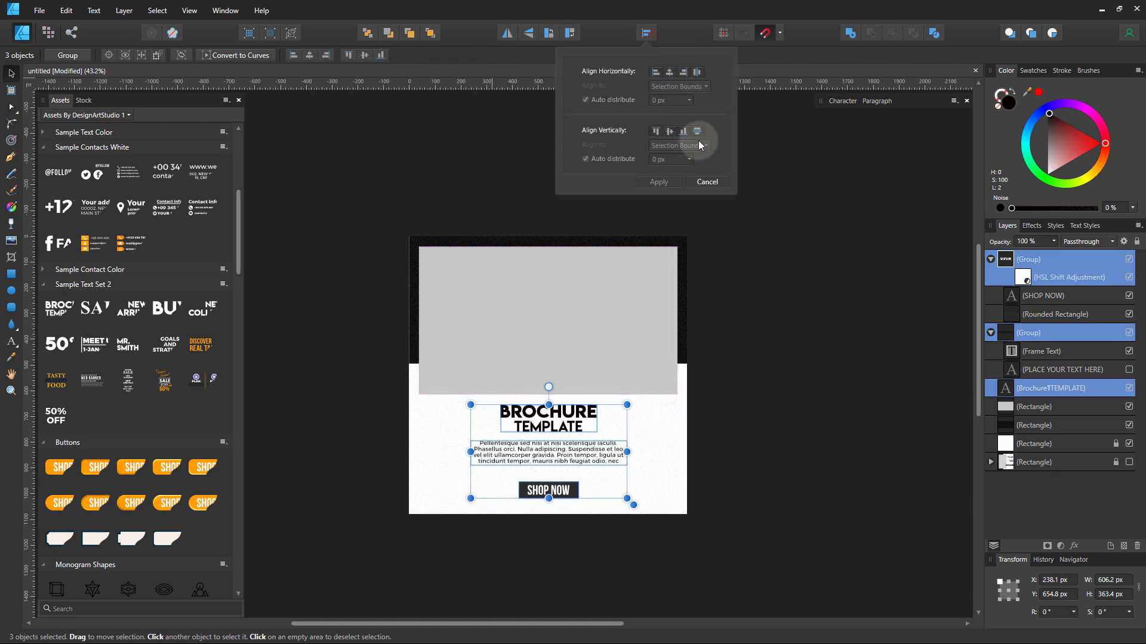
{"action": "left_click", "coordinate": [697, 131]}
{"action": "left_click", "coordinate": [659, 182]}
{"action": "left_click", "coordinate": [728, 422]}
Step: Widen the body paragraph evenly to about 753 px across four lines
{"action": "scroll", "coordinate": [728, 422], "scroll_direction": "up", "scroll_amount": 3}
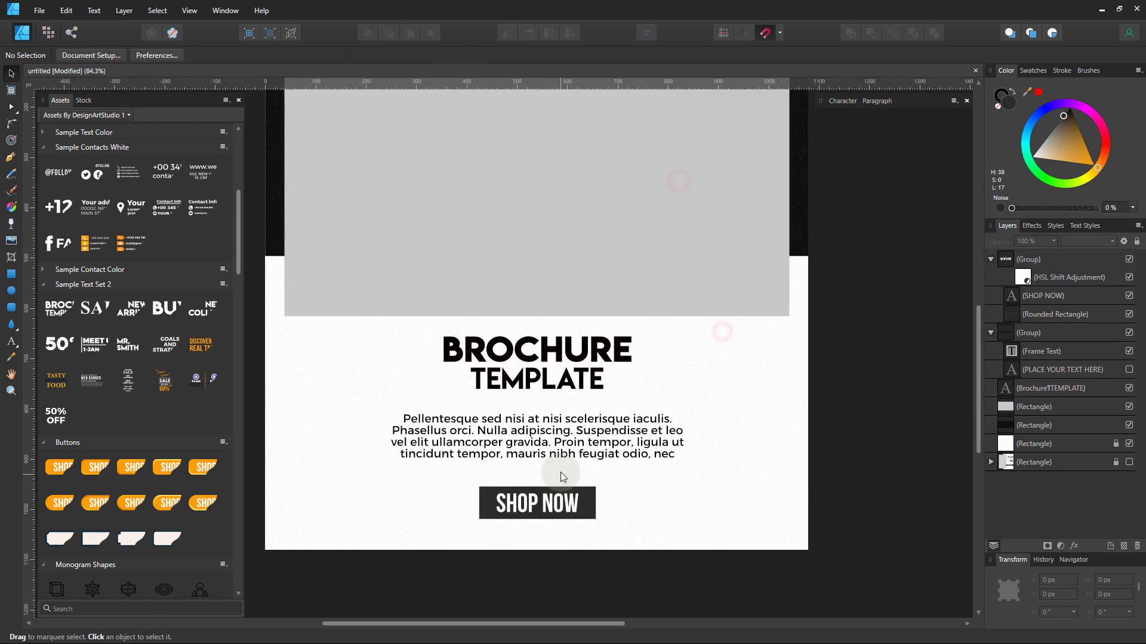
{"action": "left_click", "coordinate": [686, 445]}
{"action": "left_click_drag", "start_coordinate": [686, 444], "coordinate": [734, 444]}
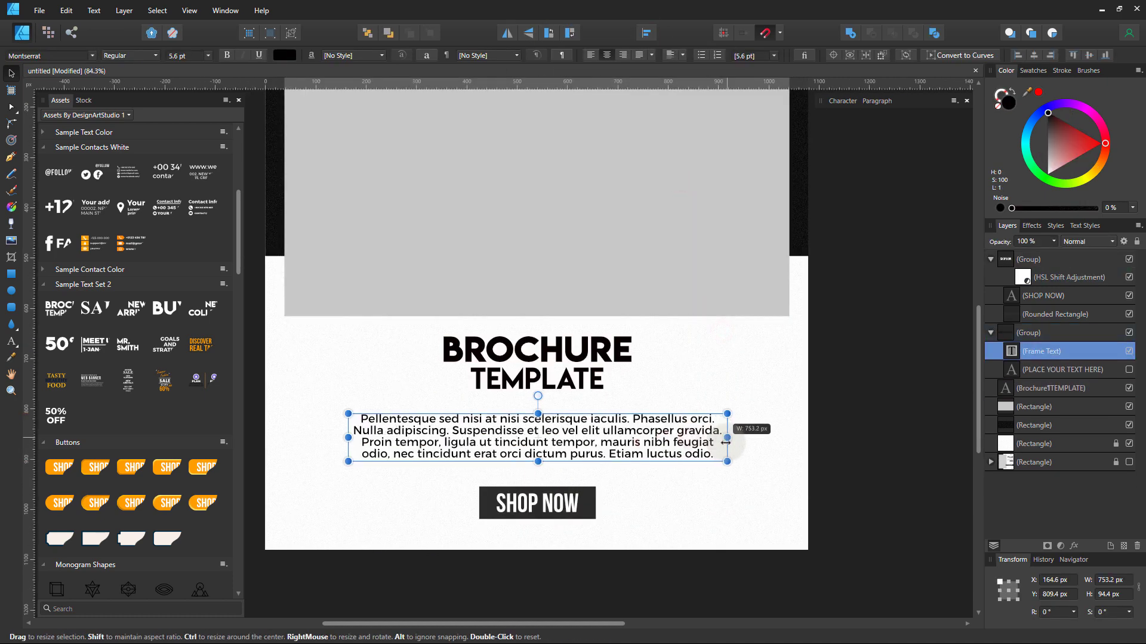
{"action": "left_click", "coordinate": [685, 470]}
{"action": "scroll", "coordinate": [685, 466], "scroll_direction": "down", "scroll_amount": 3}
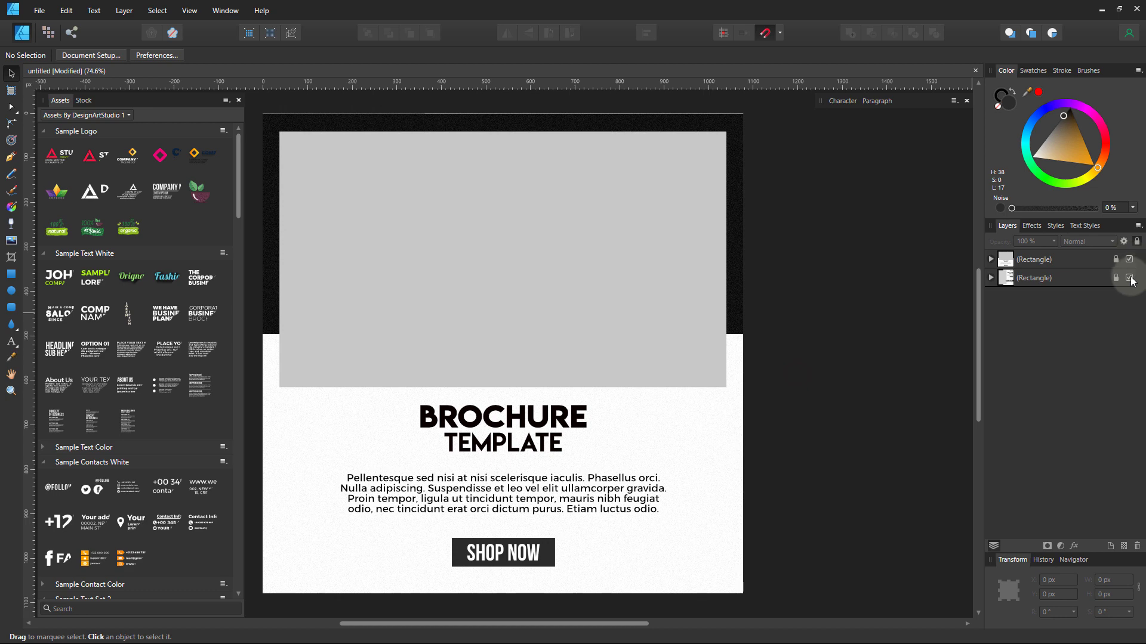
Step: Hide the finished post and draw a locked white 1080×1080 px background with 40% noise
{"action": "left_click", "coordinate": [1130, 259]}
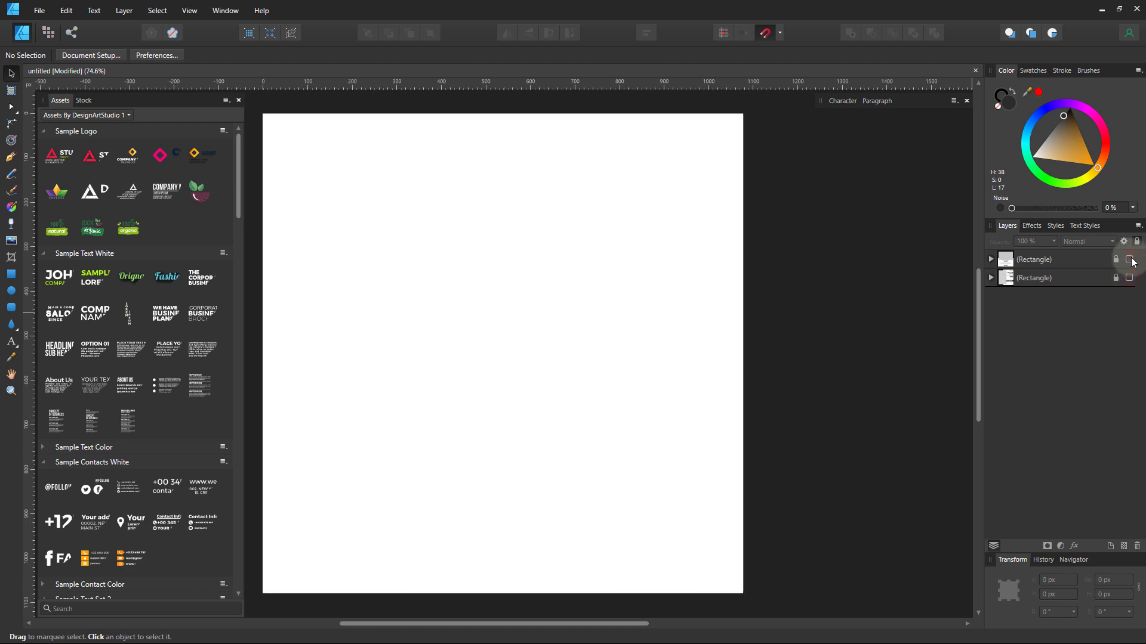
{"action": "left_click_drag", "start_coordinate": [784, 308], "coordinate": [800, 307]}
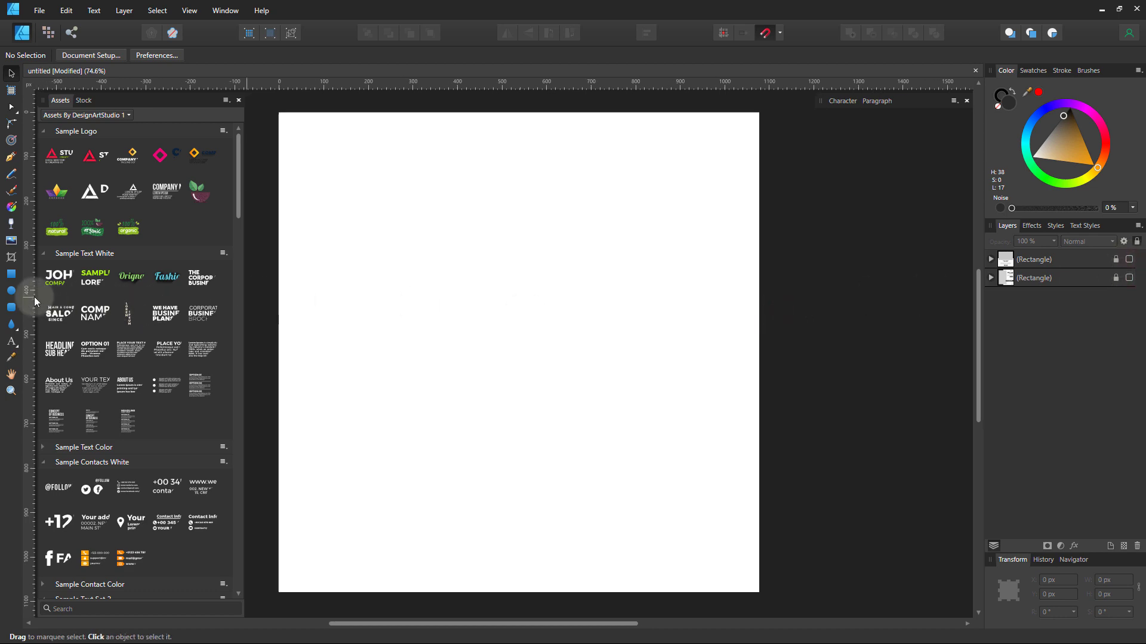
{"action": "left_click", "coordinate": [12, 275]}
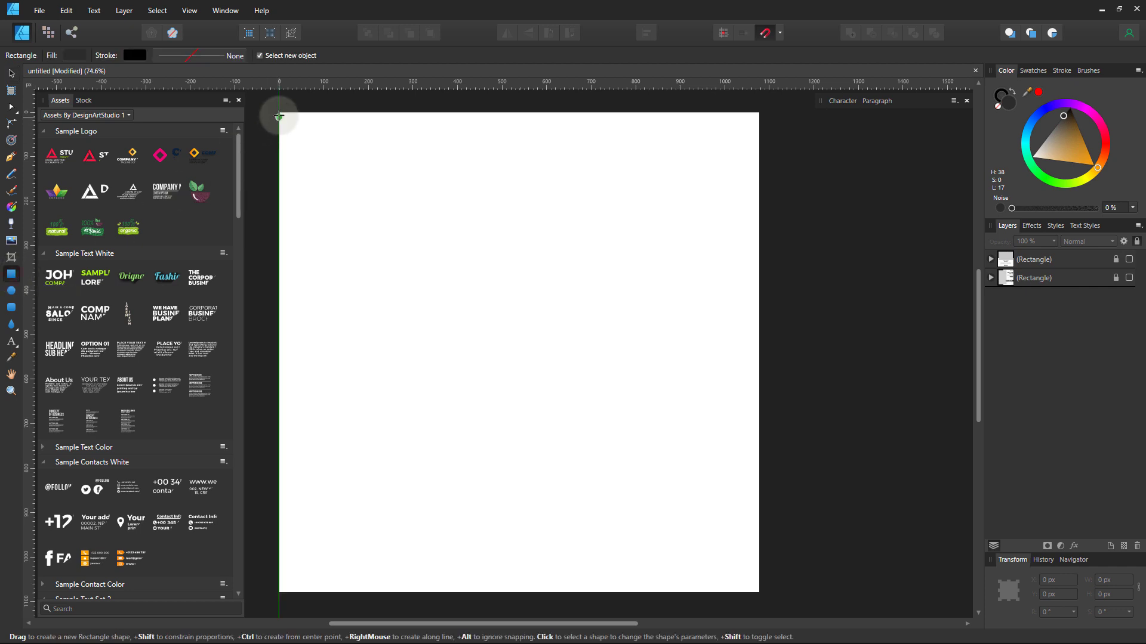
{"action": "left_click_drag", "start_coordinate": [278, 115], "coordinate": [760, 593]}
{"action": "left_click_drag", "start_coordinate": [1055, 154], "coordinate": [1031, 157]}
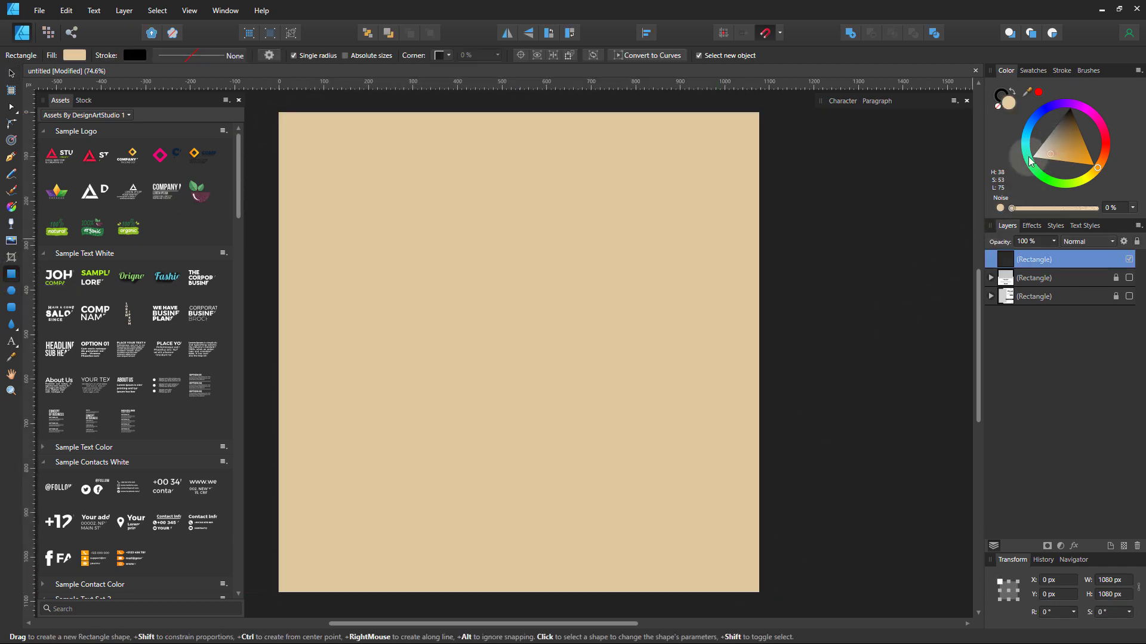
{"action": "left_click_drag", "start_coordinate": [1024, 207], "coordinate": [1045, 210]}
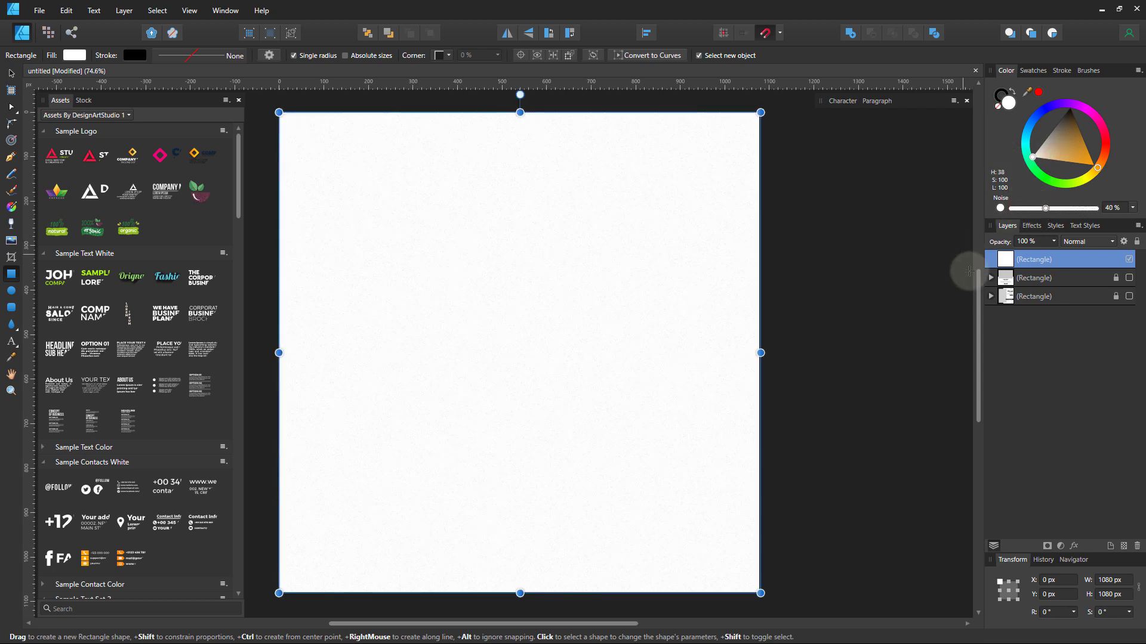
{"action": "left_click", "coordinate": [1137, 242]}
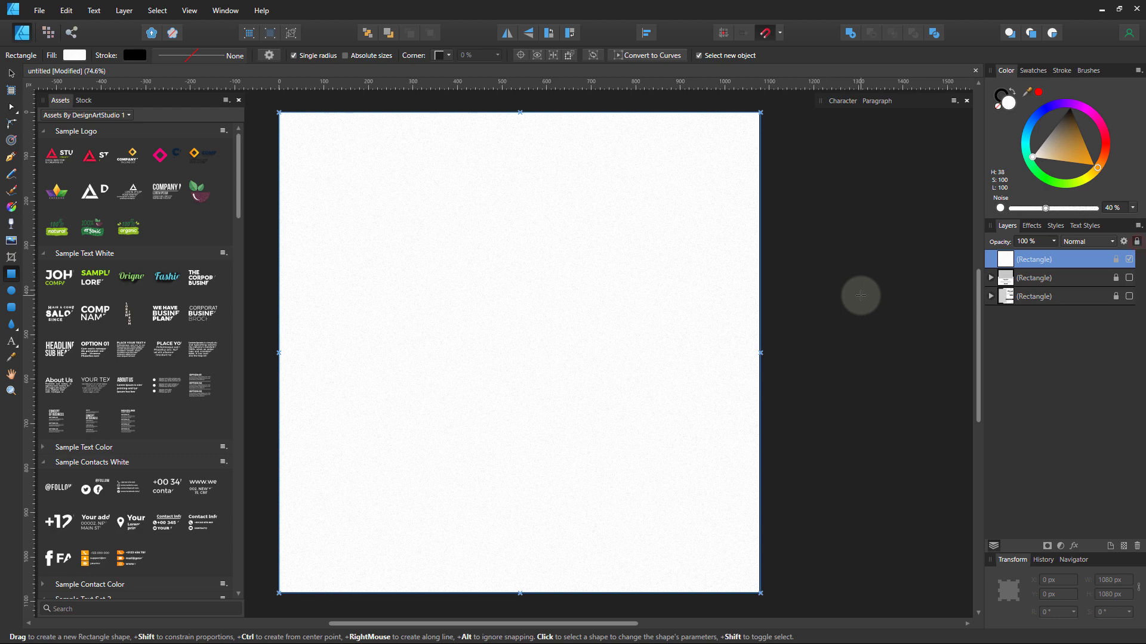
{"action": "left_click", "coordinate": [860, 295]}
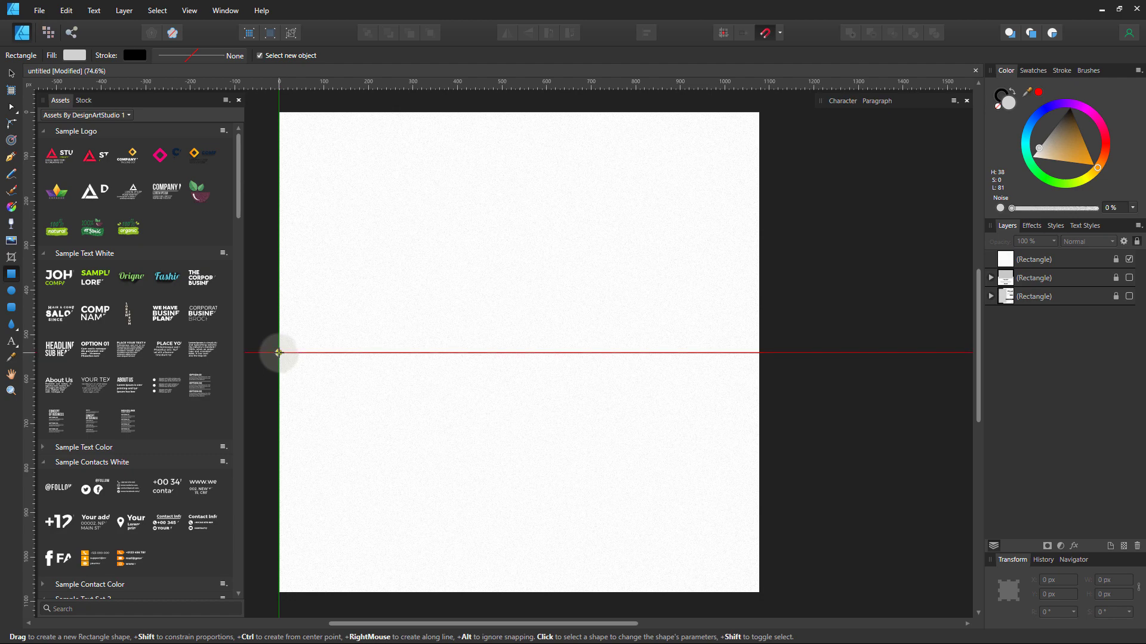
Step: Draw a light grey rectangle across the lower half of the page
{"action": "left_click_drag", "start_coordinate": [279, 353], "coordinate": [756, 568]}
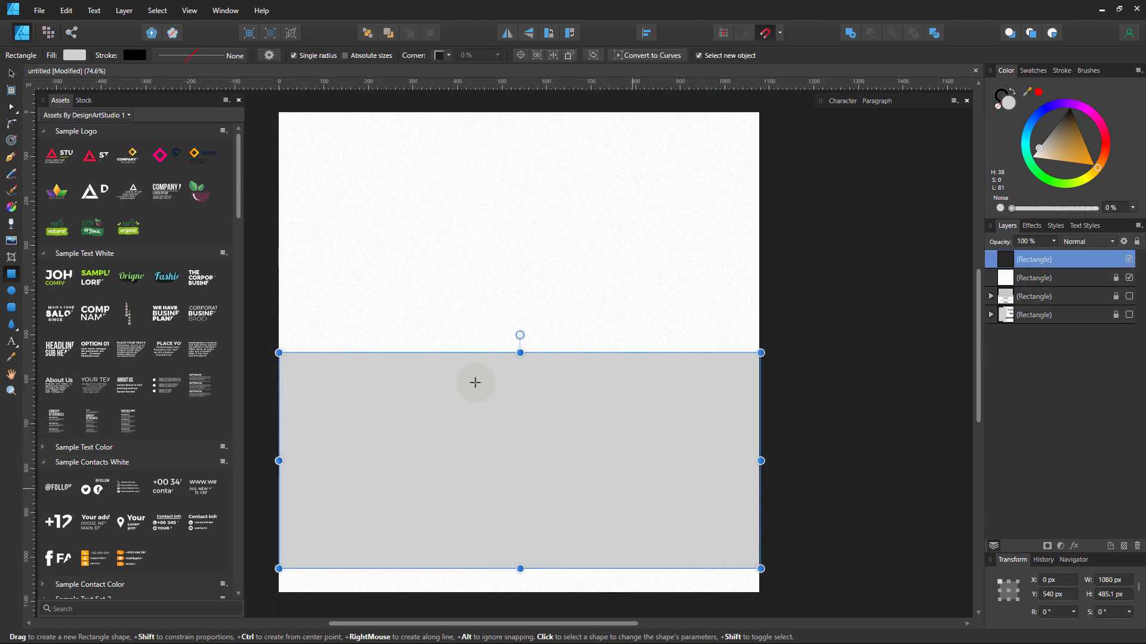
{"action": "left_click_drag", "start_coordinate": [517, 348], "coordinate": [517, 325]}
{"action": "left_click", "coordinate": [810, 398]}
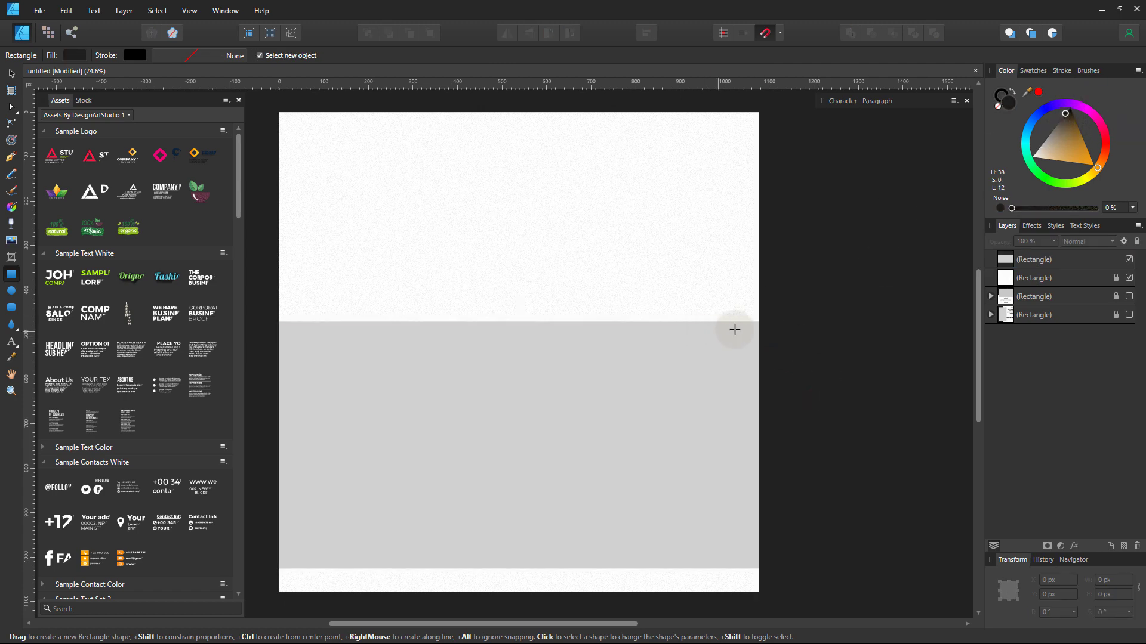
Step: Draw a near-black strip, about 145 × 555 px, along the grey area's right end
{"action": "left_click_drag", "start_coordinate": [759, 322], "coordinate": [699, 564]}
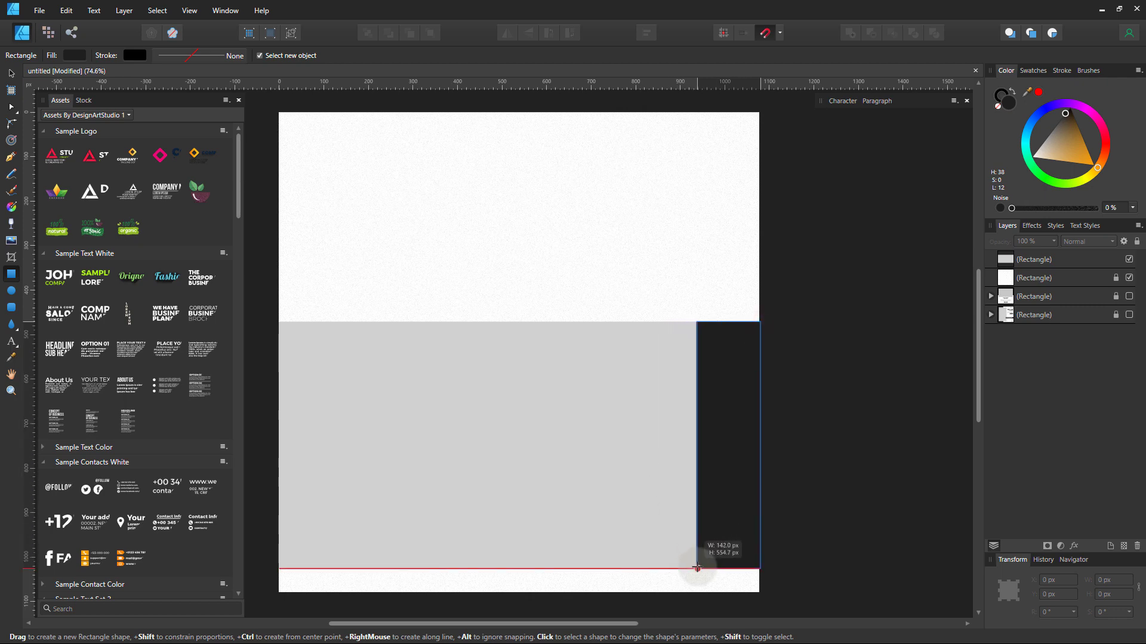
{"action": "left_click_drag", "start_coordinate": [696, 568], "coordinate": [696, 569]}
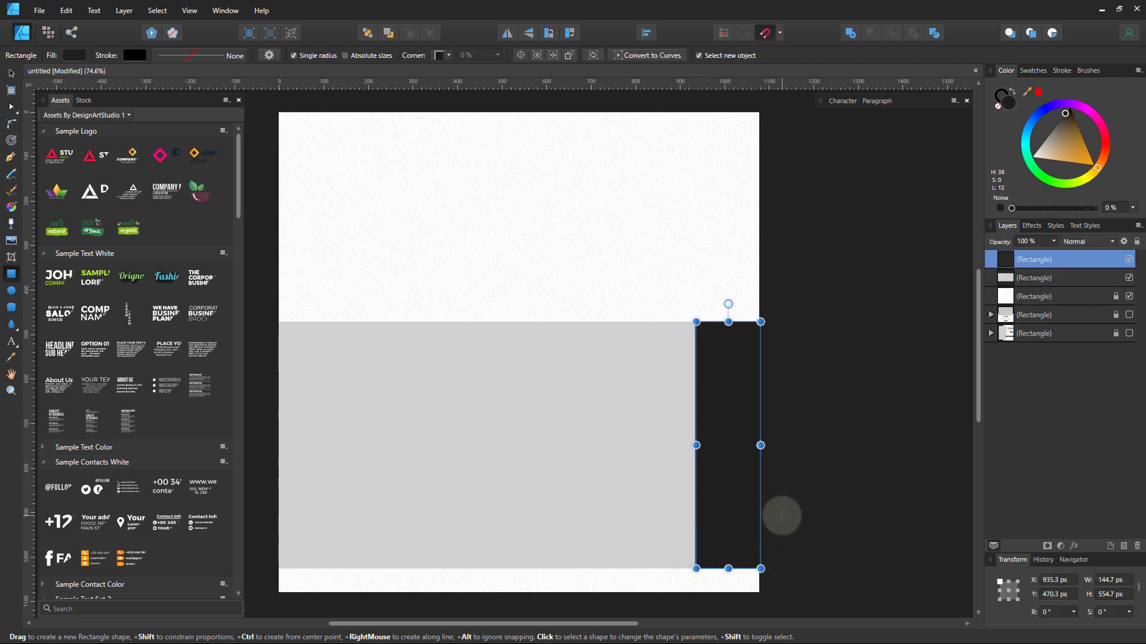
{"action": "left_click_drag", "start_coordinate": [774, 488], "coordinate": [787, 492]}
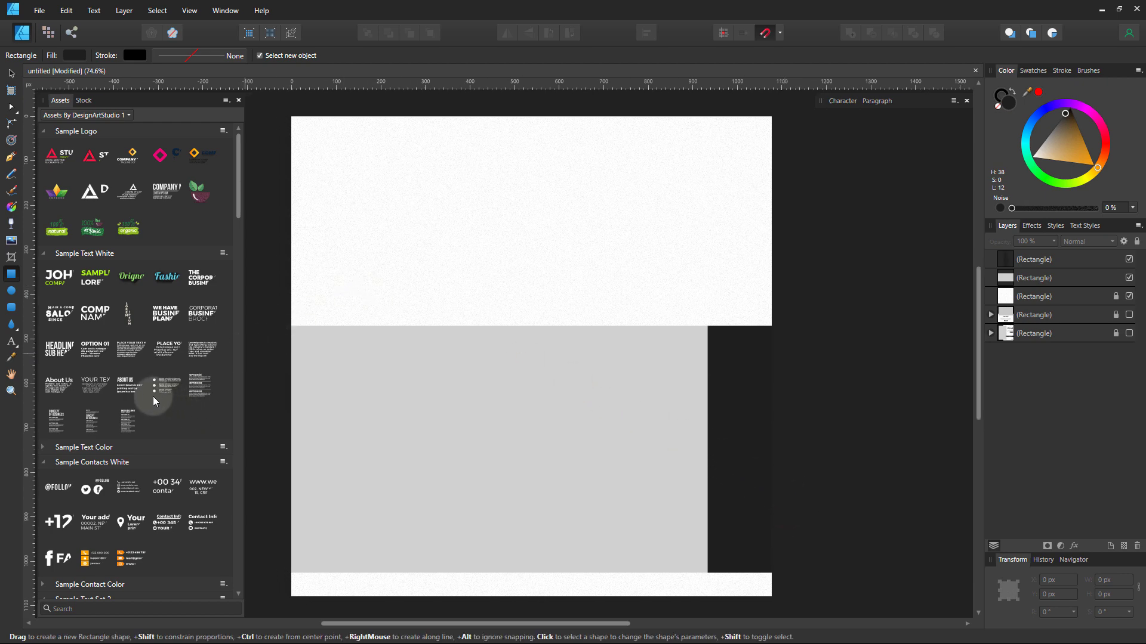
{"action": "scroll", "coordinate": [99, 388], "scroll_direction": "down", "scroll_amount": 2}
{"action": "scroll", "coordinate": [90, 406], "scroll_direction": "down", "scroll_amount": 1}
{"action": "scroll", "coordinate": [82, 453], "scroll_direction": "down", "scroll_amount": 3}
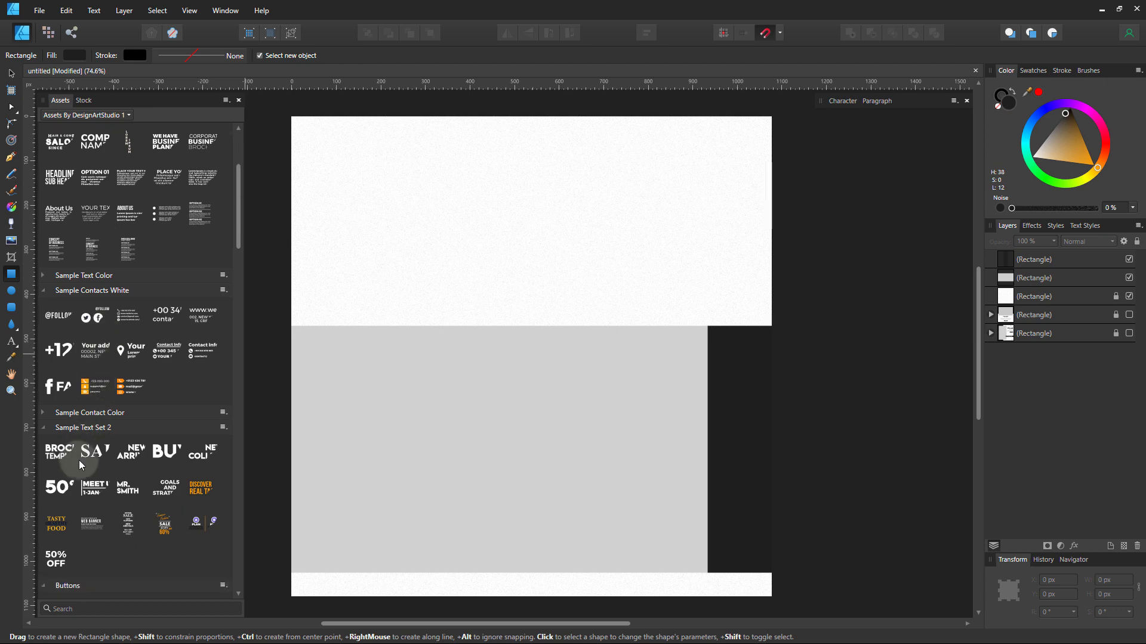
Step: Place a black BROCHURE TEMPLATE title top-left at about 306 × 86 px, then add the PLACE YOUR TEXT HERE block
{"action": "left_click_drag", "start_coordinate": [61, 460], "coordinate": [383, 417]}
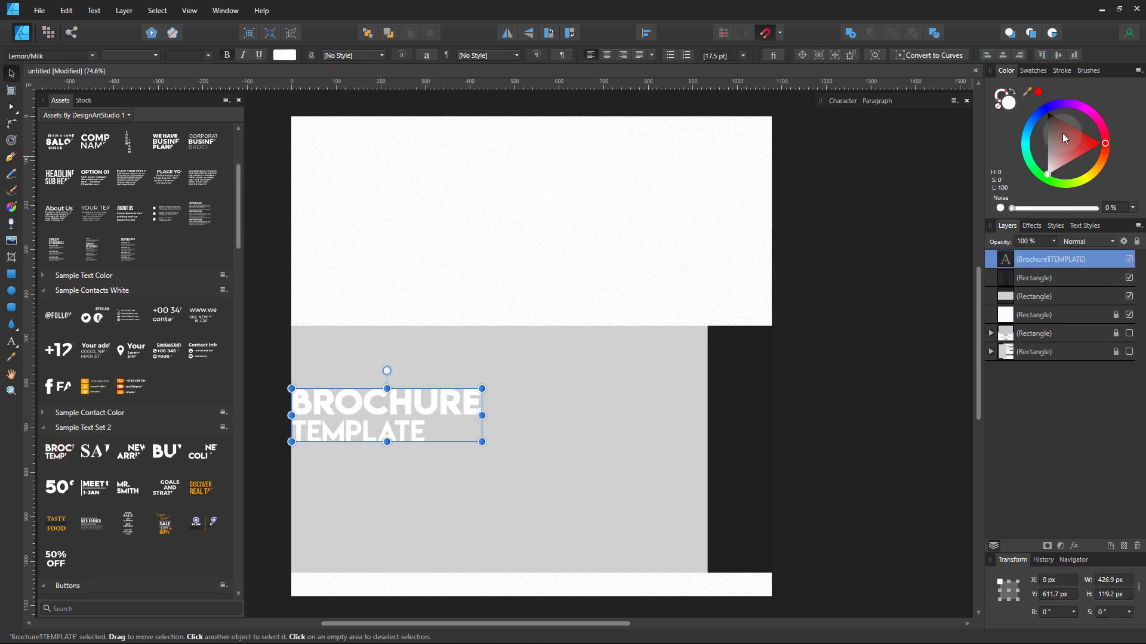
{"action": "left_click_drag", "start_coordinate": [479, 440], "coordinate": [453, 434]}
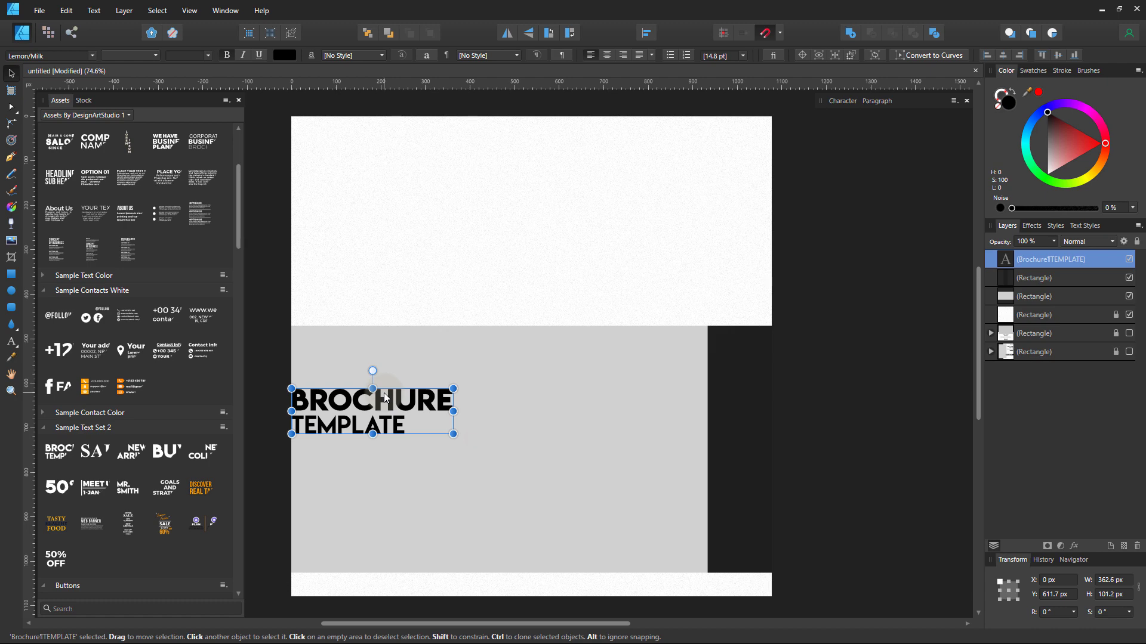
{"action": "mouse_move", "coordinate": [384, 402]}
{"action": "left_mouse_down"}
{"action": "mouse_move", "coordinate": [442, 171]}
{"action": "mouse_move", "coordinate": [387, 156]}
{"action": "left_mouse_up"}
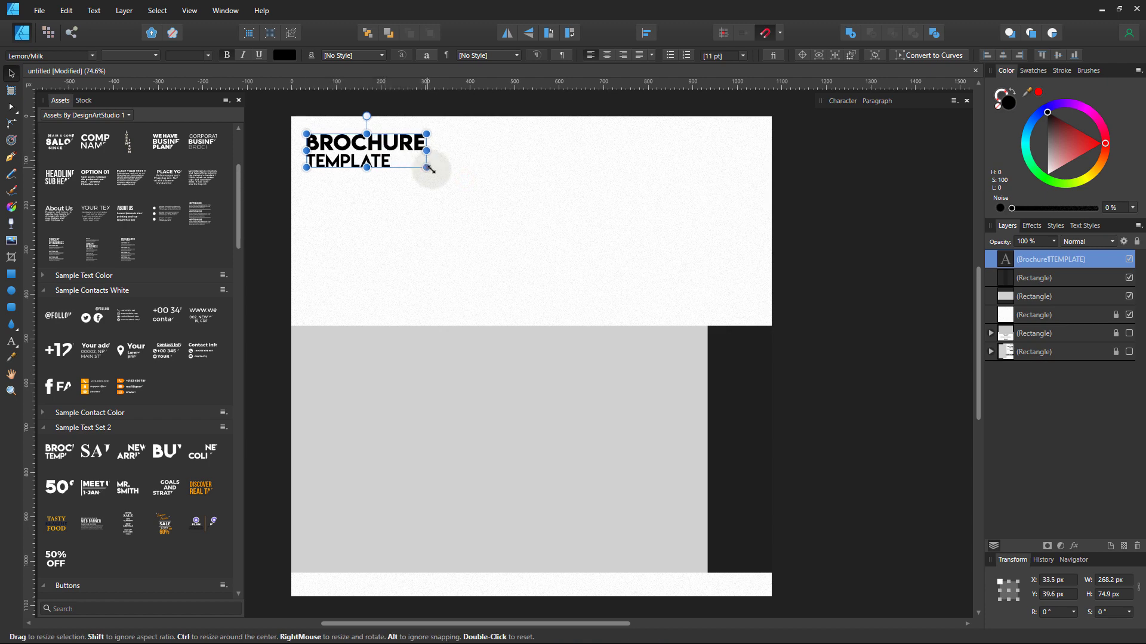
{"action": "left_click", "coordinate": [407, 118]}
{"action": "scroll", "coordinate": [435, 179], "scroll_direction": "up", "scroll_amount": 3}
{"action": "left_click", "coordinate": [435, 179]}
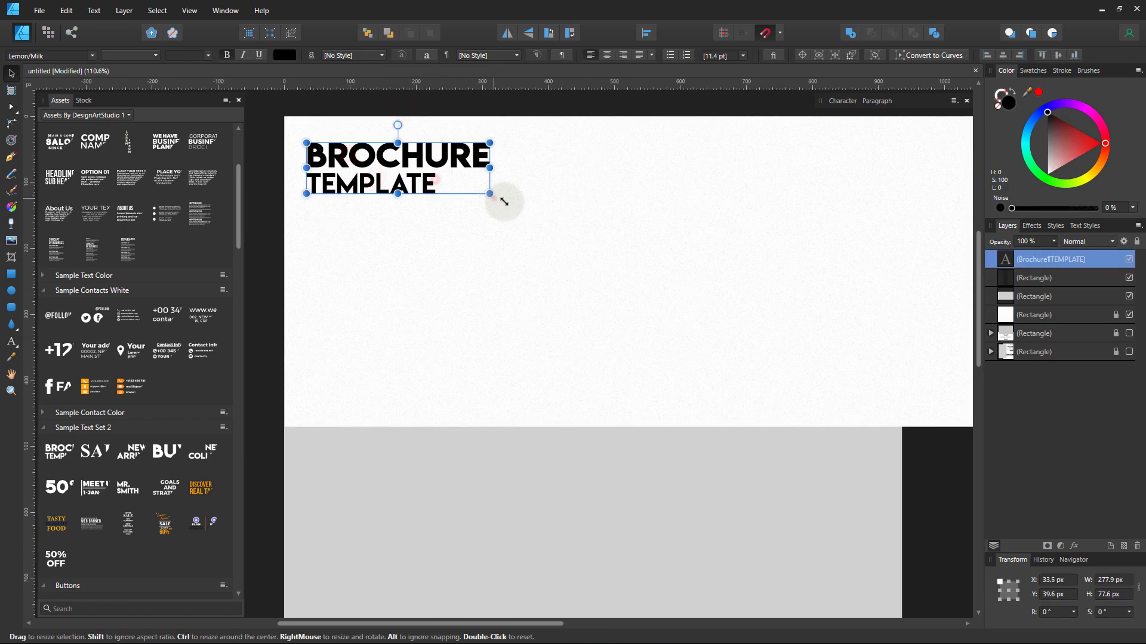
{"action": "left_click_drag", "start_coordinate": [491, 193], "coordinate": [512, 204]}
{"action": "scroll", "coordinate": [186, 328], "scroll_direction": "up", "scroll_amount": 3}
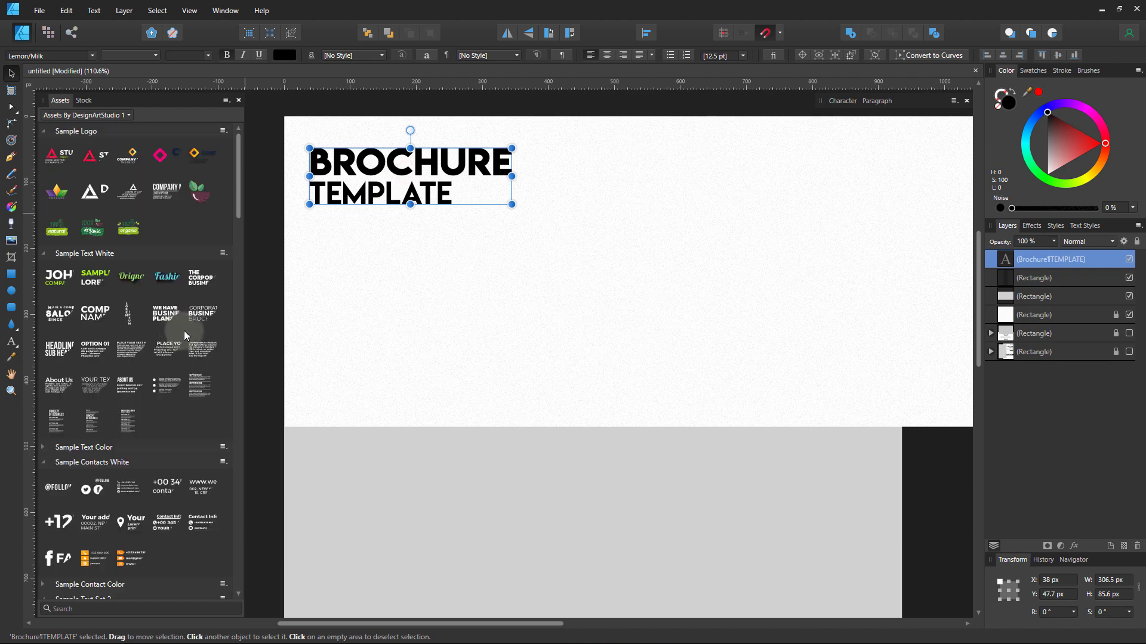
{"action": "left_click_drag", "start_coordinate": [169, 346], "coordinate": [519, 495]}
Step: Hide the PLACE YOUR TEXT HERE heading and move the left-aligned paragraph under the title
{"action": "left_click", "coordinate": [990, 261]}
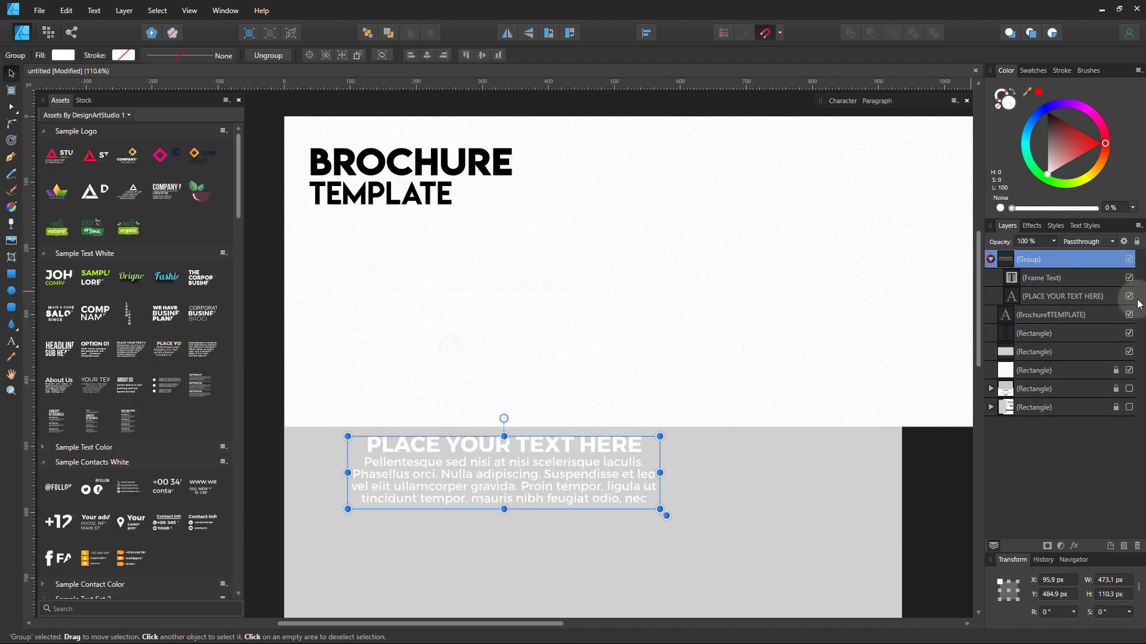
{"action": "left_click", "coordinate": [1129, 297]}
{"action": "left_click", "coordinate": [1050, 278]}
{"action": "left_click_drag", "start_coordinate": [571, 485], "coordinate": [542, 248]}
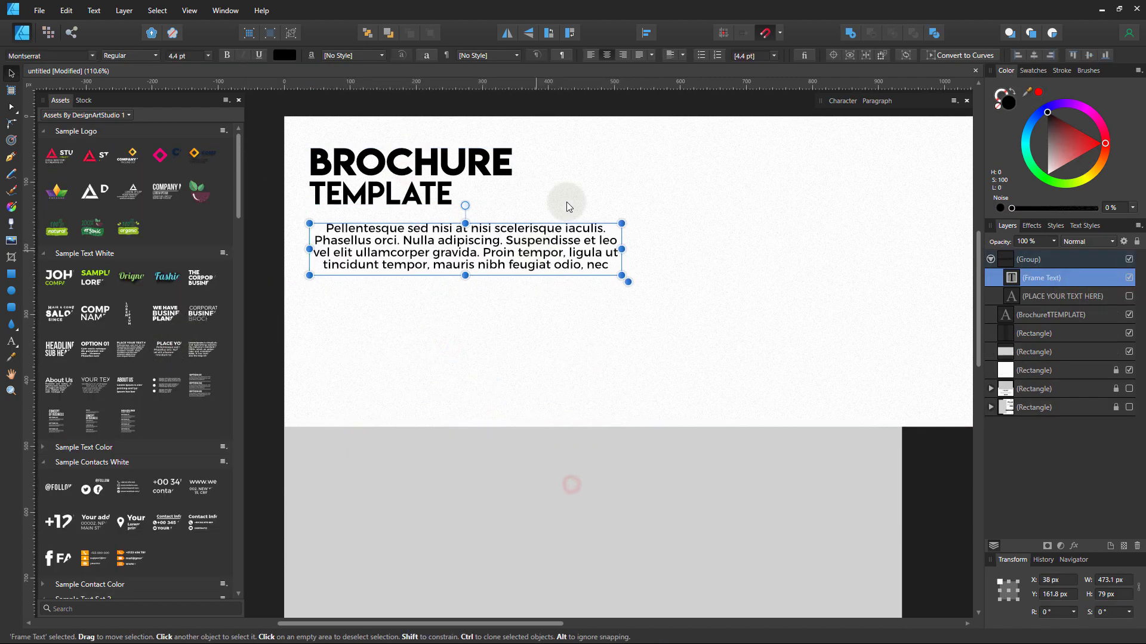
{"action": "left_click", "coordinate": [590, 55]}
{"action": "mouse_move", "coordinate": [621, 250]}
{"action": "left_mouse_down"}
{"action": "mouse_move", "coordinate": [568, 248]}
{"action": "mouse_move", "coordinate": [555, 256]}
{"action": "mouse_move", "coordinate": [603, 256]}
{"action": "mouse_move", "coordinate": [582, 279]}
{"action": "mouse_move", "coordinate": [567, 274]}
{"action": "left_mouse_up"}
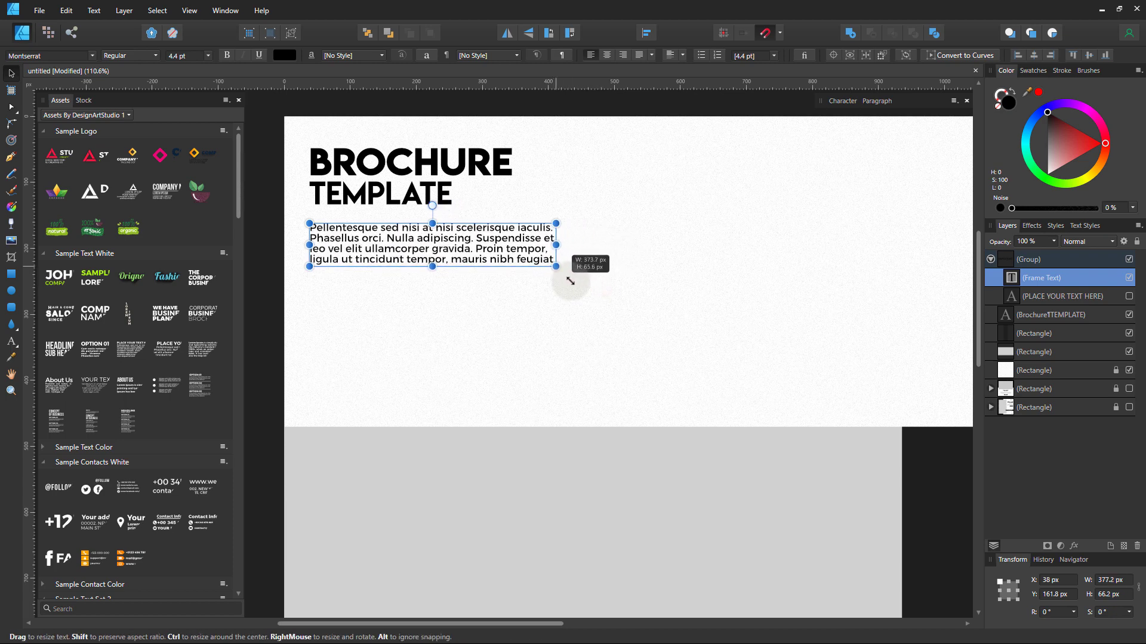
Step: Set the paragraph to 4 pt and resize its frame to show all five lines
{"action": "left_click", "coordinate": [188, 60]}
{"action": "type", "text": "4"}
{"action": "key", "text": "Return"}
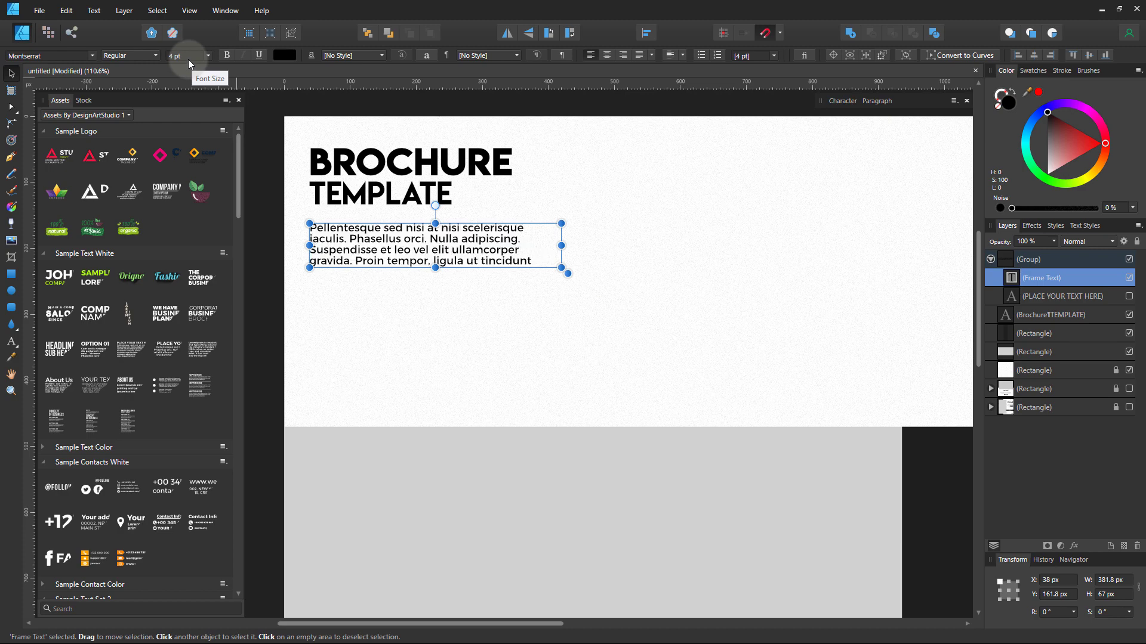
{"action": "left_click_drag", "start_coordinate": [562, 245], "coordinate": [570, 245]}
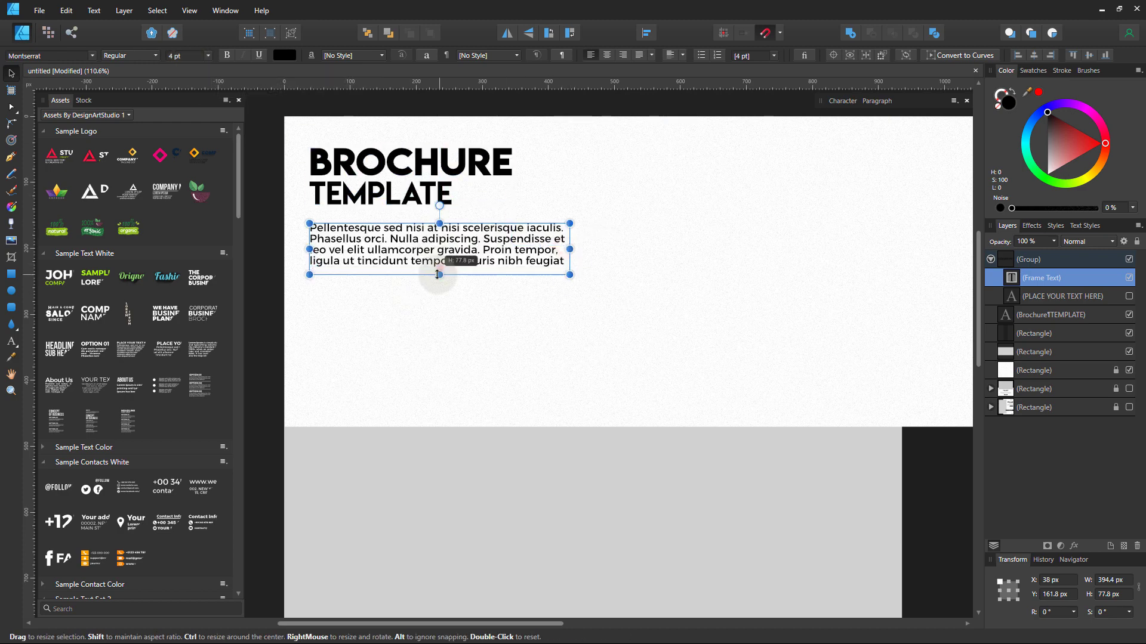
{"action": "left_click_drag", "start_coordinate": [440, 267], "coordinate": [439, 278]}
Step: Enlarge the title and paragraph together to about 454 px wide
{"action": "left_click", "coordinate": [410, 280]}
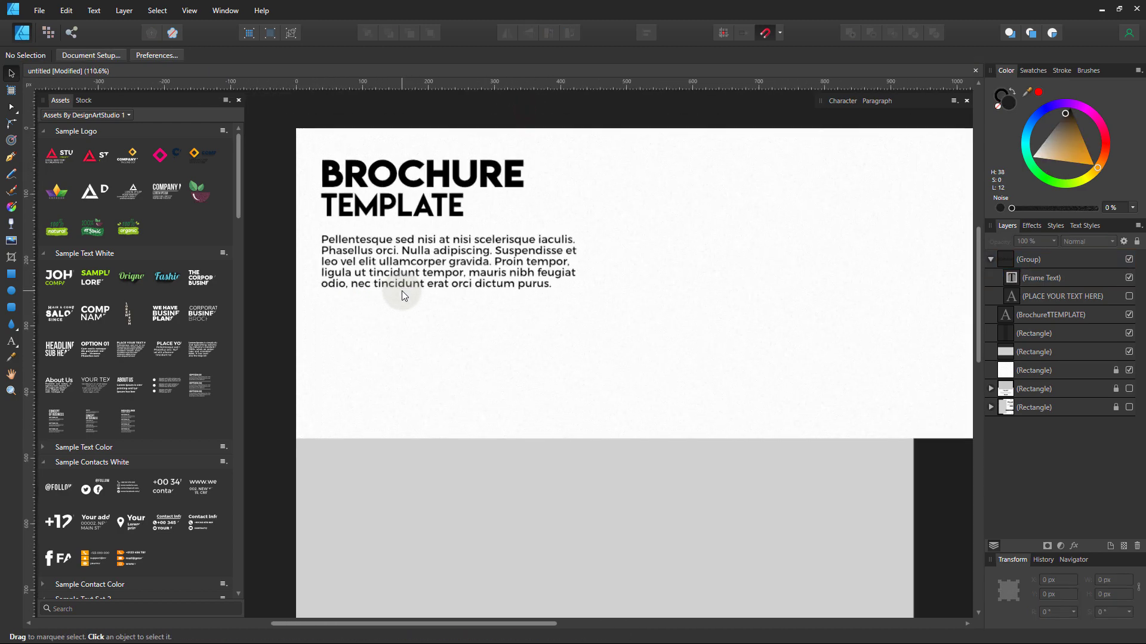
{"action": "left_click", "coordinate": [402, 286]}
{"action": "left_click", "coordinate": [411, 217], "text": "shift"}
{"action": "left_click_drag", "start_coordinate": [582, 290], "coordinate": [620, 315]}
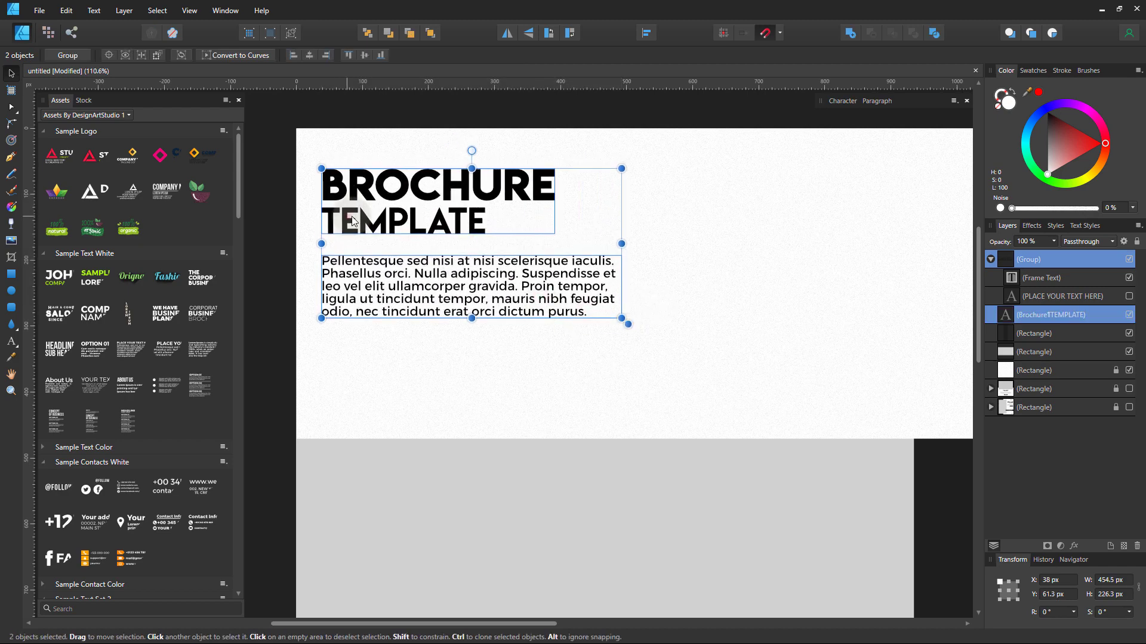
{"action": "left_click_drag", "start_coordinate": [542, 307], "coordinate": [548, 311]}
{"action": "left_click", "coordinate": [281, 216]}
Step: Add a SHOP NOW button below the paragraph with a near-black background
{"action": "scroll", "coordinate": [169, 422], "scroll_direction": "down", "scroll_amount": 5}
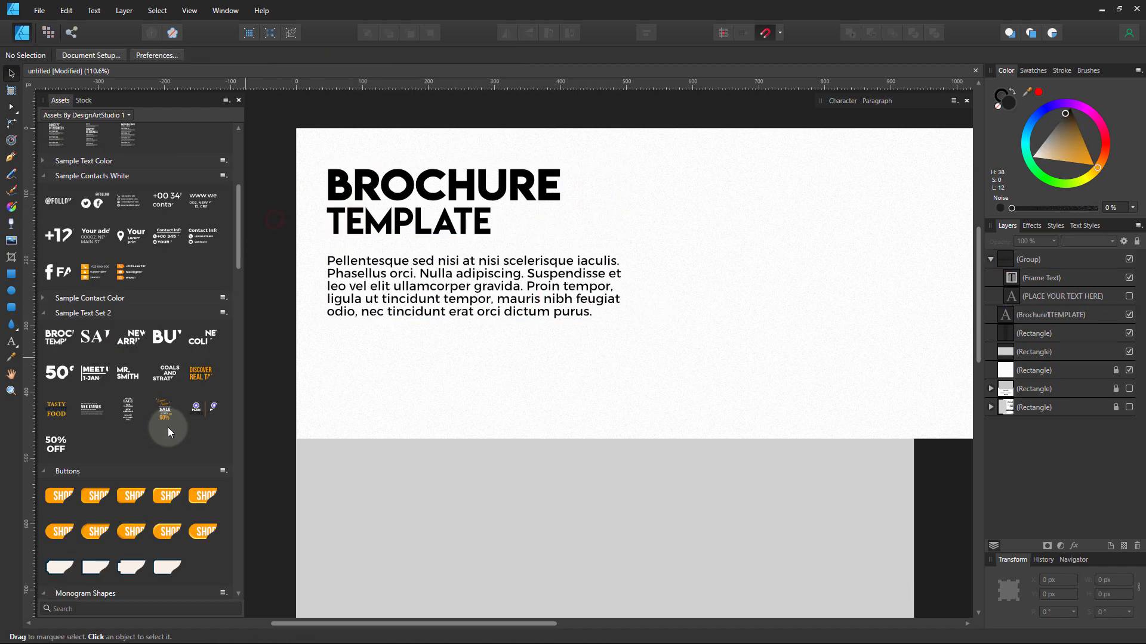
{"action": "scroll", "coordinate": [167, 427], "scroll_direction": "down", "scroll_amount": 1}
{"action": "left_click_drag", "start_coordinate": [302, 395], "coordinate": [405, 373]}
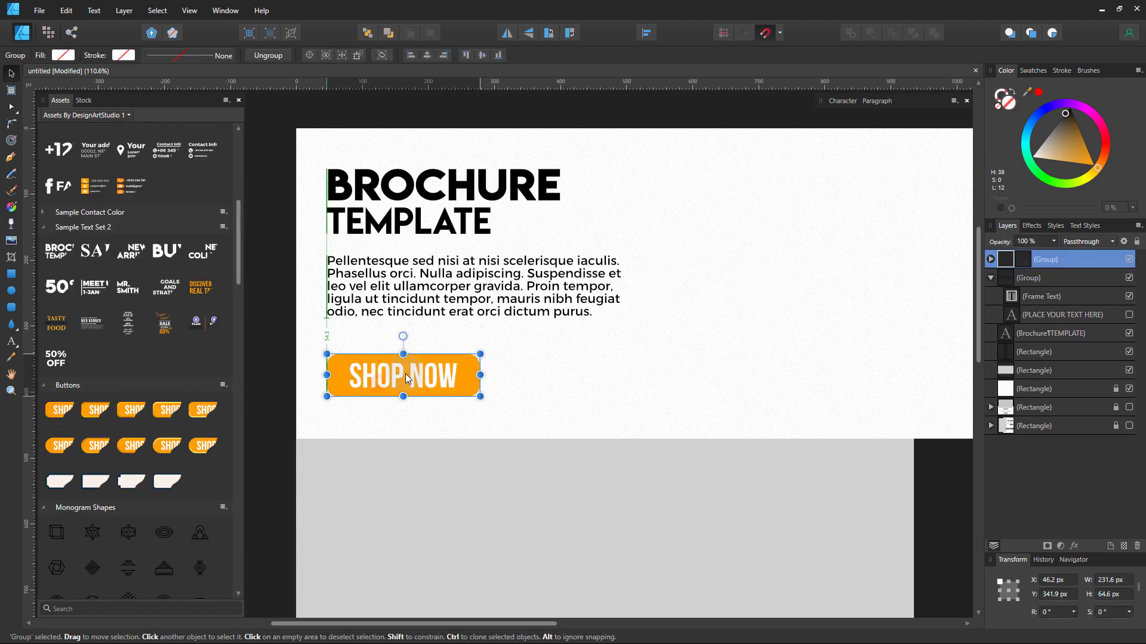
{"action": "double_click", "coordinate": [338, 371]}
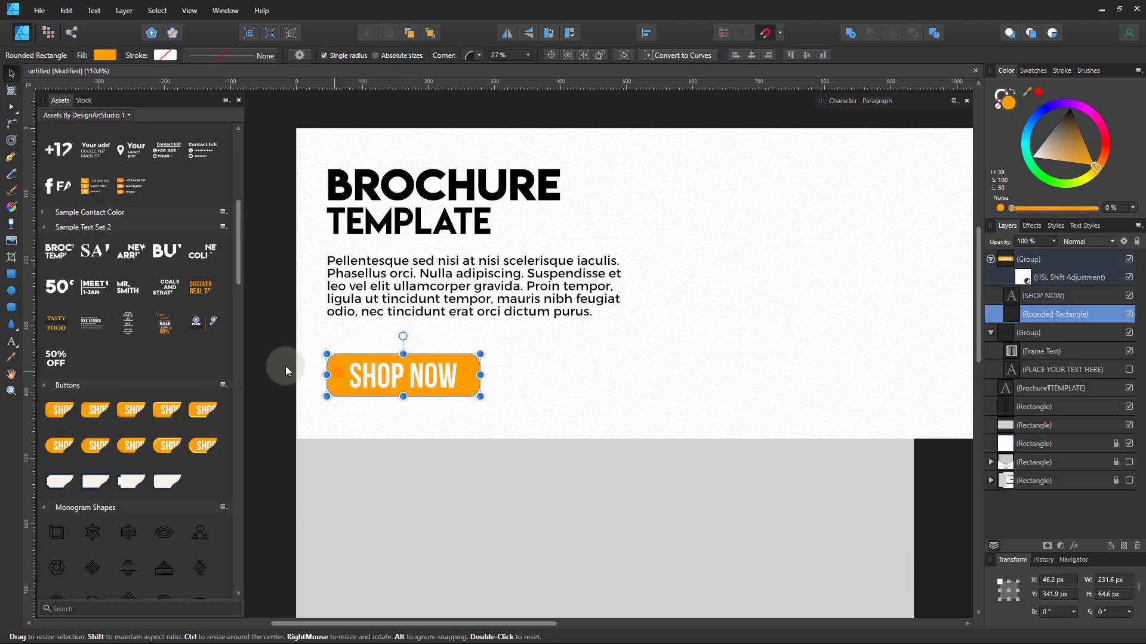
{"action": "left_click", "coordinate": [12, 277]}
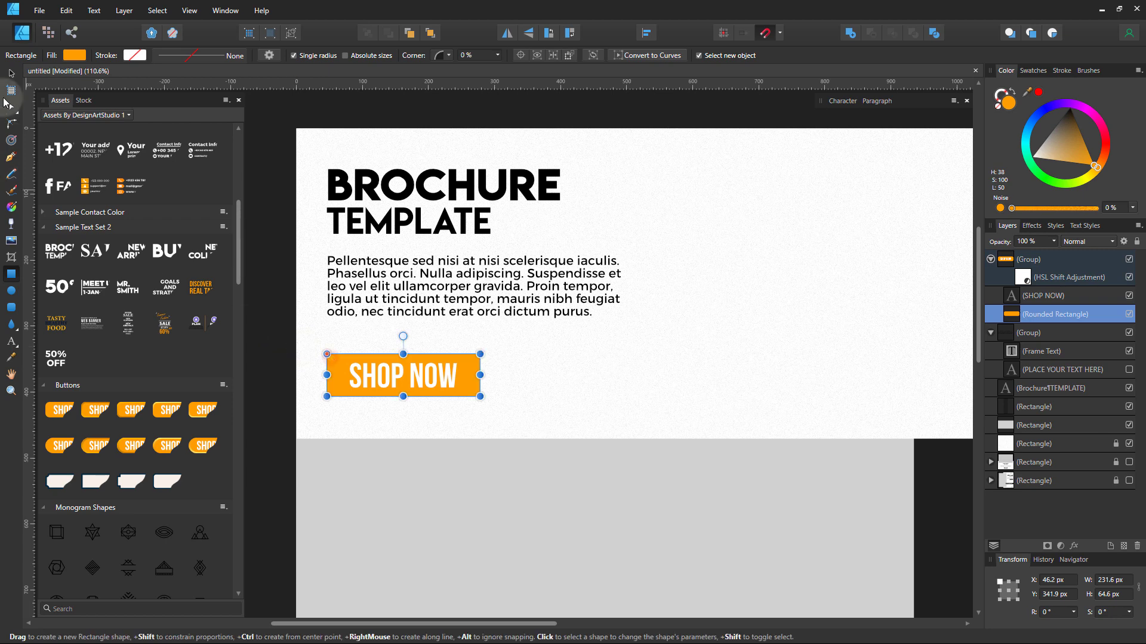
{"action": "key", "text": "v"}
{"action": "left_click_drag", "start_coordinate": [1079, 128], "coordinate": [1063, 109]}
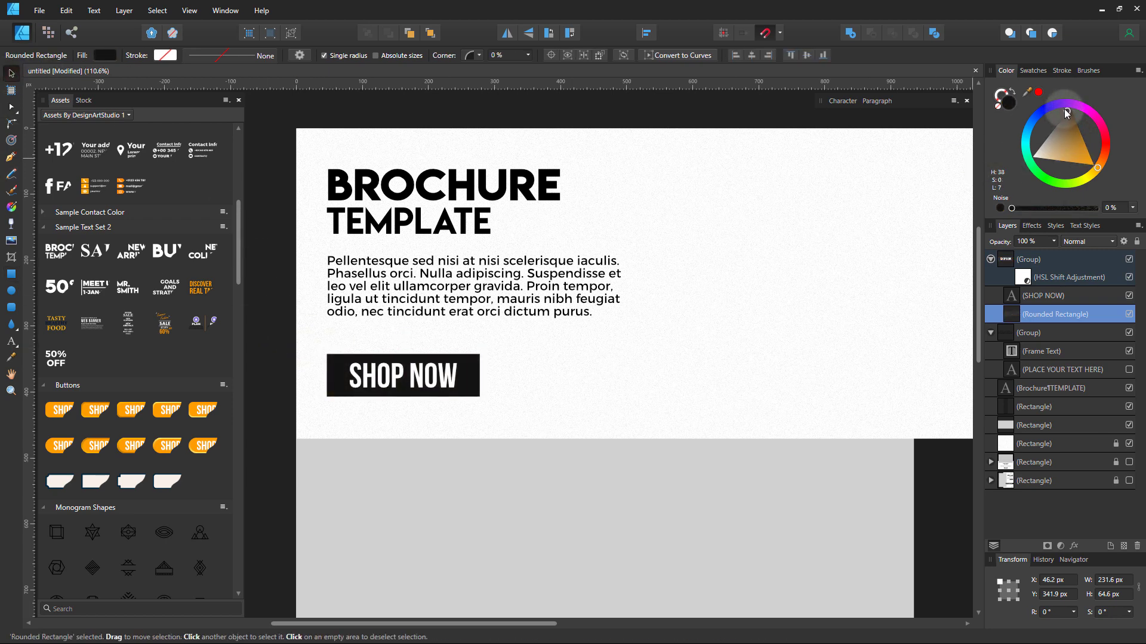
{"action": "left_click", "coordinate": [864, 276]}
Step: Move the SHOP NOW button up about 15 px, then zoom back out to the full post
{"action": "scroll", "coordinate": [341, 371], "scroll_direction": "down", "scroll_amount": 5}
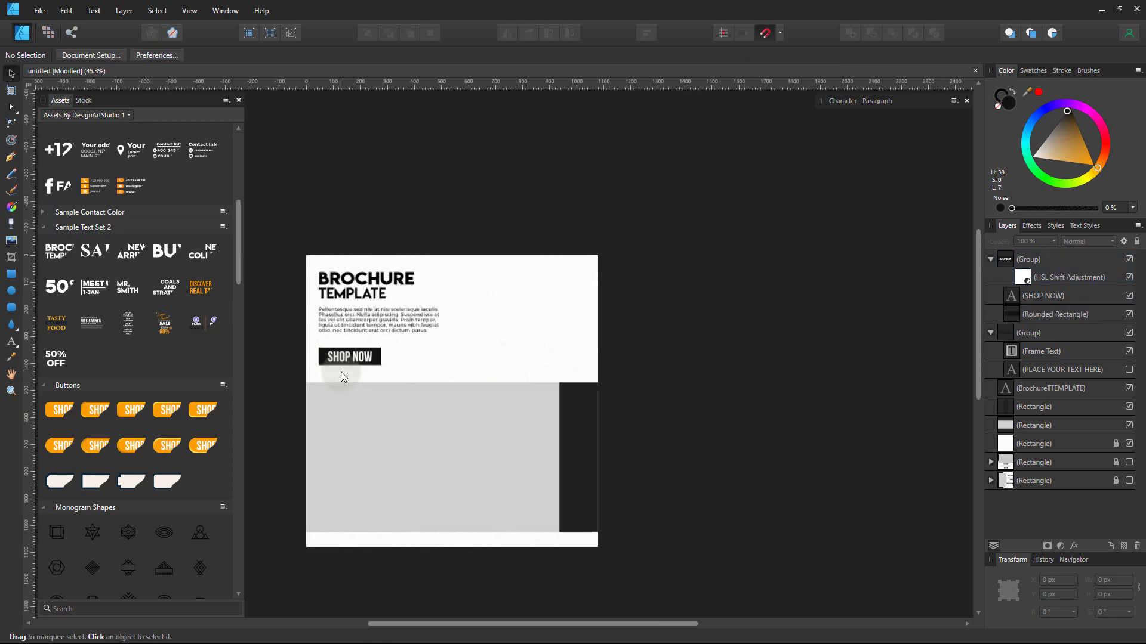
{"action": "scroll", "coordinate": [577, 327], "scroll_direction": "up", "scroll_amount": 1}
{"action": "scroll", "coordinate": [485, 312], "scroll_direction": "up", "scroll_amount": 1}
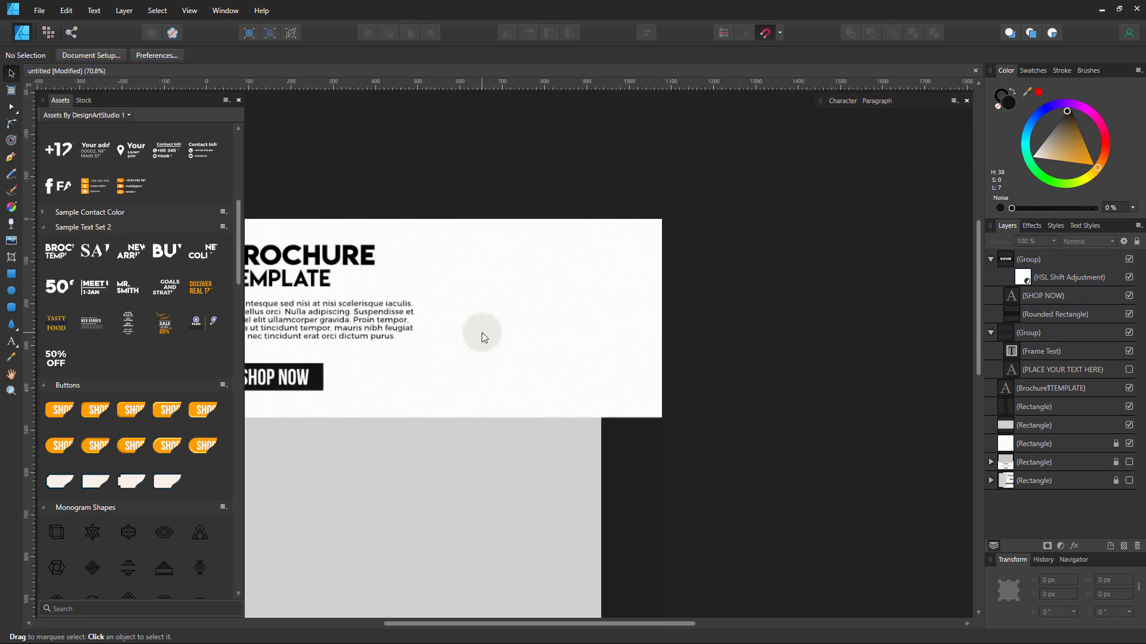
{"action": "scroll", "coordinate": [478, 334], "scroll_direction": "up", "scroll_amount": 1}
{"action": "scroll", "coordinate": [522, 350], "scroll_direction": "up", "scroll_amount": 1}
{"action": "left_click_drag", "start_coordinate": [656, 341], "coordinate": [662, 294]}
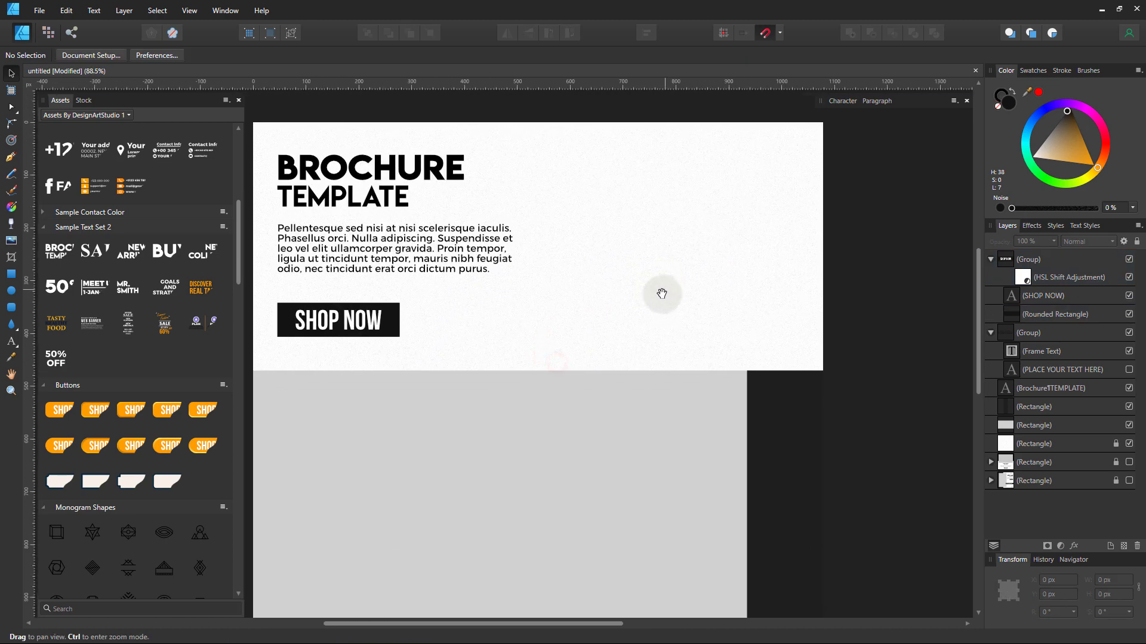
{"action": "scroll", "coordinate": [284, 324], "scroll_direction": "up", "scroll_amount": 1}
{"action": "left_click_drag", "start_coordinate": [308, 322], "coordinate": [337, 320]}
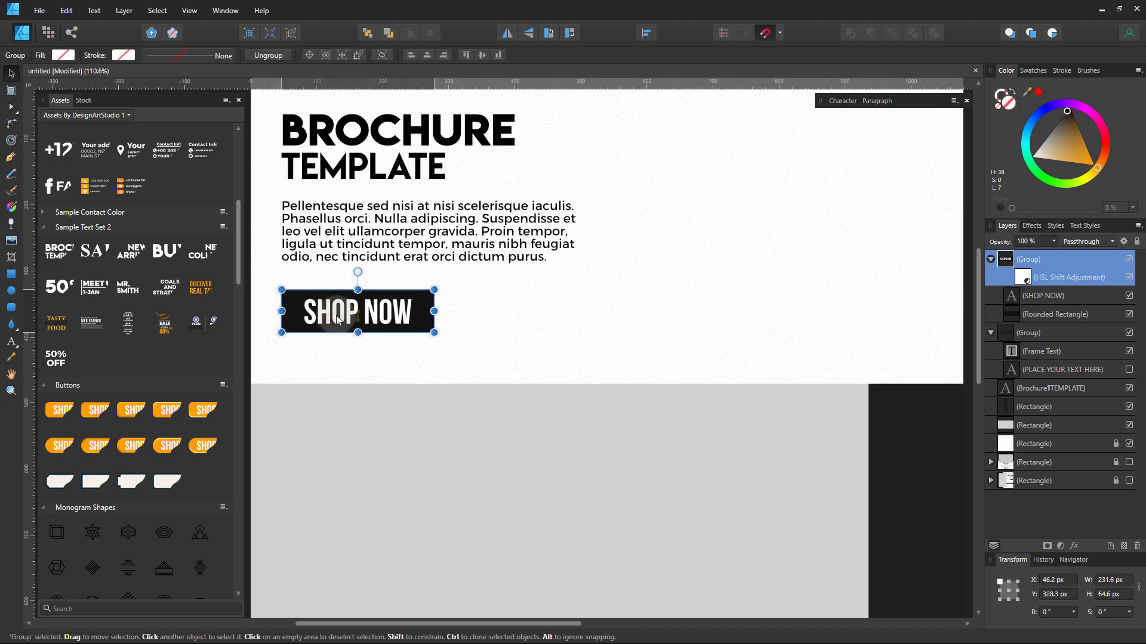
{"action": "left_click", "coordinate": [598, 357]}
{"action": "left_click", "coordinate": [556, 329], "text": "alt"}
{"action": "left_click", "coordinate": [577, 359], "text": "alt"}
{"action": "left_click_drag", "start_coordinate": [578, 359], "coordinate": [481, 353]}
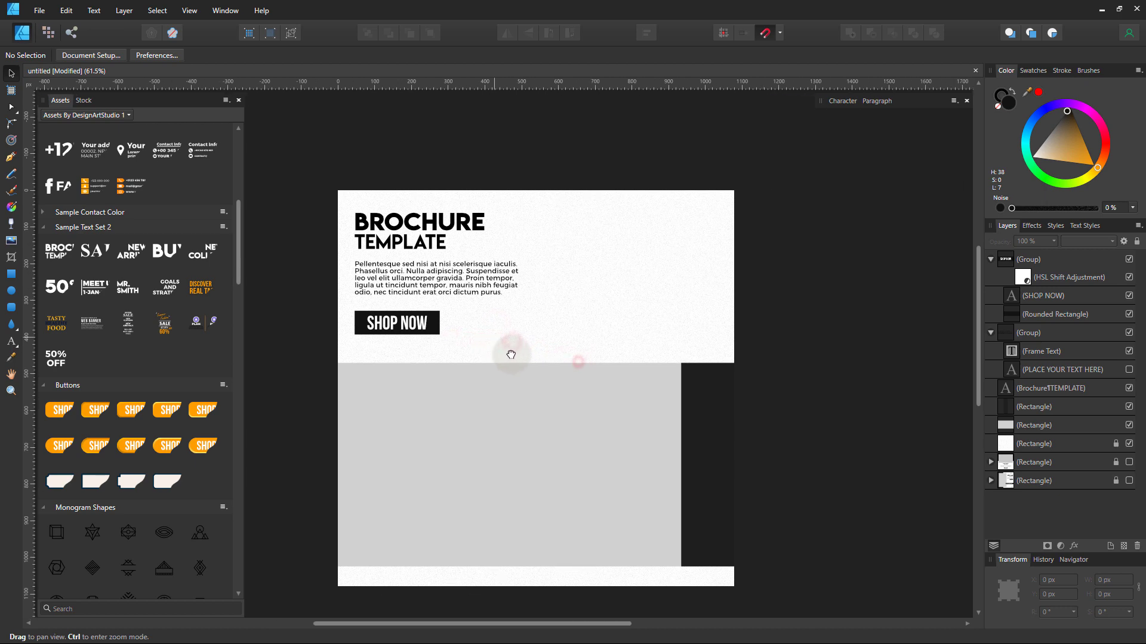
{"action": "key", "text": "v"}
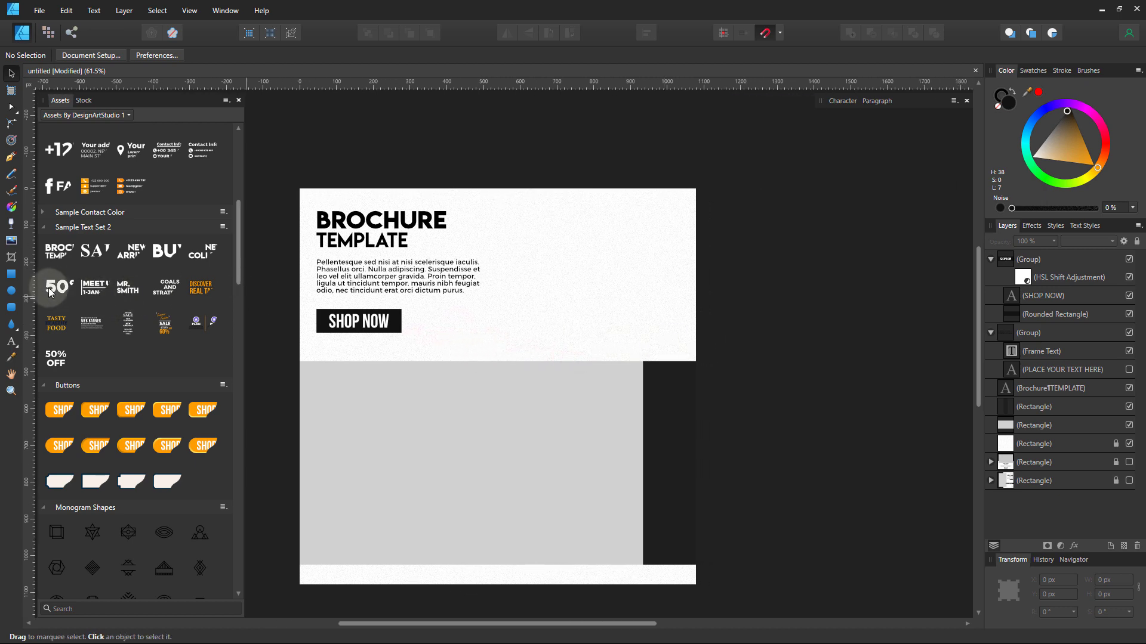
Step: Add the 50% OFF text asset and edit it to read 'UP TO 50% OFF'
{"action": "left_click_drag", "start_coordinate": [50, 292], "coordinate": [476, 435]}
{"action": "double_click", "coordinate": [456, 434]}
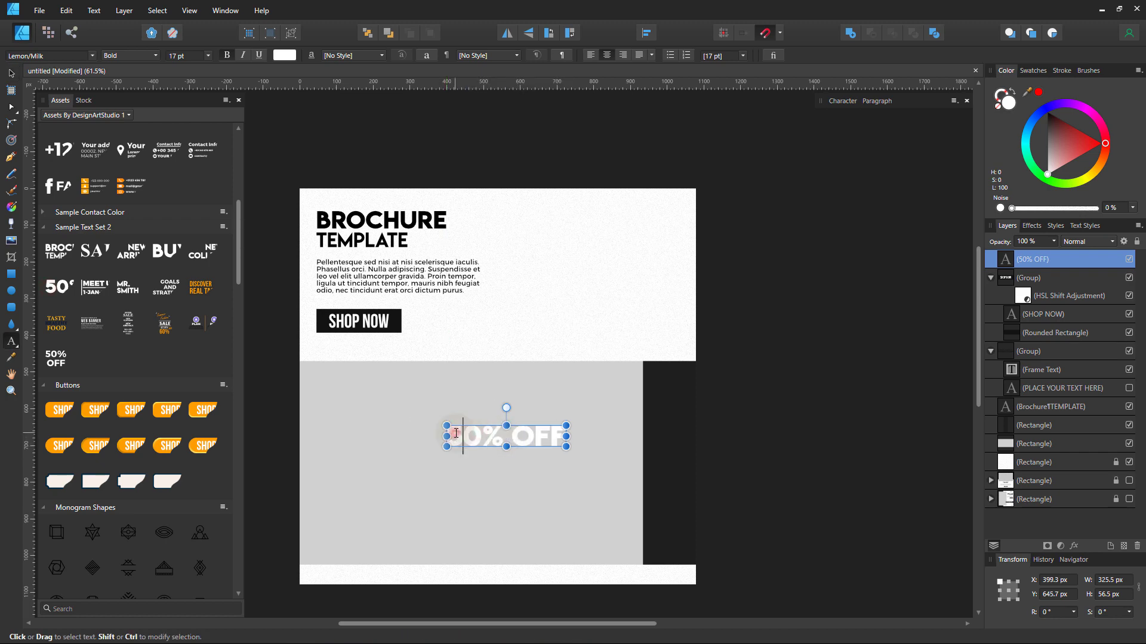
{"action": "left_click", "coordinate": [456, 433]}
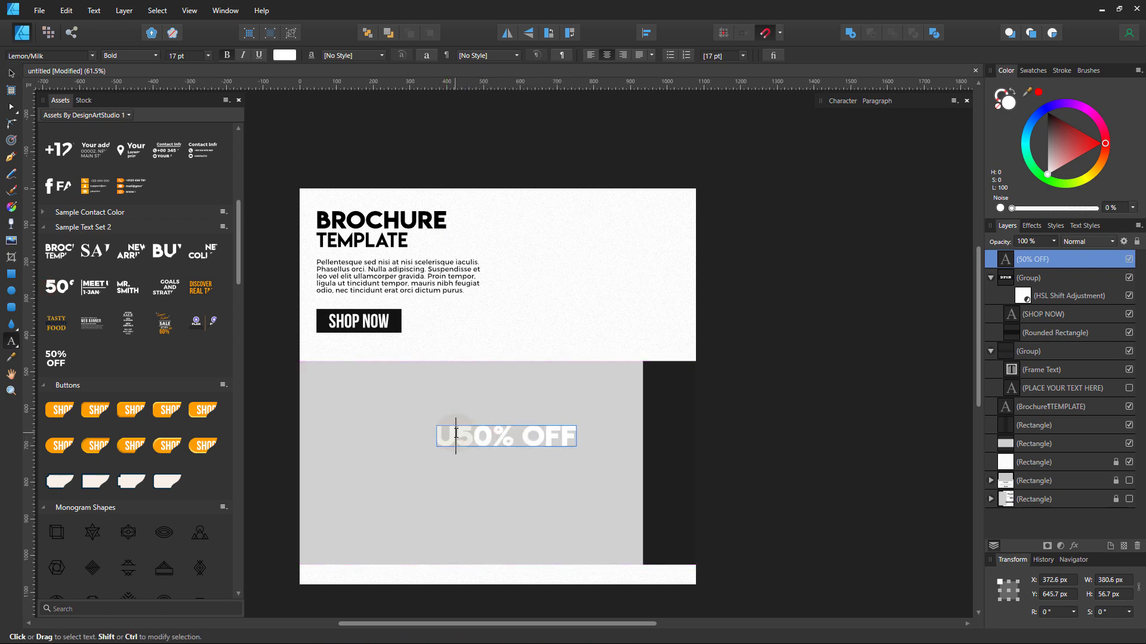
{"action": "type", "text": "P TO"}
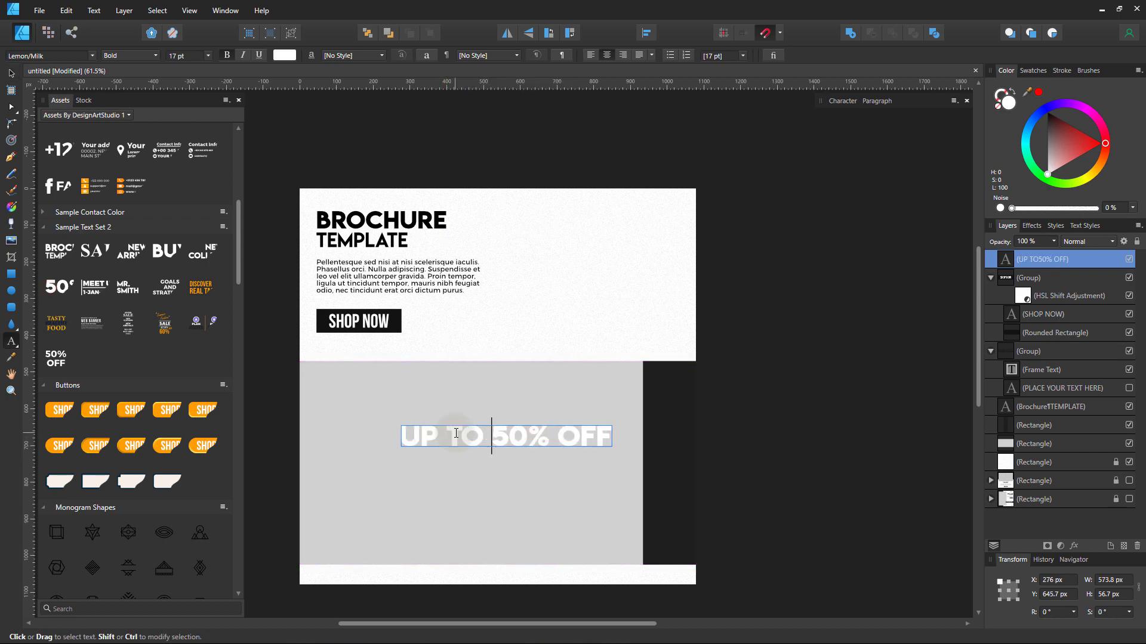
{"action": "key", "text": "Escape"}
{"action": "left_click", "coordinate": [12, 74]}
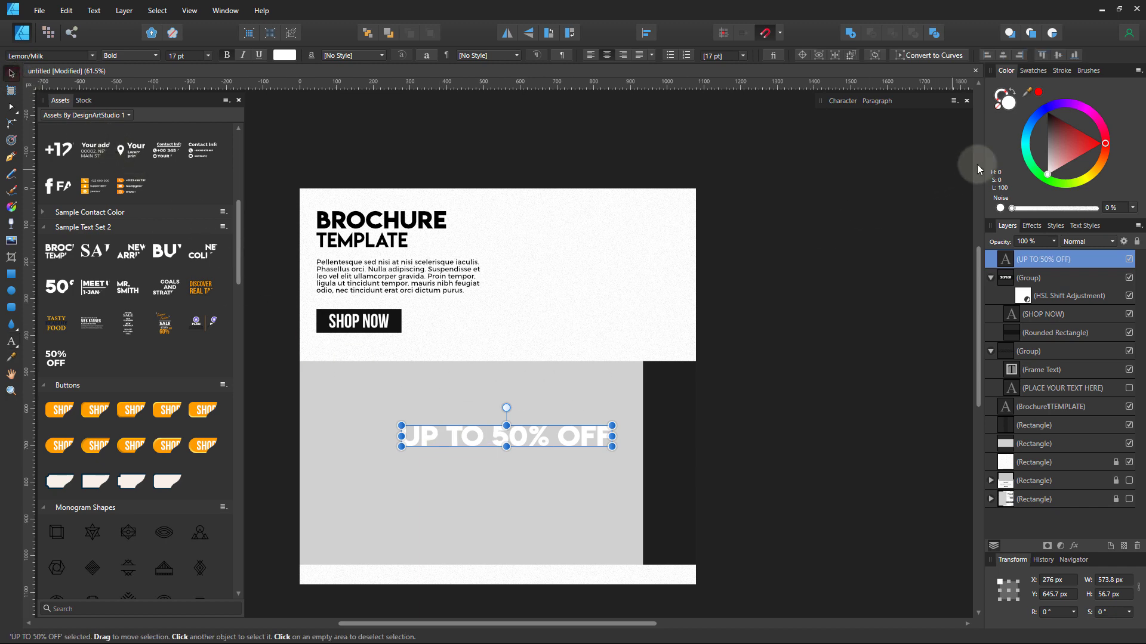
Step: Make the banner text white, rotate it 90° and fit it inside the dark strip
{"action": "left_click_drag", "start_coordinate": [1054, 128], "coordinate": [1047, 174]}
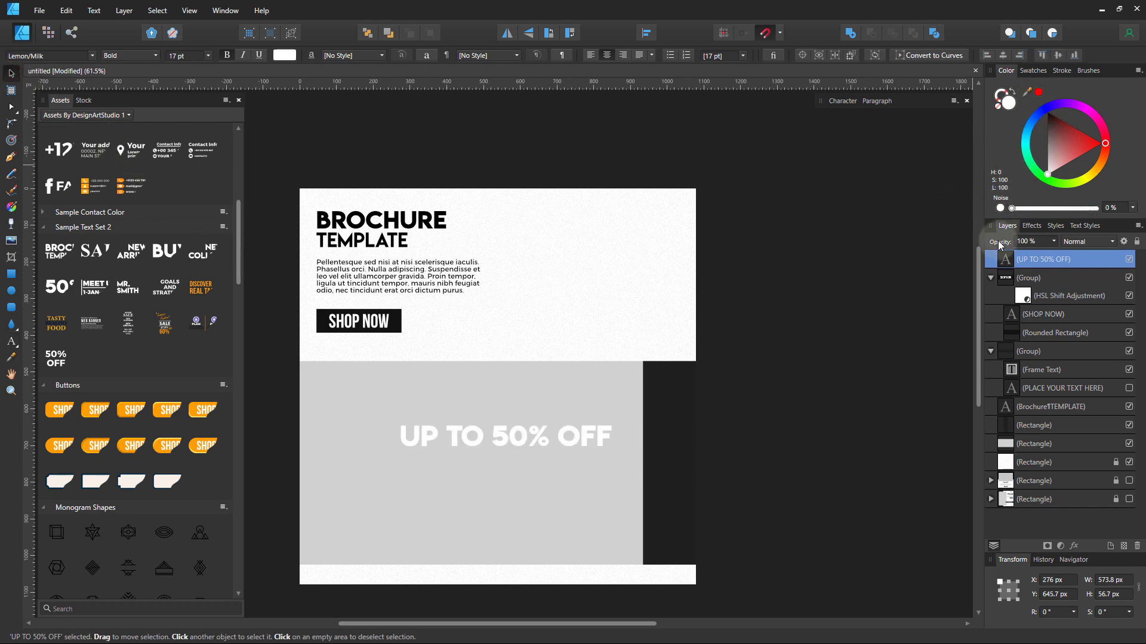
{"action": "left_click_drag", "start_coordinate": [612, 446], "coordinate": [582, 444]}
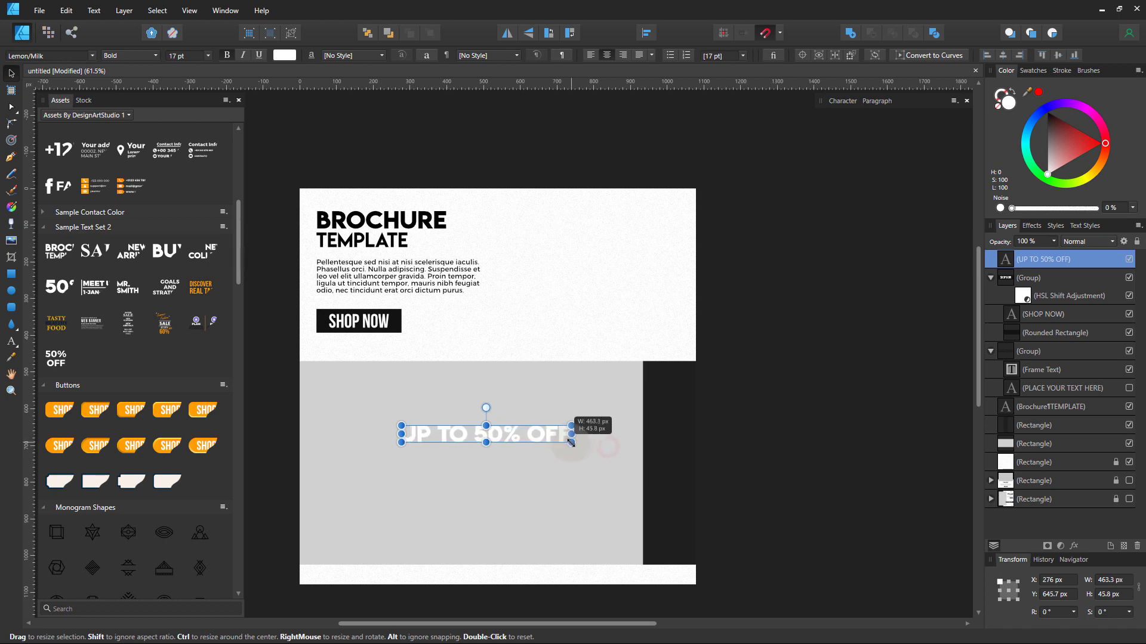
{"action": "left_click", "coordinate": [544, 34]}
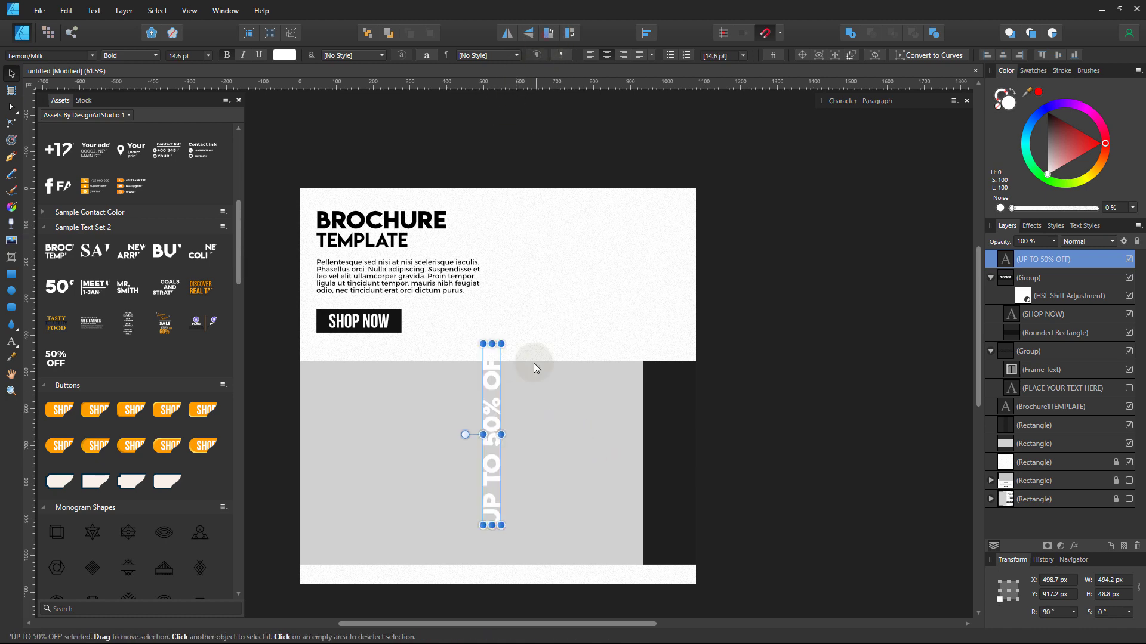
{"action": "left_click_drag", "start_coordinate": [493, 454], "coordinate": [676, 485]}
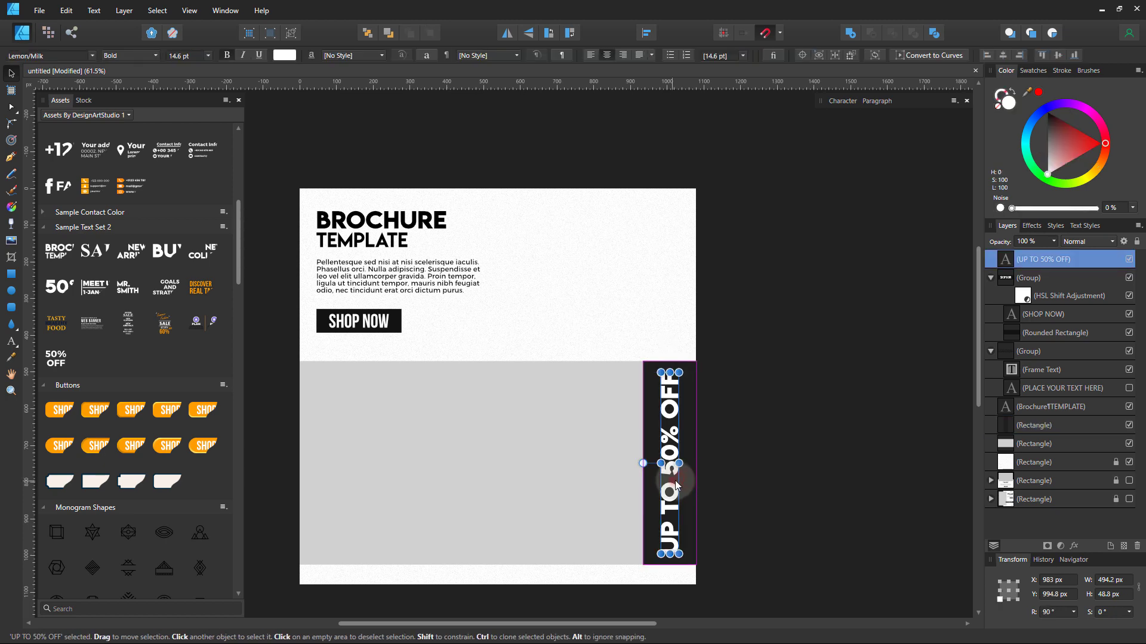
{"action": "left_click_drag", "start_coordinate": [679, 373], "coordinate": [677, 375]}
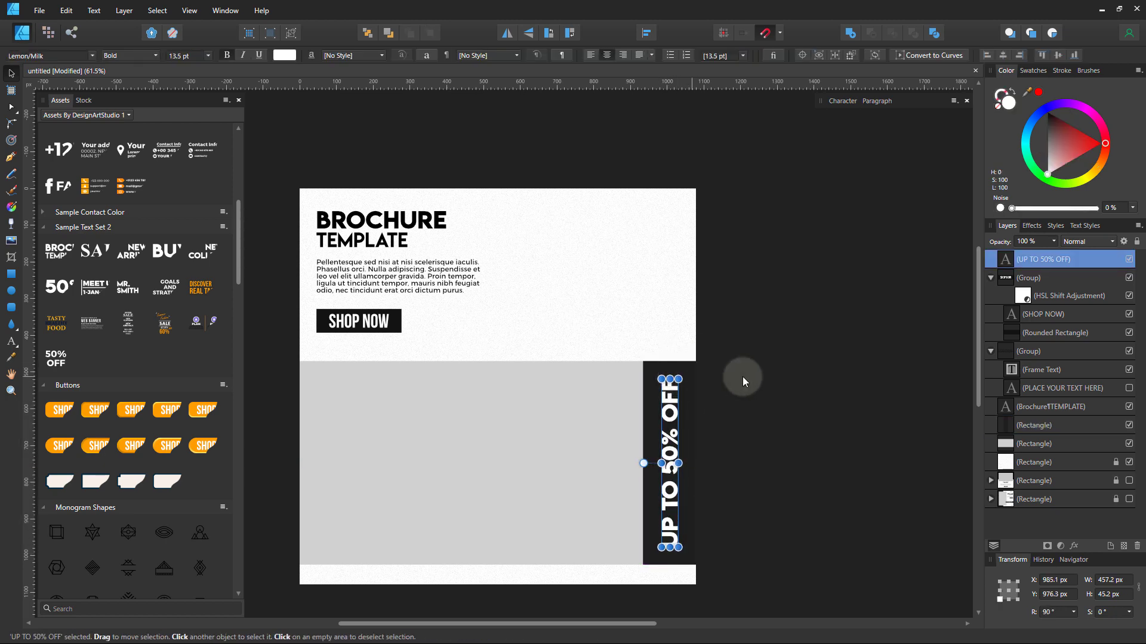
{"action": "left_click", "coordinate": [766, 381]}
{"action": "left_click_drag", "start_coordinate": [754, 408], "coordinate": [762, 412]}
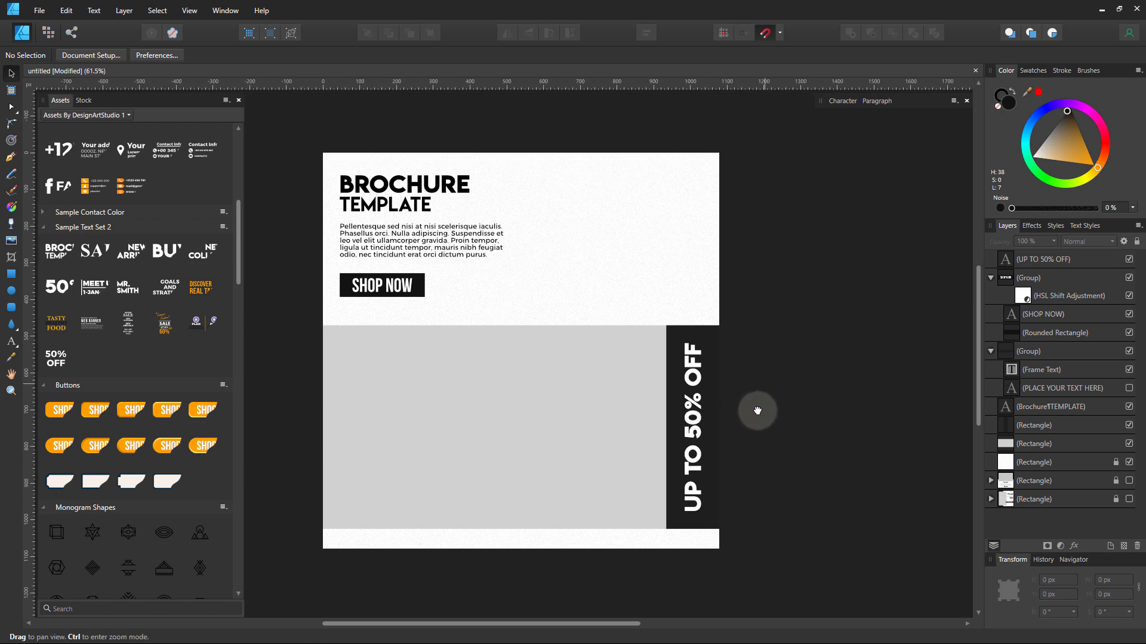
Step: Nest all of the first post's elements, except the two locked rectangles, inside its background Rectangle layer
{"action": "scroll", "coordinate": [734, 421], "scroll_direction": "up", "scroll_amount": 2}
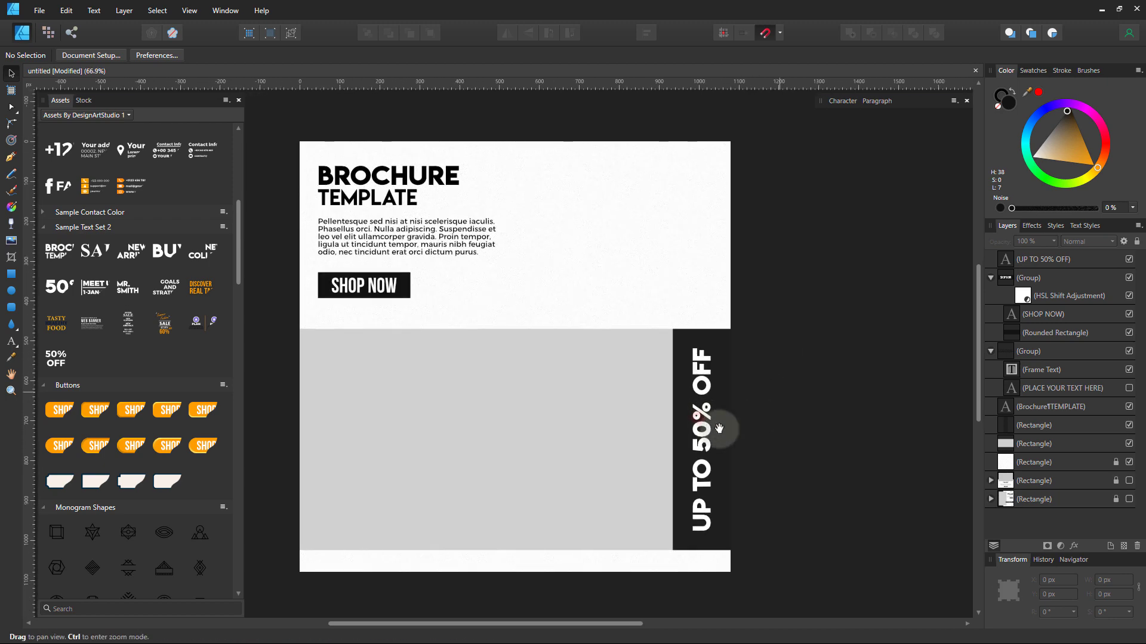
{"action": "left_click", "coordinate": [1037, 449]}
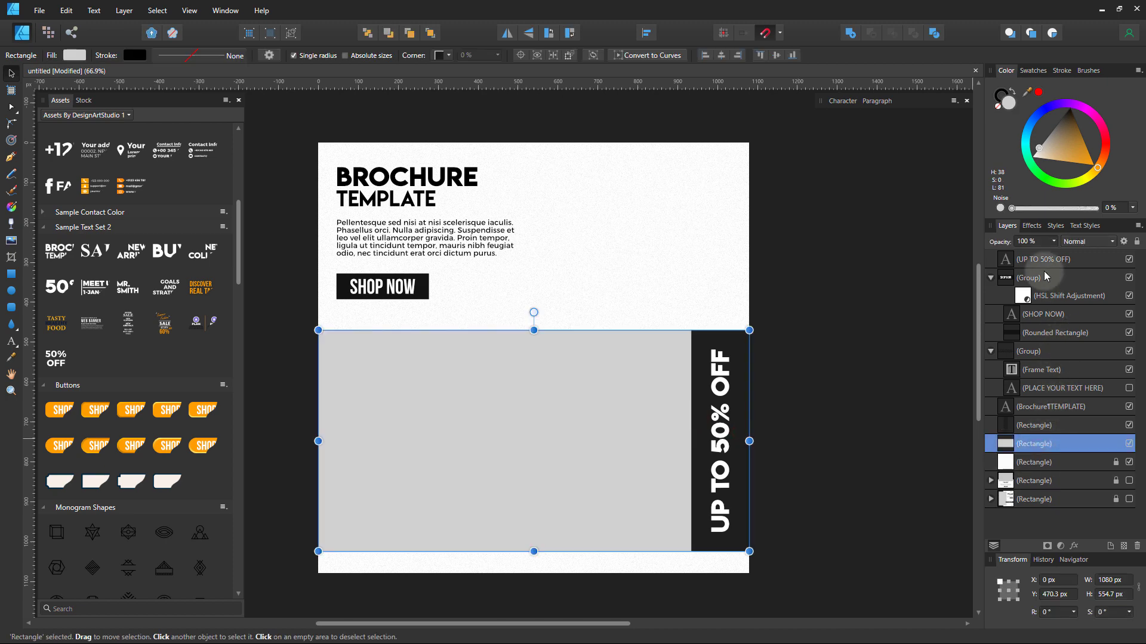
{"action": "key", "text": "ctrl+a"}
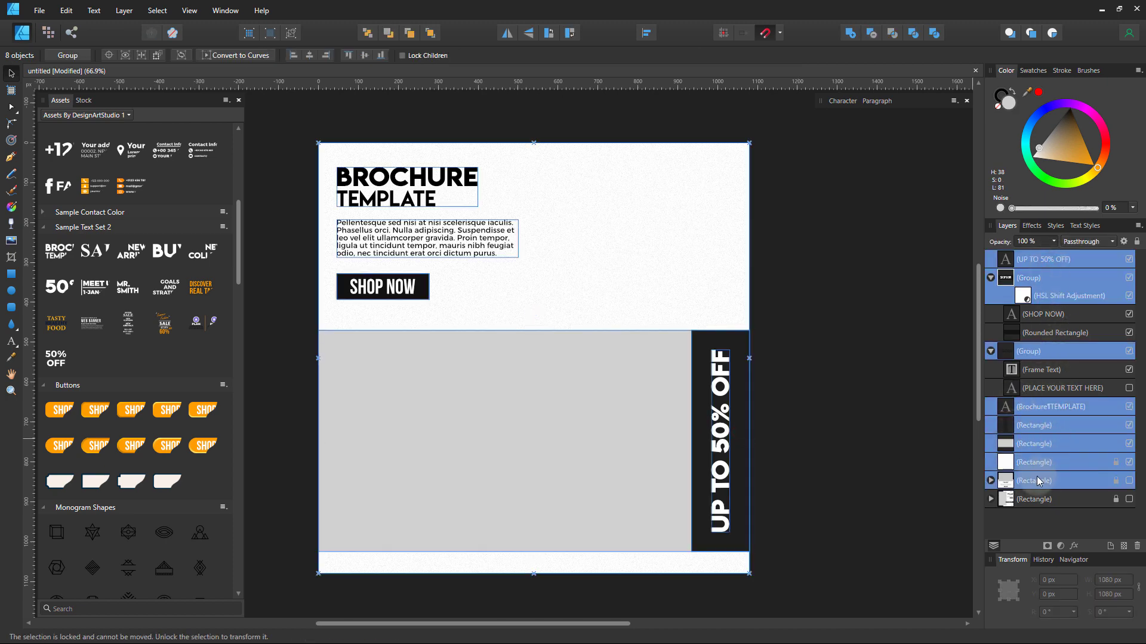
{"action": "left_click", "coordinate": [1043, 484], "text": "ctrl"}
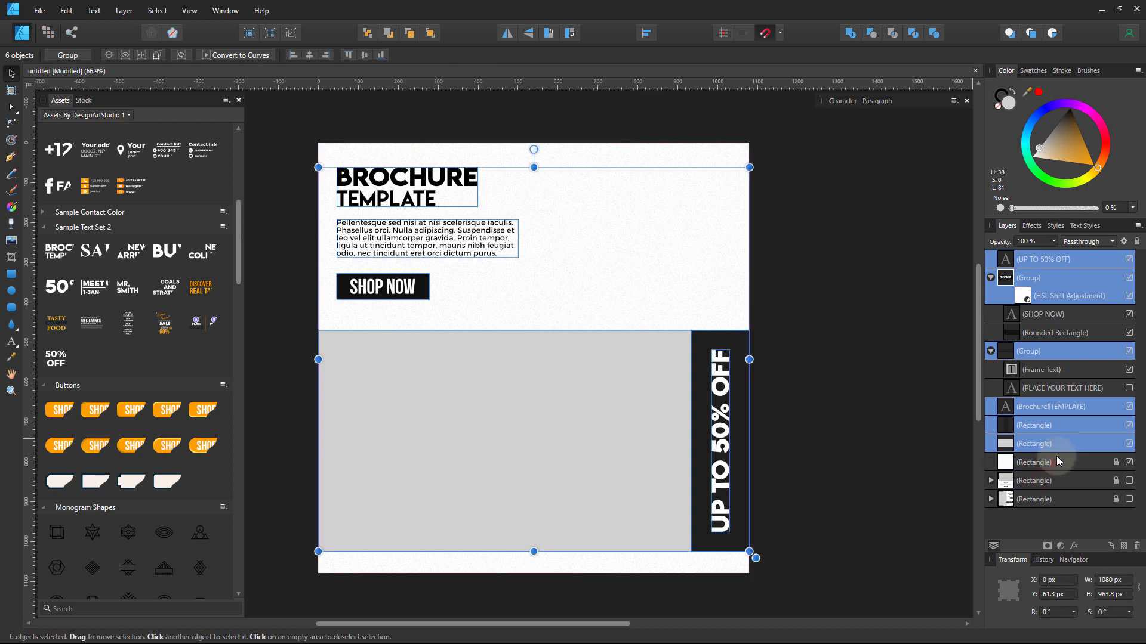
{"action": "left_click", "coordinate": [1061, 463], "text": "ctrl"}
{"action": "left_click_drag", "start_coordinate": [1061, 466], "coordinate": [1062, 469]}
{"action": "left_click", "coordinate": [943, 377]}
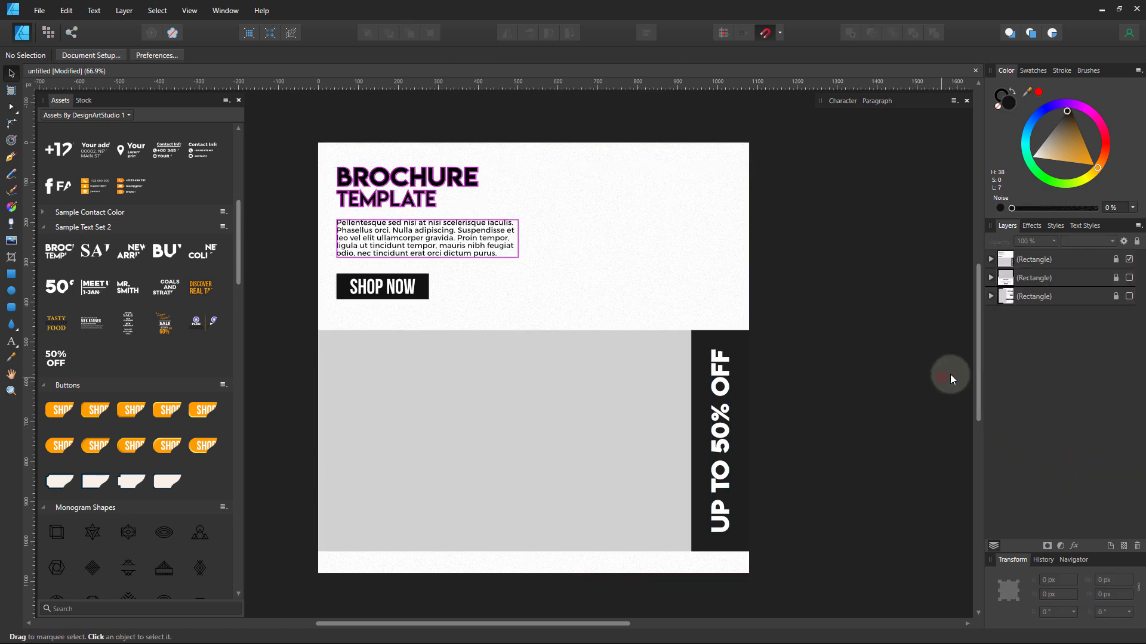
Step: Toggle layer visibility to preview each of the three post layouts in turn
{"action": "left_click", "coordinate": [1129, 260]}
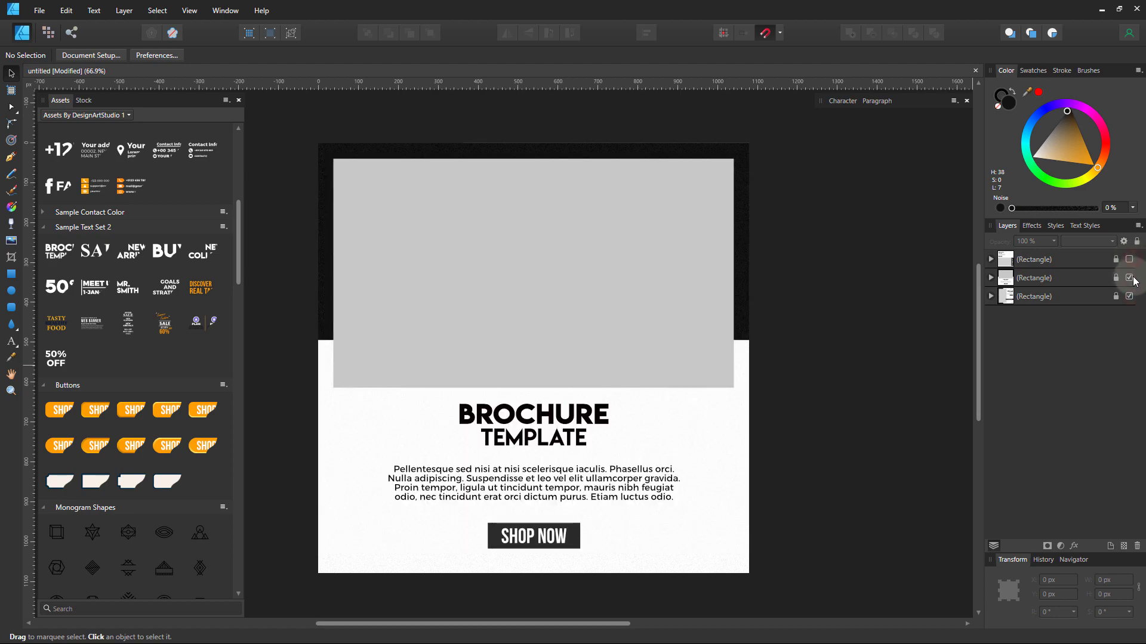
{"action": "left_click", "coordinate": [1129, 278]}
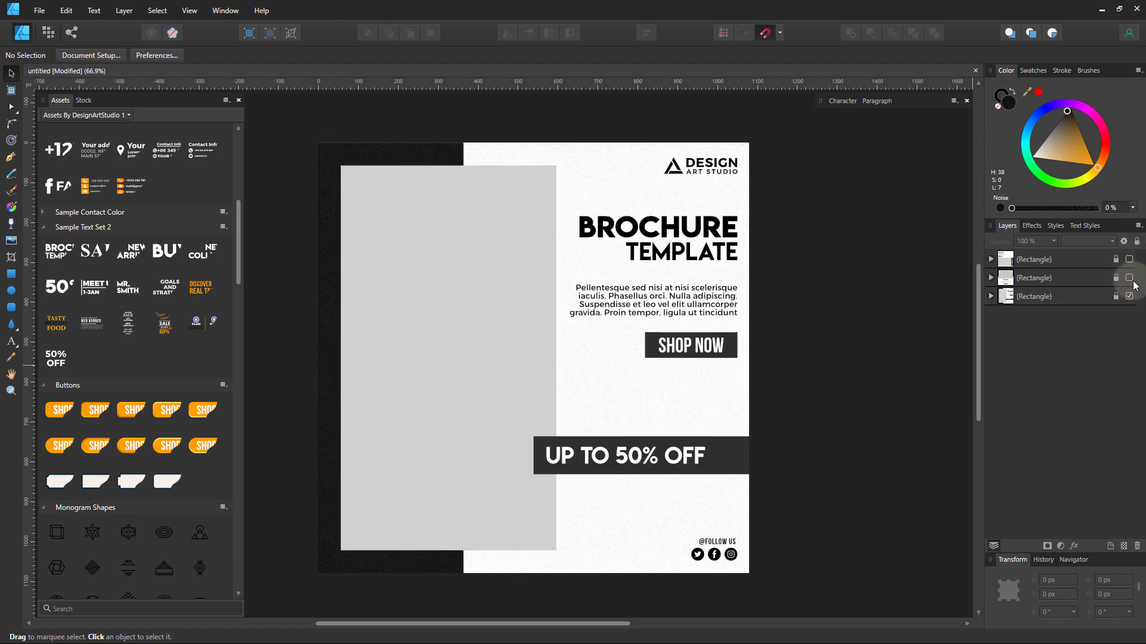
{"action": "left_click", "coordinate": [1129, 278]}
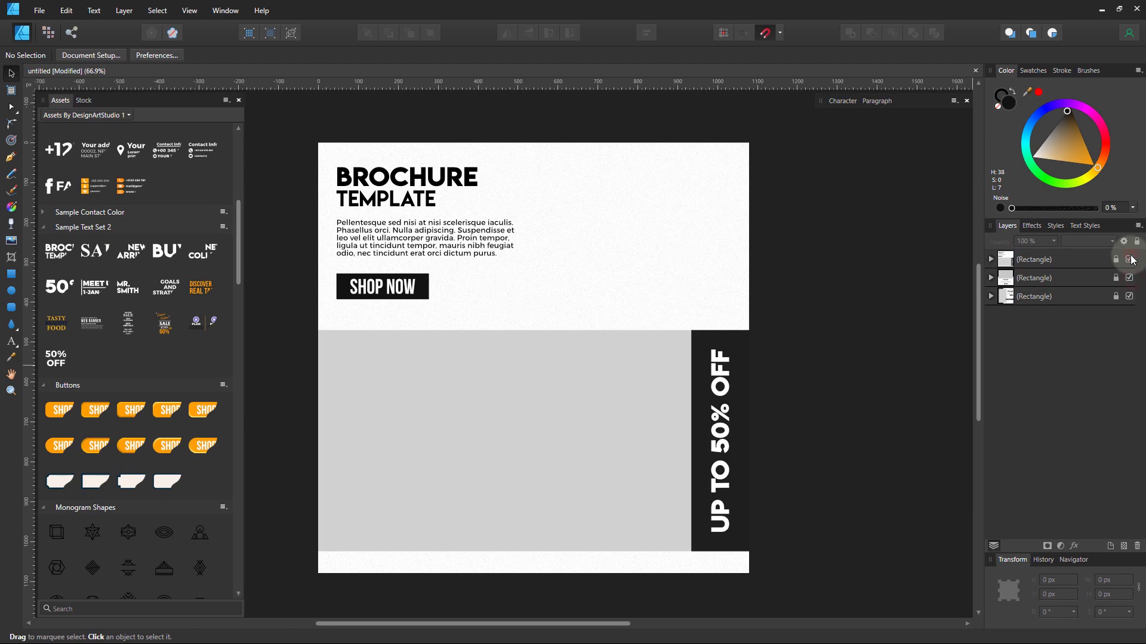
{"action": "left_click", "coordinate": [1129, 259]}
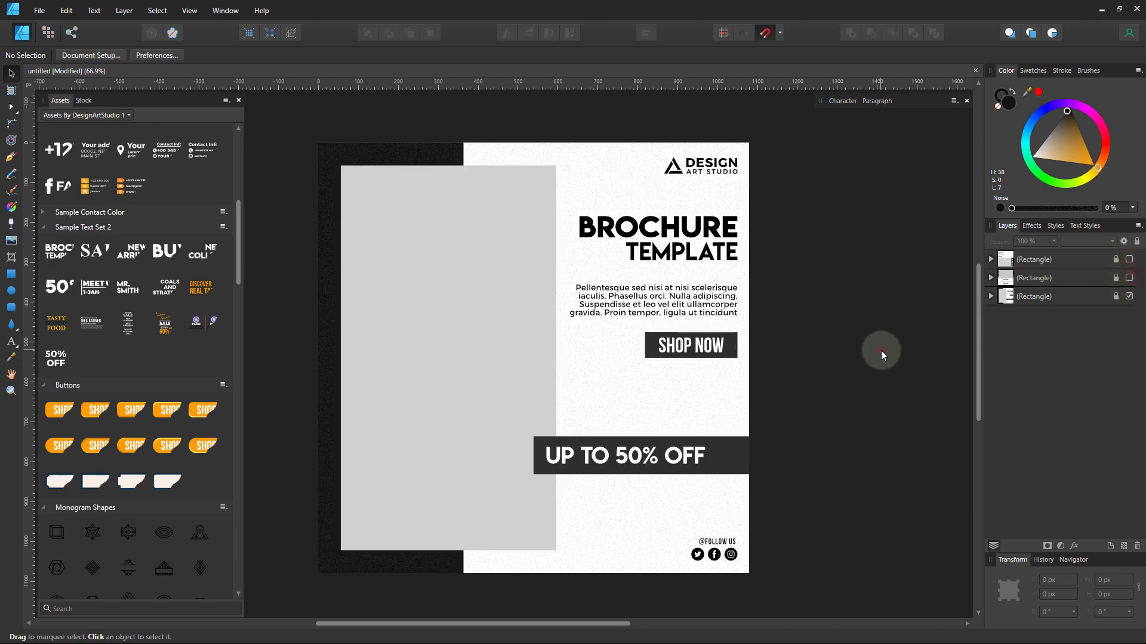